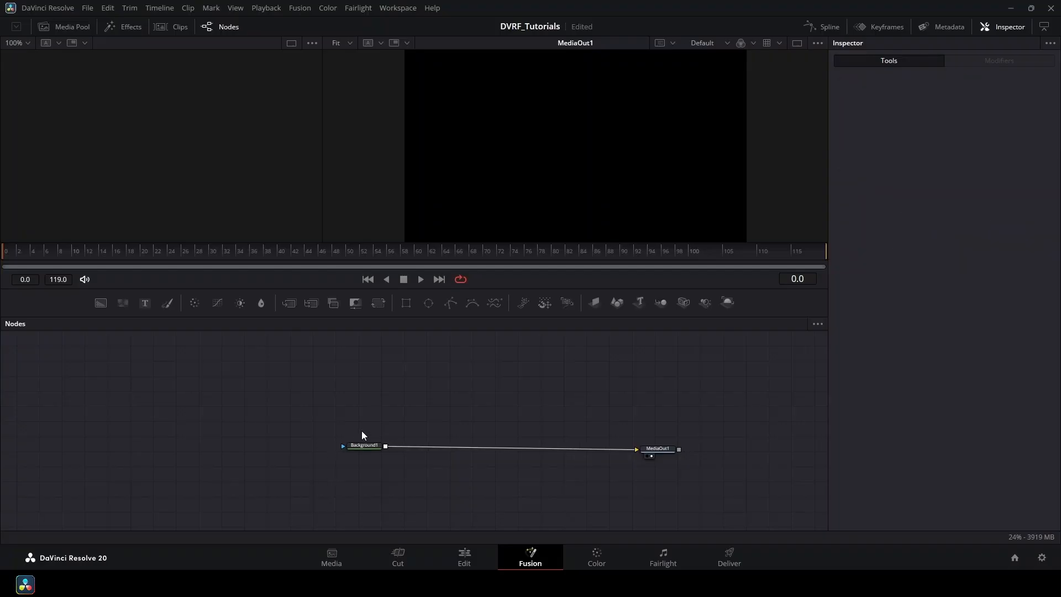
Drag Background1 further left in the node graph to free space for new tools.
{"action": "left_click_drag", "start_coordinate": [365, 442], "coordinate": [326, 446]}
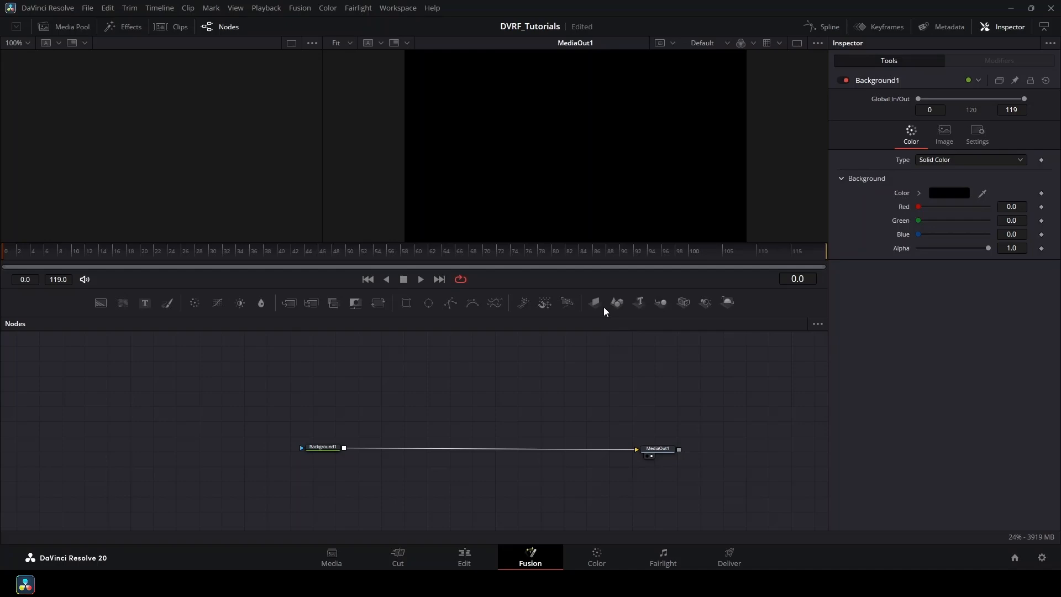
Add an ImagePlane3D and two Merge3D nodes to the node graph.
{"action": "left_click_drag", "start_coordinate": [599, 307], "coordinate": [387, 369]}
{"action": "left_click_drag", "start_coordinate": [659, 306], "coordinate": [457, 367]}
{"action": "left_click_drag", "start_coordinate": [659, 310], "coordinate": [592, 342]}
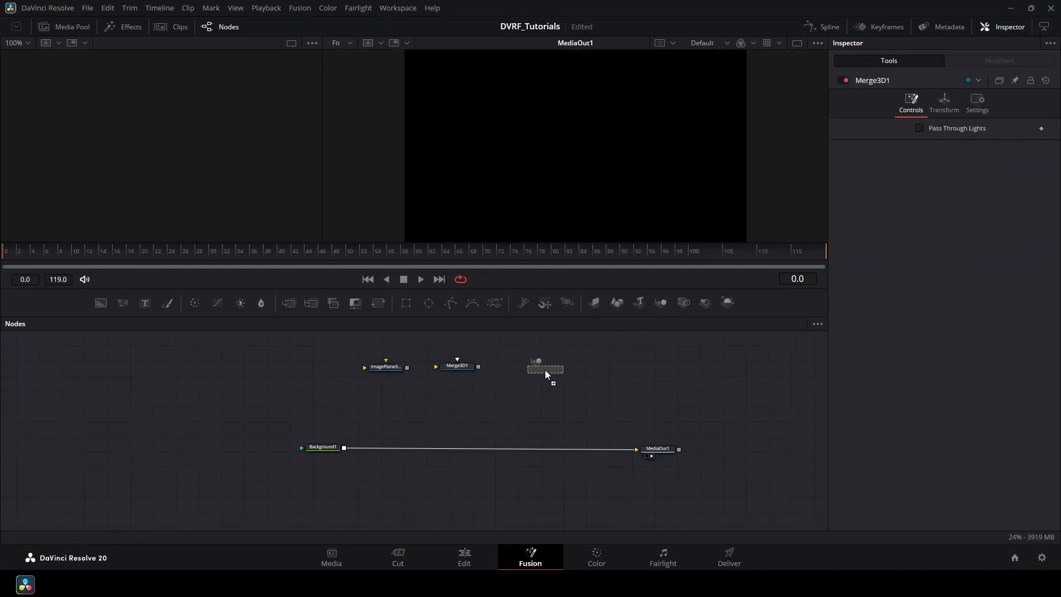
{"action": "left_click_drag", "start_coordinate": [545, 369], "coordinate": [546, 370]}
Add Renderer3D1 and Camera3D1 on Merge3D2, and link Merge3D1 into Merge3D2.
{"action": "left_click", "coordinate": [553, 367]}
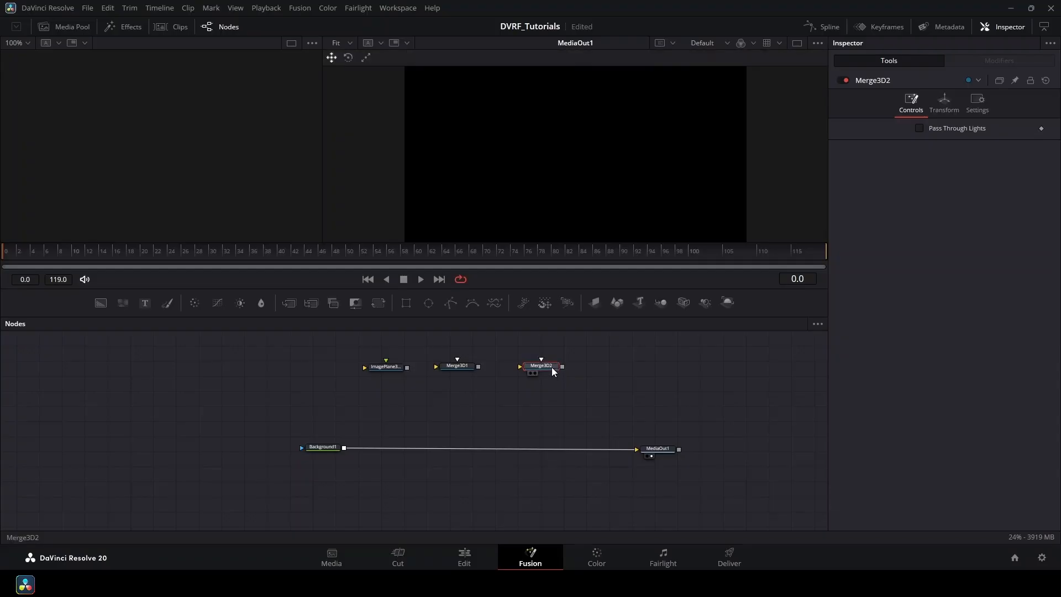
{"action": "left_click", "coordinate": [727, 302]}
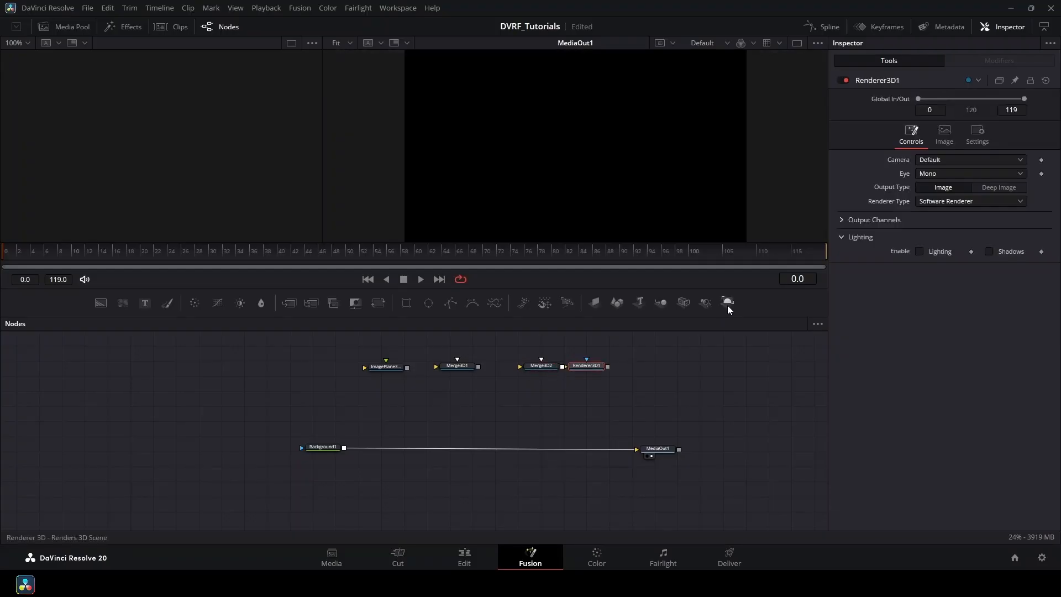
{"action": "left_click", "coordinate": [546, 369]}
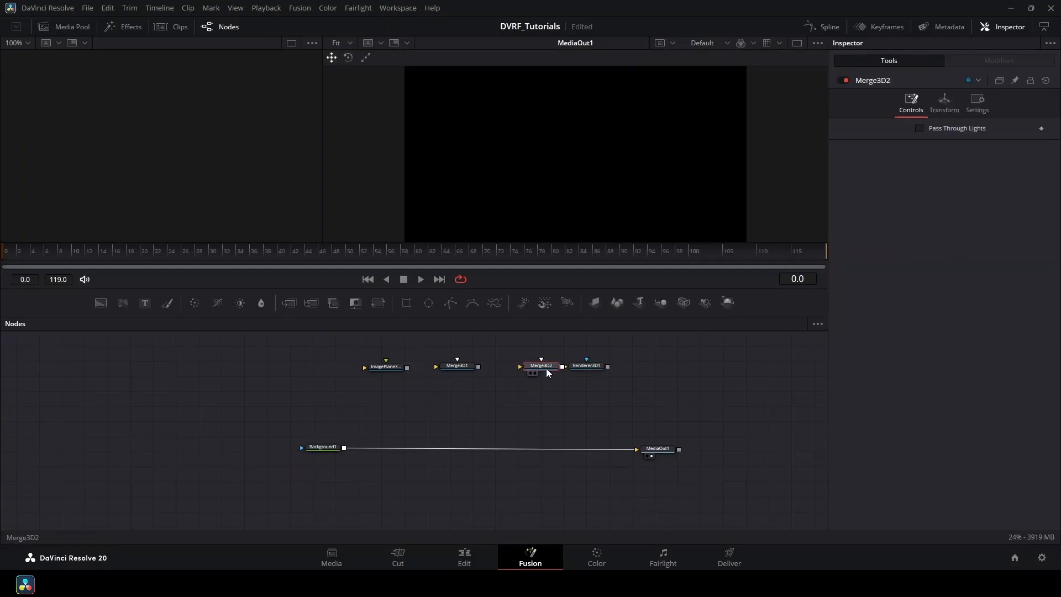
{"action": "left_click", "coordinate": [684, 302]}
{"action": "left_click_drag", "start_coordinate": [505, 409], "coordinate": [556, 401]}
{"action": "left_click", "coordinate": [461, 366]}
{"action": "left_click_drag", "start_coordinate": [478, 369], "coordinate": [536, 363]}
{"action": "left_click", "coordinate": [460, 390]}
{"action": "left_click_drag", "start_coordinate": [402, 379], "coordinate": [405, 414]}
Connect ImagePlane3D1 into Merge3D1 and shift Renderer3D1 to the right.
{"action": "left_click", "coordinate": [347, 421]}
{"action": "left_click_drag", "start_coordinate": [605, 457], "coordinate": [671, 458]}
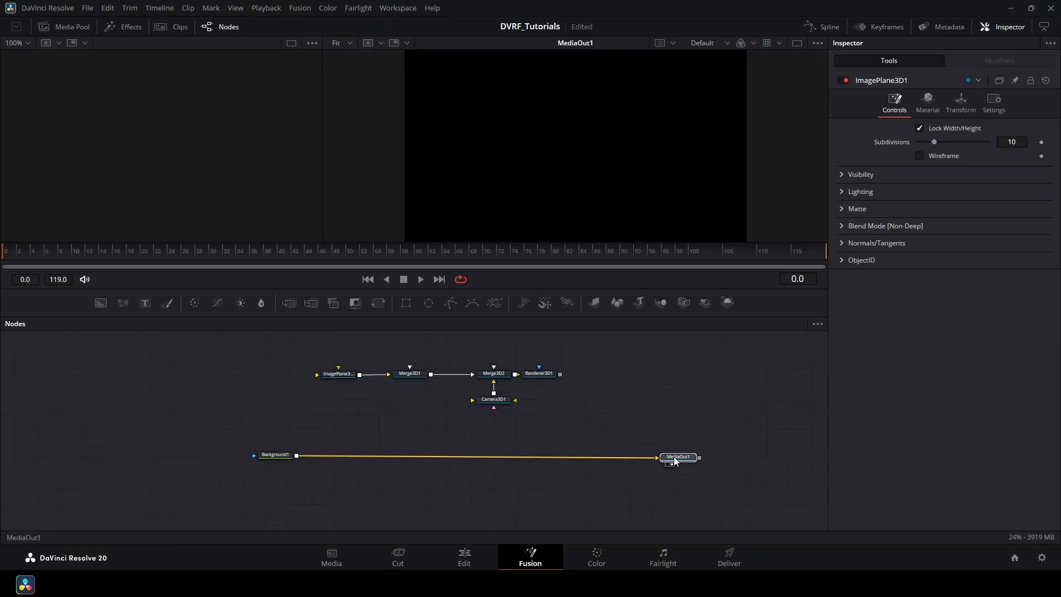
{"action": "left_click_drag", "start_coordinate": [540, 375], "coordinate": [566, 376]}
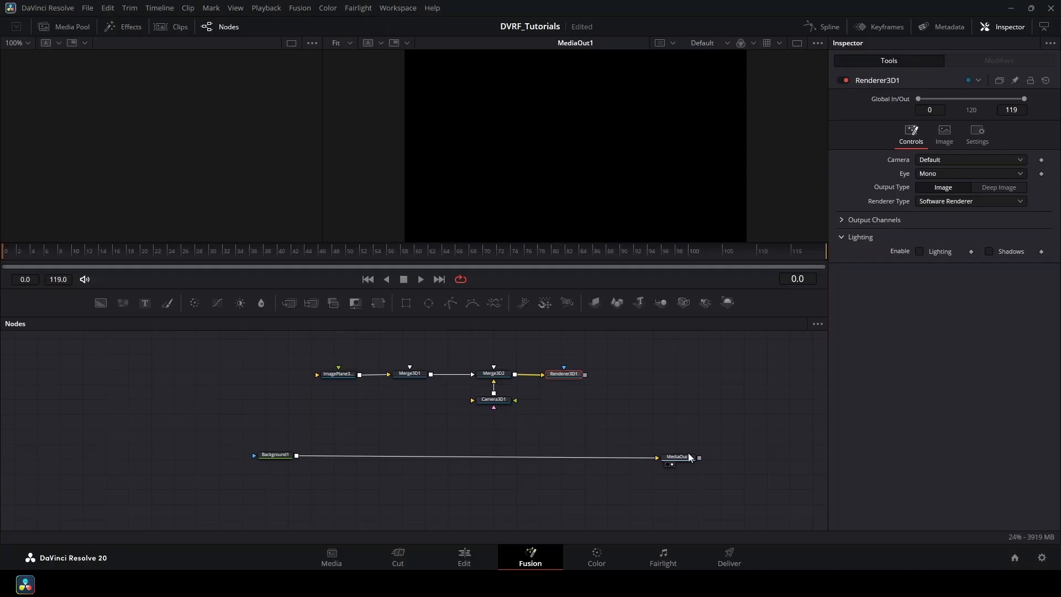
Insert Merge1 between Background1 and MediaOut1, with Renderer3D1 as its foreground.
{"action": "left_click", "coordinate": [279, 455]}
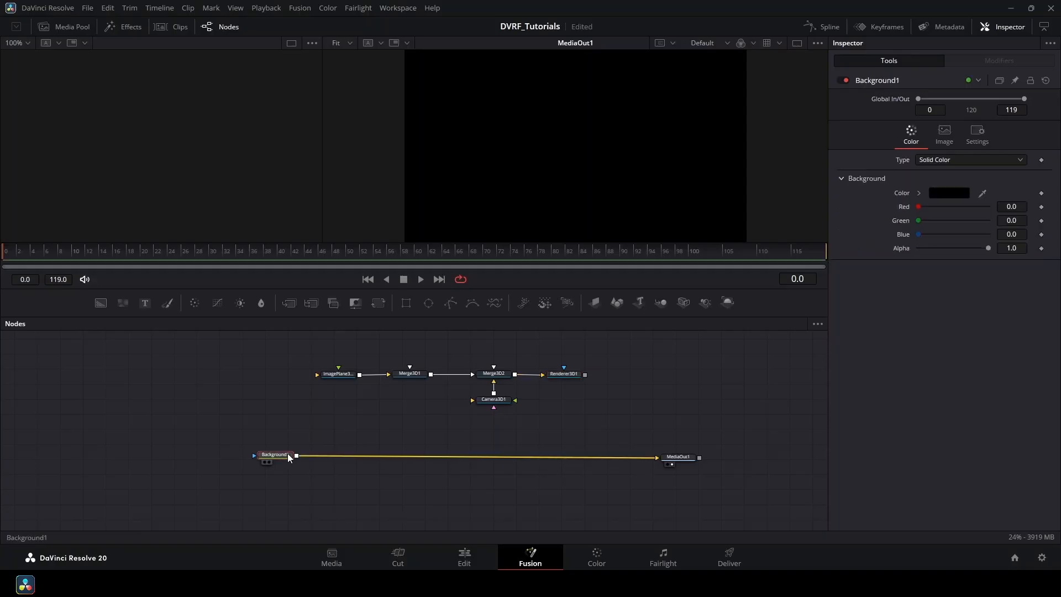
{"action": "left_click", "coordinate": [293, 307]}
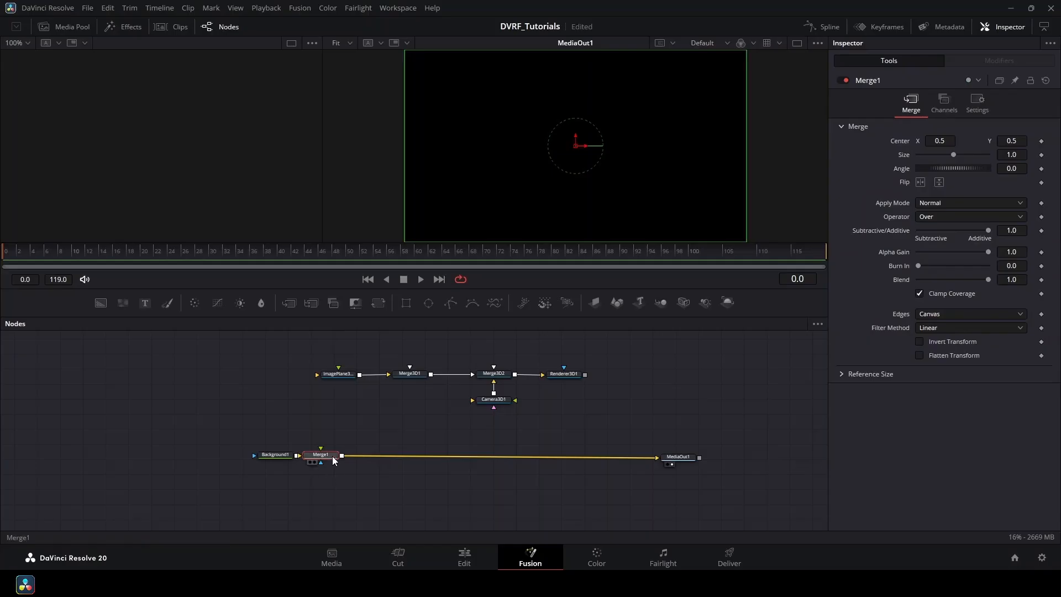
{"action": "left_click_drag", "start_coordinate": [333, 460], "coordinate": [557, 460]}
{"action": "left_click_drag", "start_coordinate": [585, 375], "coordinate": [571, 458]}
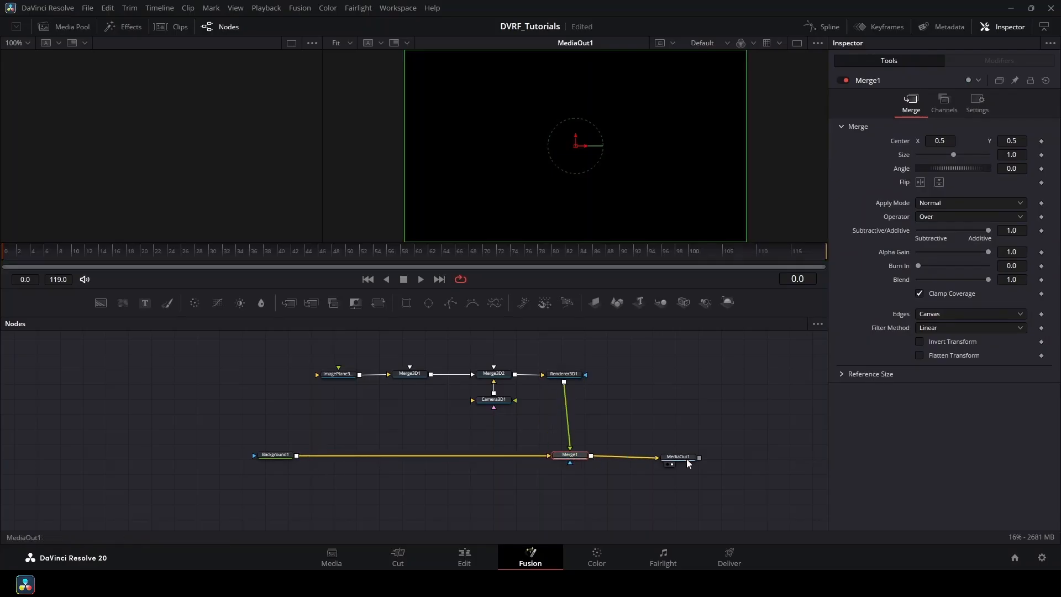
{"action": "left_click_drag", "start_coordinate": [687, 460], "coordinate": [674, 457]}
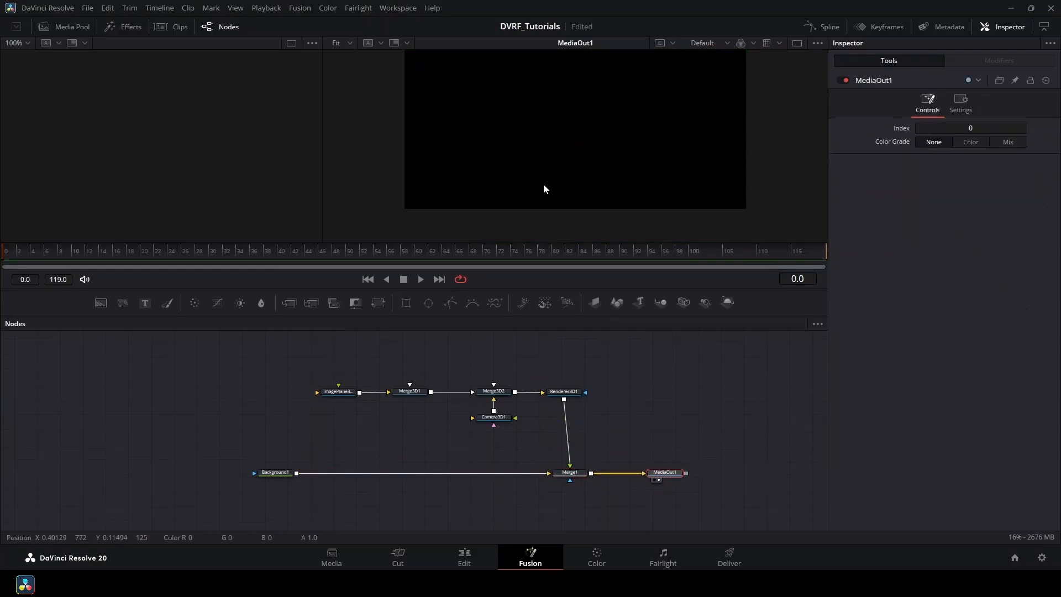
{"action": "left_click", "coordinate": [347, 425]}
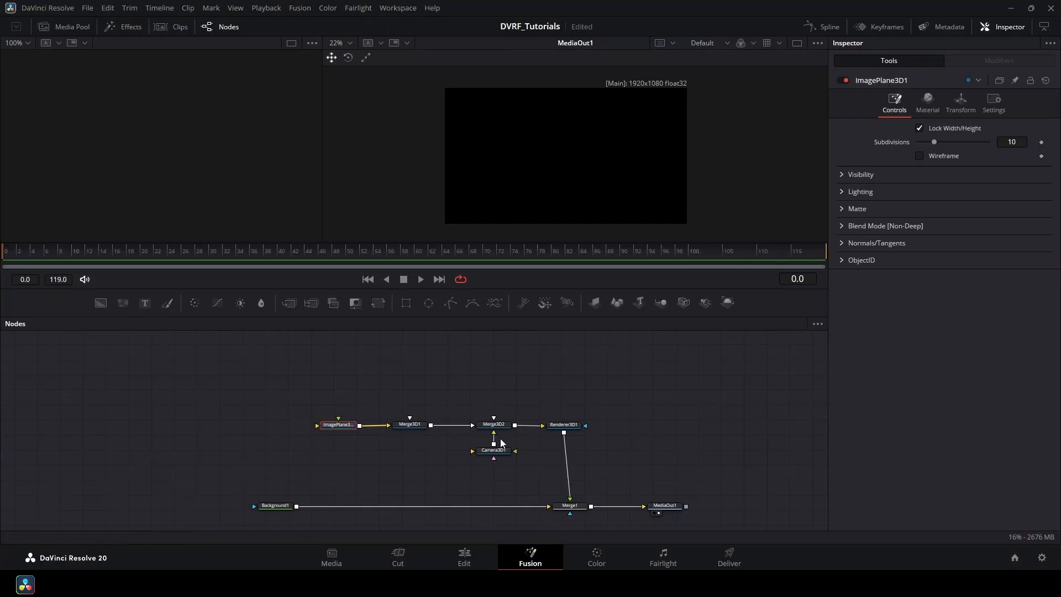
Load Merge3D2 in the viewer, orbit the perspective view, and pull the camera back along Z.
{"action": "scroll", "coordinate": [502, 429], "scroll_direction": "up", "scroll_amount": 2}
{"action": "scroll", "coordinate": [500, 432], "scroll_direction": "down", "scroll_amount": 1}
{"action": "scroll", "coordinate": [498, 433], "scroll_direction": "up", "scroll_amount": 3}
{"action": "left_click_drag", "start_coordinate": [518, 458], "coordinate": [525, 402]}
{"action": "left_click", "coordinate": [471, 431]}
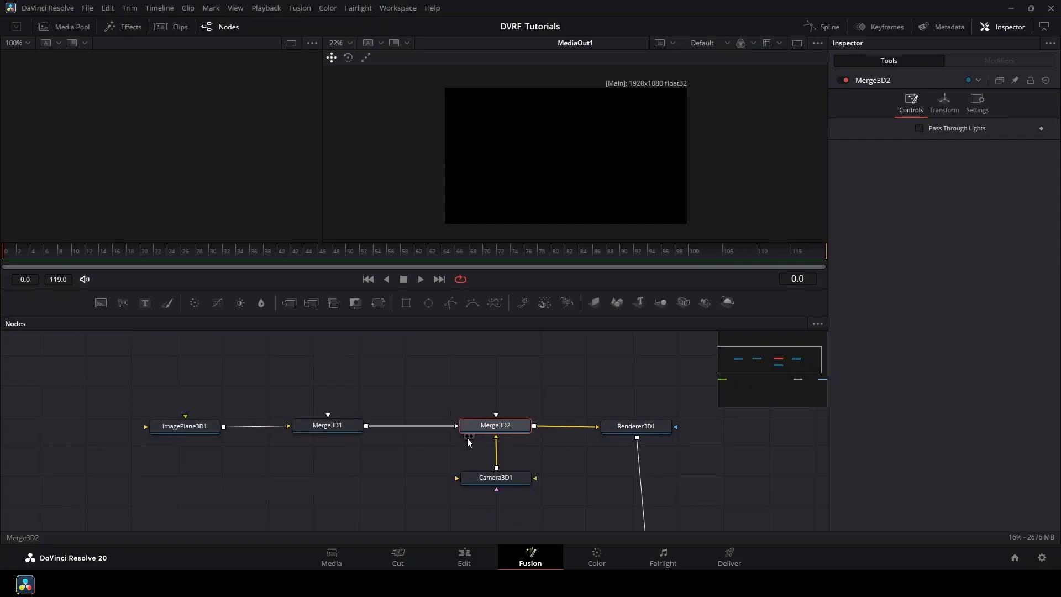
{"action": "left_click", "coordinate": [467, 437]}
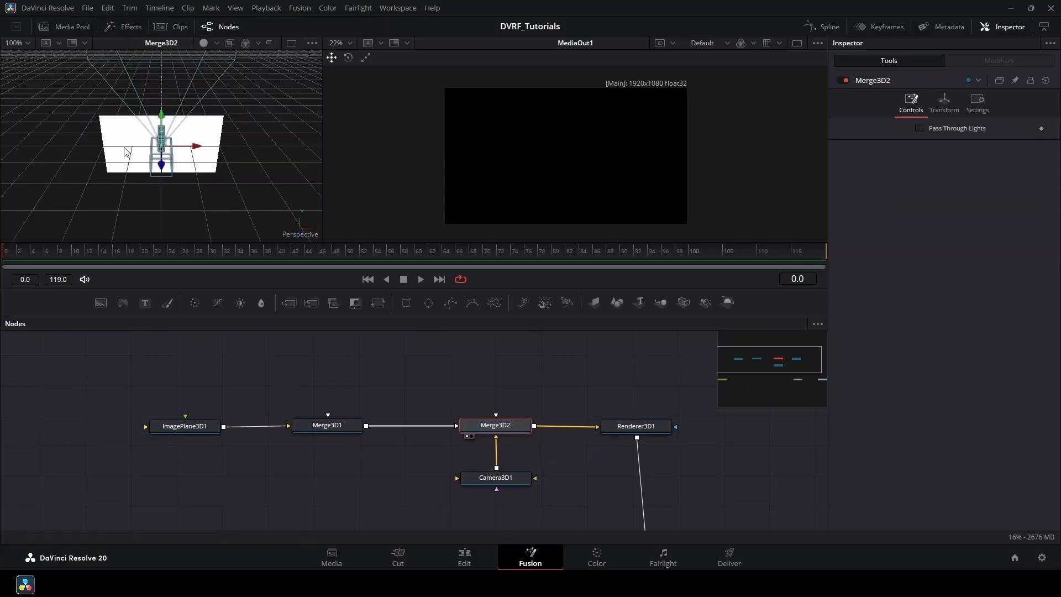
{"action": "left_click_drag", "start_coordinate": [138, 205], "coordinate": [69, 166]}
{"action": "scroll", "coordinate": [154, 158], "scroll_direction": "down", "scroll_amount": 2}
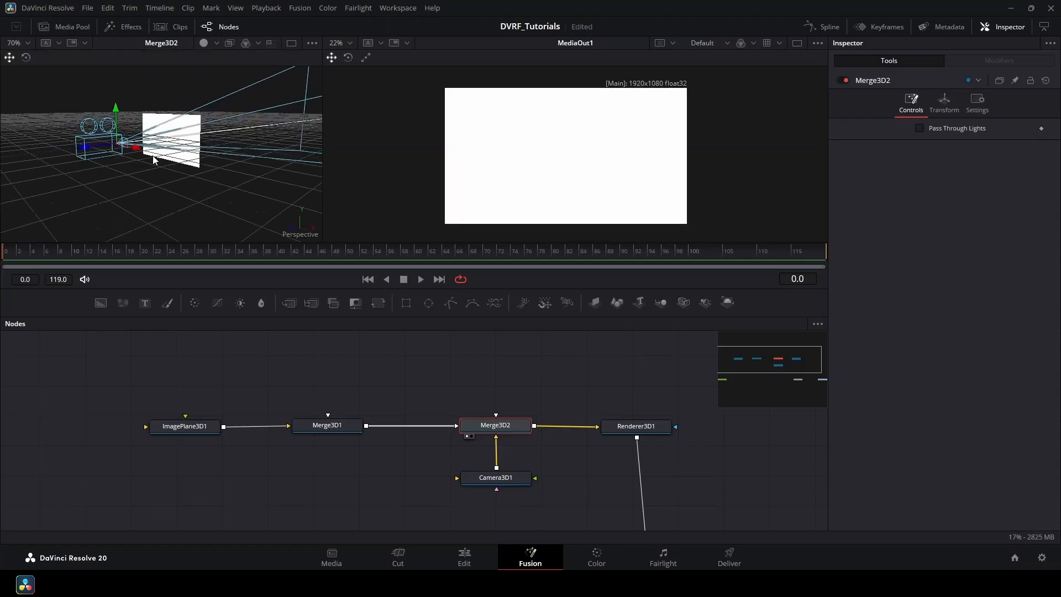
{"action": "scroll", "coordinate": [116, 160], "scroll_direction": "down", "scroll_amount": 2}
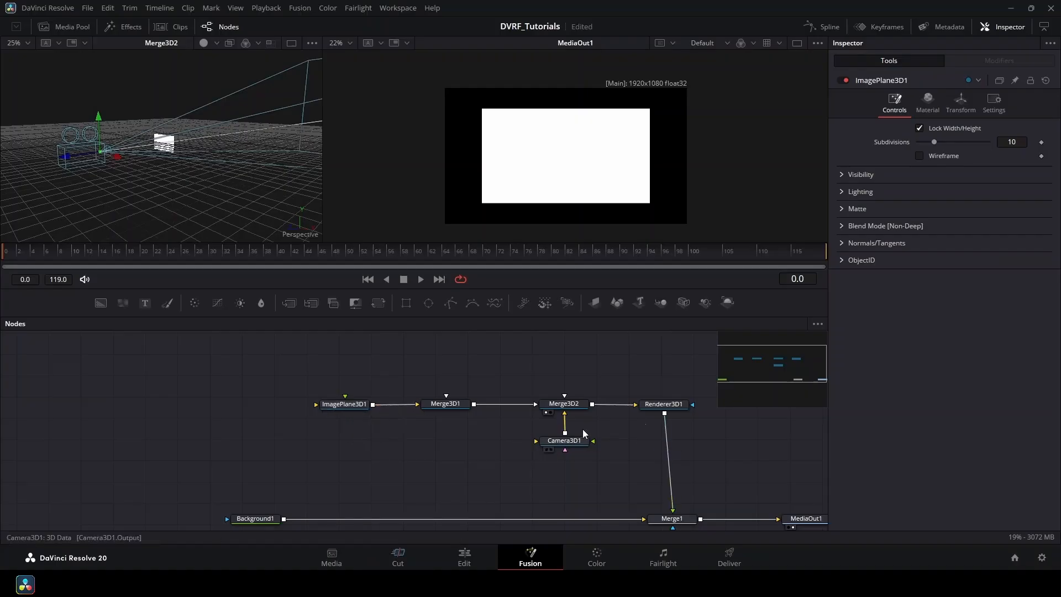
{"action": "left_click_drag", "start_coordinate": [345, 338], "coordinate": [318, 427]}
{"action": "scroll", "coordinate": [318, 427], "scroll_direction": "down", "scroll_amount": 4}
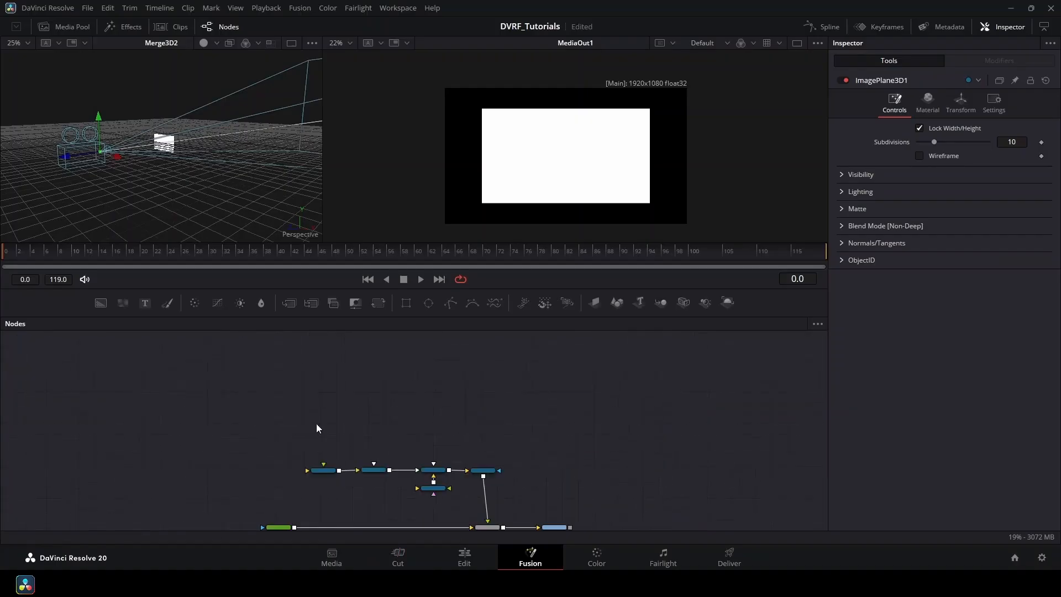
{"action": "scroll", "coordinate": [324, 392], "scroll_direction": "up", "scroll_amount": 2}
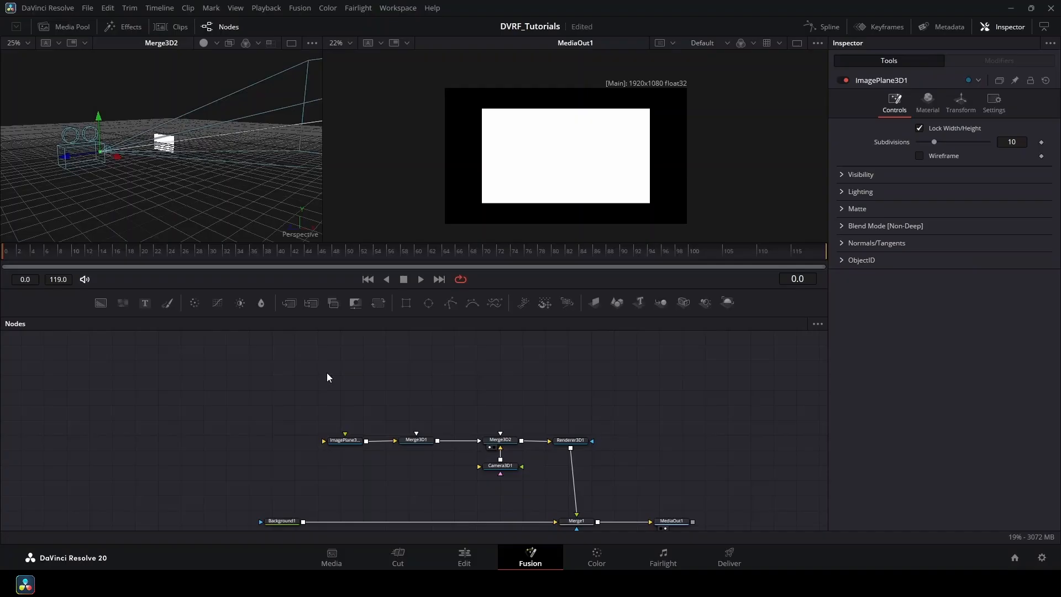
Add the background images as media nodes named backgroundplane and backgroundheader.
{"action": "left_click_drag", "start_coordinate": [363, 411], "coordinate": [365, 424]}
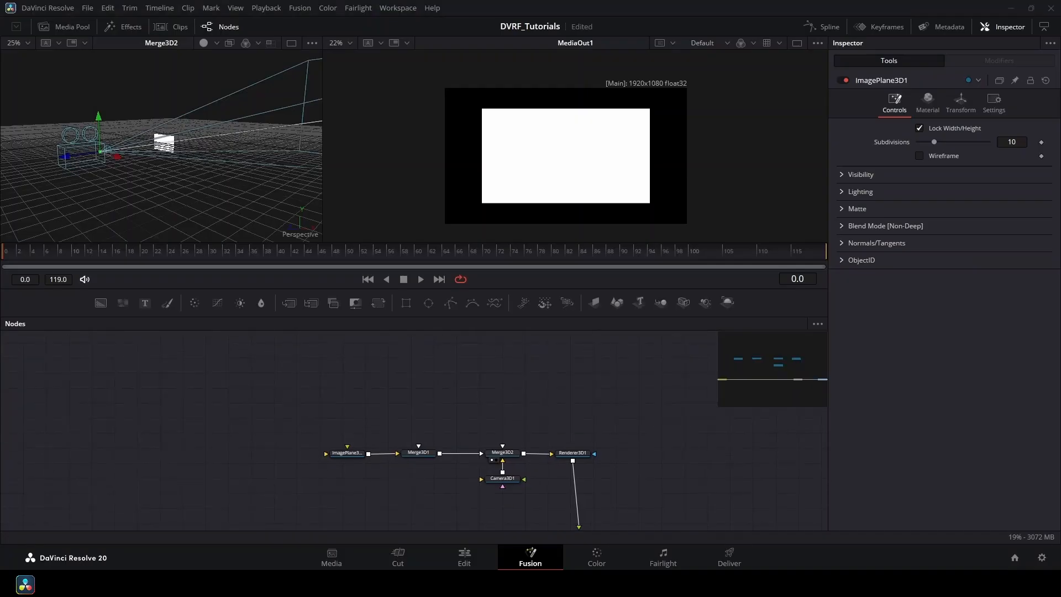
{"action": "left_click_drag", "start_coordinate": [262, 406], "coordinate": [236, 435]}
{"action": "left_click_drag", "start_coordinate": [294, 318], "coordinate": [241, 408]}
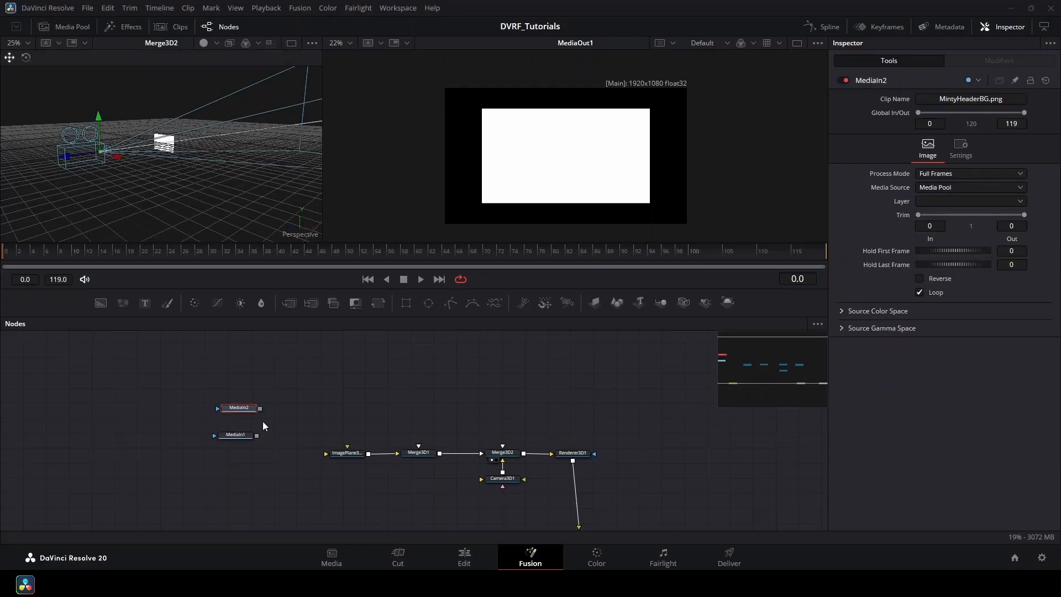
{"action": "key", "text": "Delete"}
{"action": "left_click_drag", "start_coordinate": [294, 318], "coordinate": [234, 413]}
{"action": "left_click", "coordinate": [238, 435]}
{"action": "key", "text": "F2"}
{"action": "type", "text": "backgroundplane"}
{"action": "key", "text": "Return"}
{"action": "left_click", "coordinate": [243, 411]}
{"action": "key", "text": "F2"}
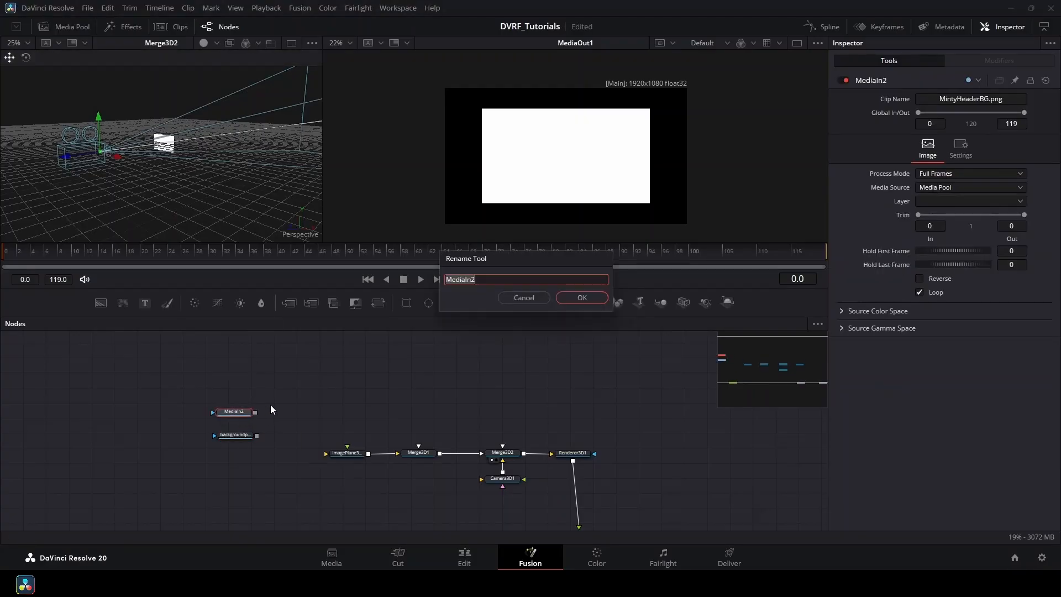
{"action": "type", "text": "backgroundheader"}
{"action": "key", "text": "Return"}
Add the MintySweets and circle graph images as nodes named mintsweets and Circlegraphs.
{"action": "left_click_drag", "start_coordinate": [294, 318], "coordinate": [243, 362]}
{"action": "key", "text": "F2"}
{"action": "type", "text": "mintsweets"}
{"action": "key", "text": "Return"}
{"action": "left_click_drag", "start_coordinate": [294, 318], "coordinate": [240, 382]}
{"action": "key", "text": "F2"}
{"action": "type", "text": "Circlegraphs"}
{"action": "key", "text": "Return"}
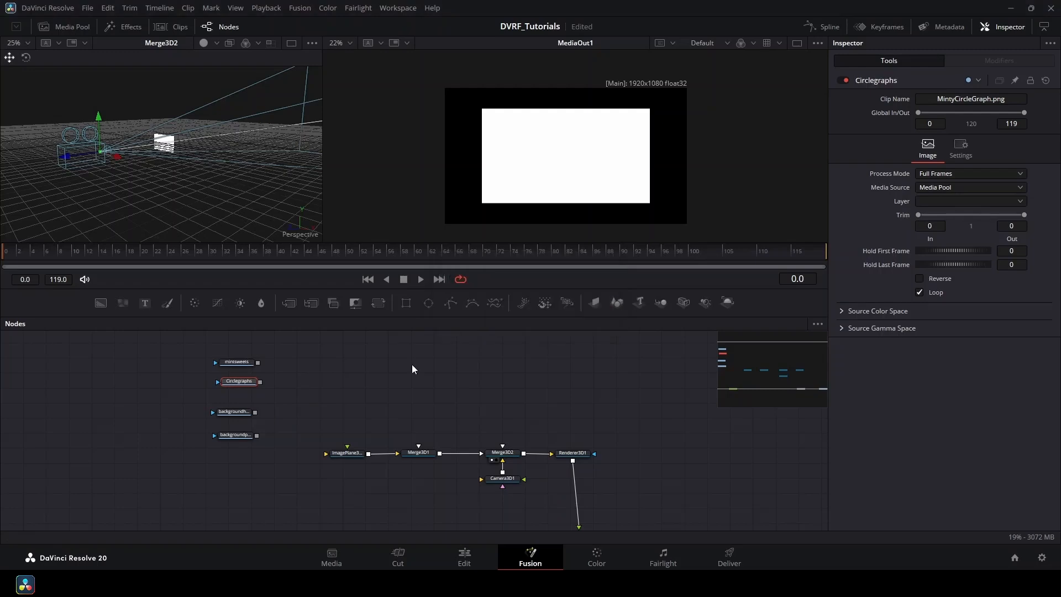
{"action": "left_click_drag", "start_coordinate": [282, 348], "coordinate": [210, 394]}
{"action": "left_click_drag", "start_coordinate": [239, 382], "coordinate": [236, 368]}
Add the wave graph image as a node named wavegraph and move the named nodes up.
{"action": "left_click_drag", "start_coordinate": [294, 317], "coordinate": [234, 388]}
{"action": "key", "text": "F2"}
{"action": "type", "text": "wavegraph"}
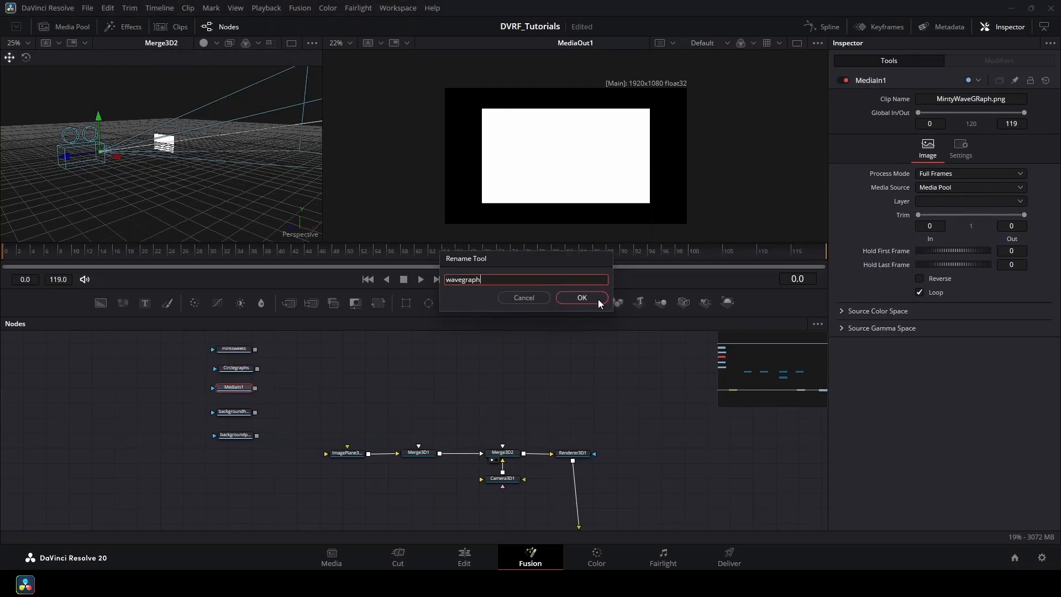
{"action": "left_click", "coordinate": [599, 300]}
{"action": "left_click_drag", "start_coordinate": [287, 346], "coordinate": [217, 395]}
{"action": "left_click_drag", "start_coordinate": [235, 389], "coordinate": [235, 389]}
{"action": "left_click_drag", "start_coordinate": [310, 359], "coordinate": [306, 404]}
Add the character picture and title images as nodes named characterpic and charactertitle.
{"action": "left_click_drag", "start_coordinate": [294, 318], "coordinate": [302, 372]}
{"action": "key", "text": "F2"}
{"action": "type", "text": "characterpic"}
{"action": "key", "text": "Return"}
{"action": "left_click_drag", "start_coordinate": [234, 373], "coordinate": [233, 356]}
{"action": "left_click_drag", "start_coordinate": [301, 372], "coordinate": [237, 381]}
{"action": "key", "text": "F2"}
{"action": "type", "text": "character tit"}
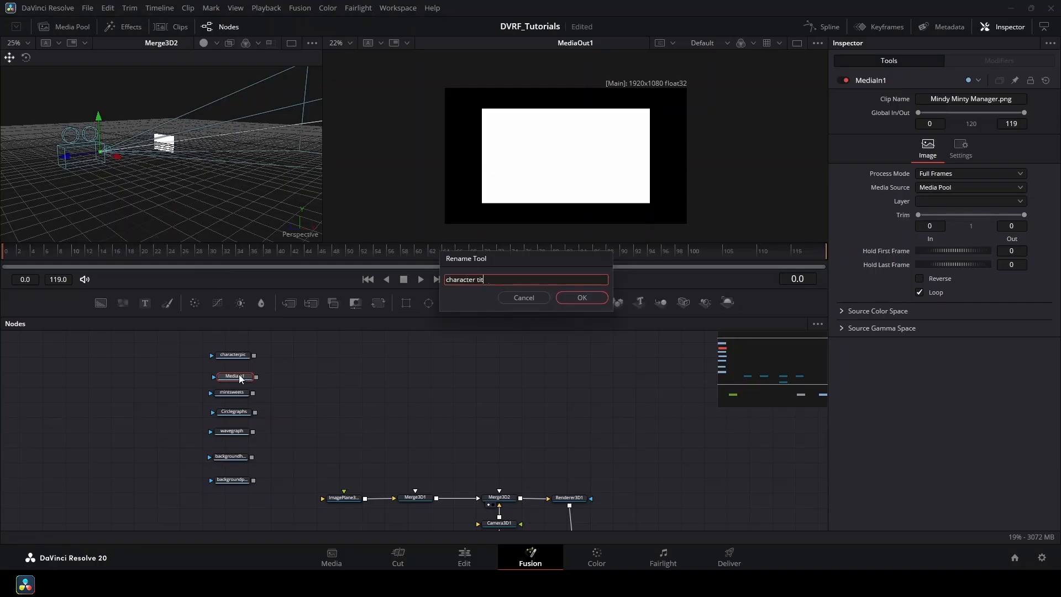
{"action": "type", "text": "le"}
{"action": "key", "text": "Return"}
Shift the backgroundheader node to the right in the node graph.
{"action": "scroll", "coordinate": [349, 411], "scroll_direction": "down", "scroll_amount": 2}
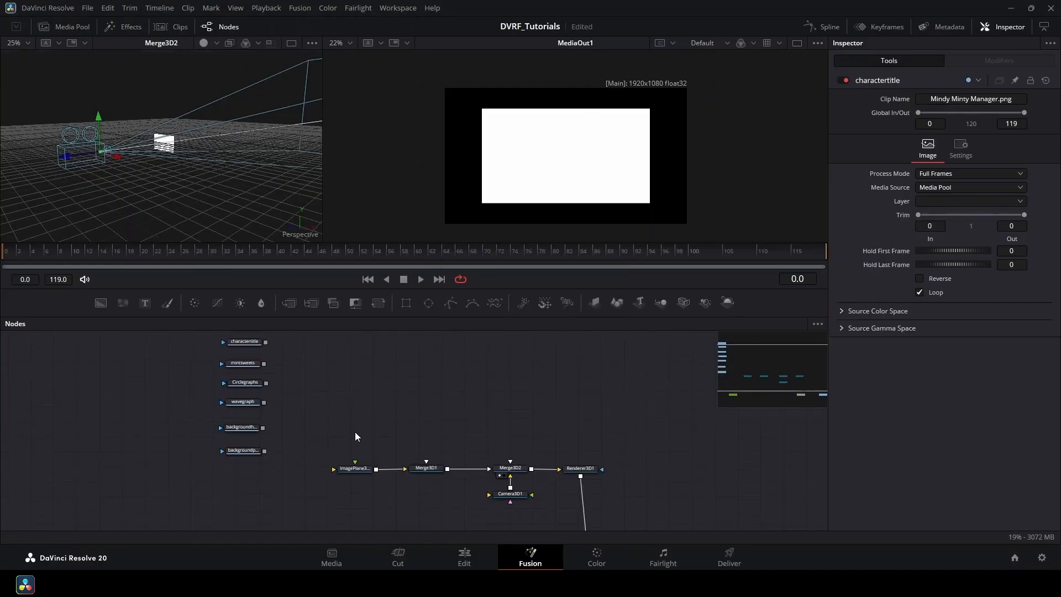
{"action": "scroll", "coordinate": [356, 429], "scroll_direction": "up", "scroll_amount": 4}
{"action": "left_click_drag", "start_coordinate": [289, 426], "coordinate": [333, 415]}
{"action": "scroll", "coordinate": [333, 415], "scroll_direction": "down", "scroll_amount": 2}
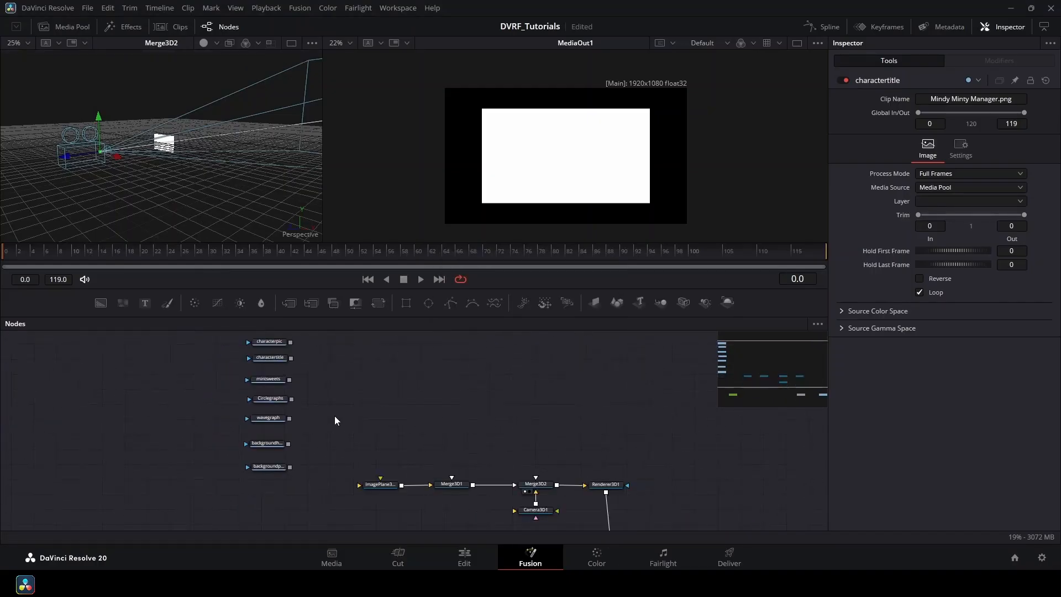
{"action": "scroll", "coordinate": [334, 416], "scroll_direction": "up", "scroll_amount": 2}
{"action": "left_click_drag", "start_coordinate": [255, 418], "coordinate": [275, 417]}
Stack backgroundheader above the background plane node and merge it over that image.
{"action": "left_click_drag", "start_coordinate": [262, 454], "coordinate": [210, 467]}
{"action": "left_click_drag", "start_coordinate": [279, 418], "coordinate": [211, 463]}
{"action": "left_click_drag", "start_coordinate": [277, 463], "coordinate": [400, 483]}
{"action": "scroll", "coordinate": [578, 122], "scroll_direction": "down", "scroll_amount": 1}
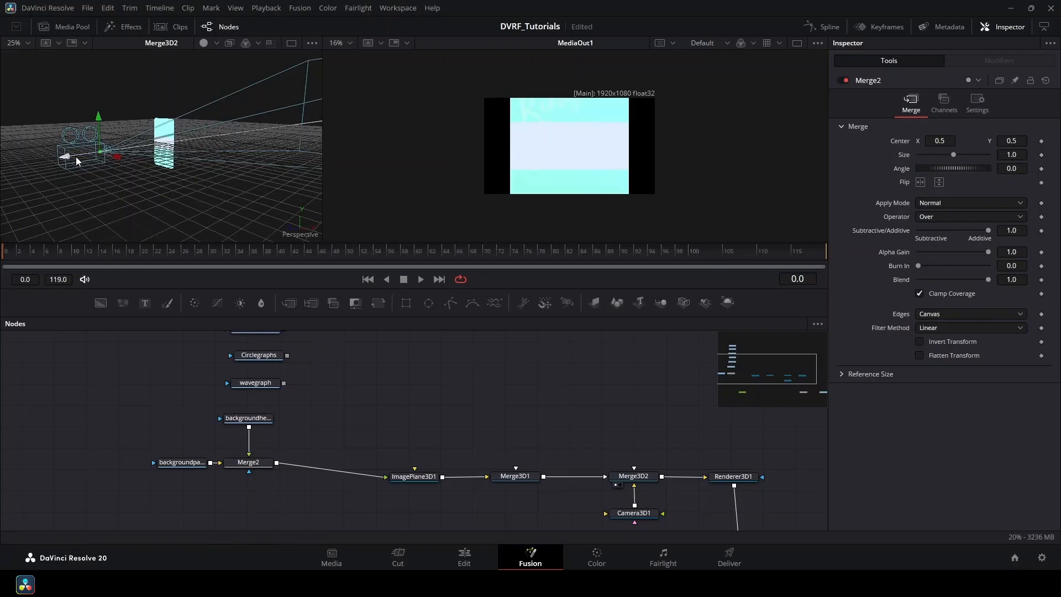
{"action": "left_click_drag", "start_coordinate": [75, 157], "coordinate": [30, 206]}
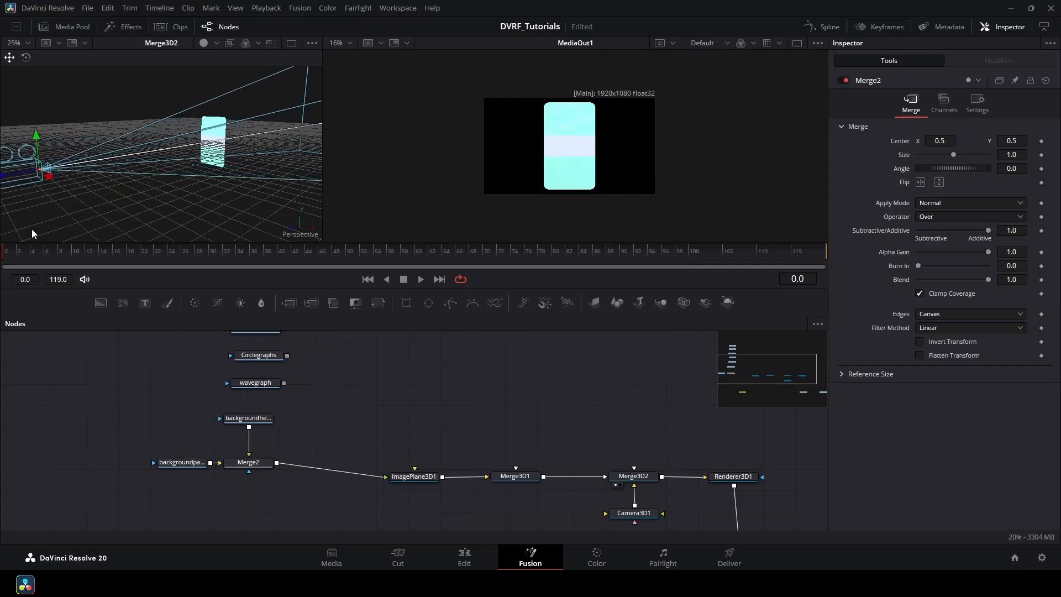
Add Transform1 after backgroundheader and raise the header to Center Y about 1.69.
{"action": "left_click", "coordinate": [248, 418]}
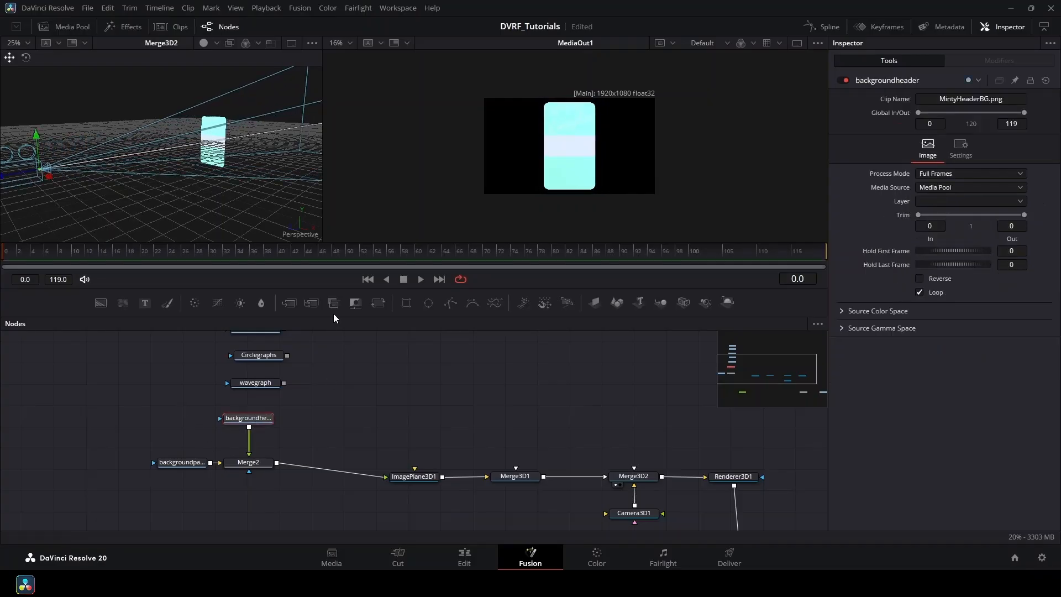
{"action": "left_click", "coordinate": [378, 302]}
{"action": "left_click_drag", "start_coordinate": [494, 195], "coordinate": [531, 153]}
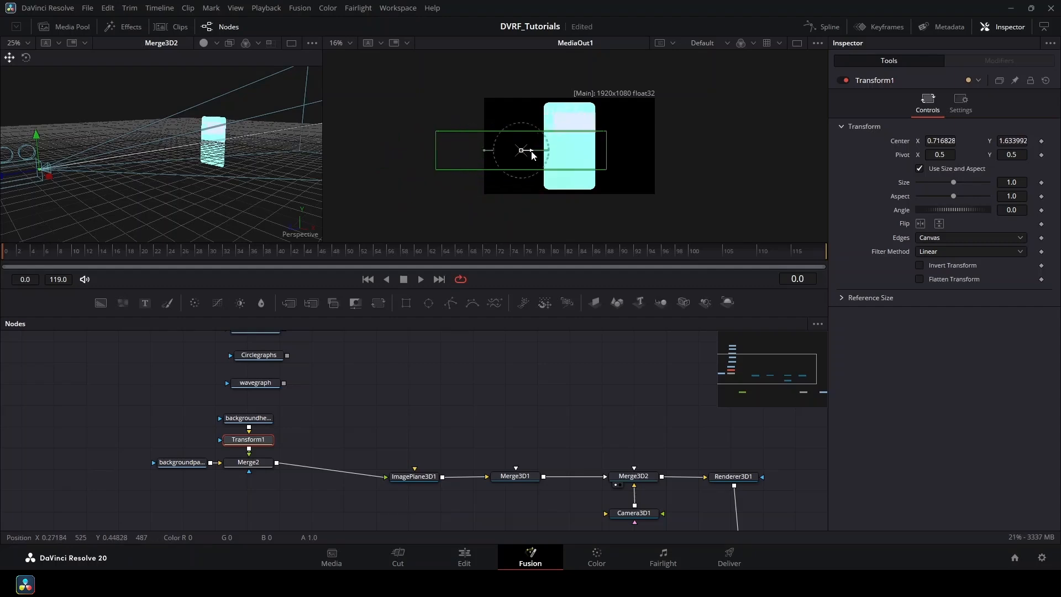
{"action": "key", "text": "ctrl+z"}
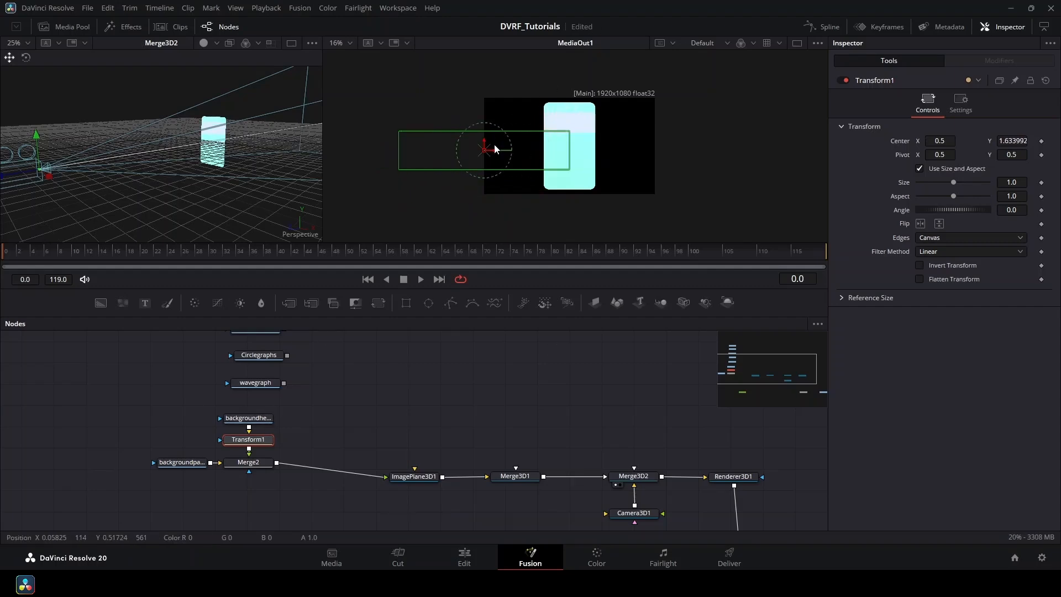
{"action": "scroll", "coordinate": [538, 139], "scroll_direction": "up", "scroll_amount": 4}
{"action": "scroll", "coordinate": [428, 139], "scroll_direction": "down", "scroll_amount": 1}
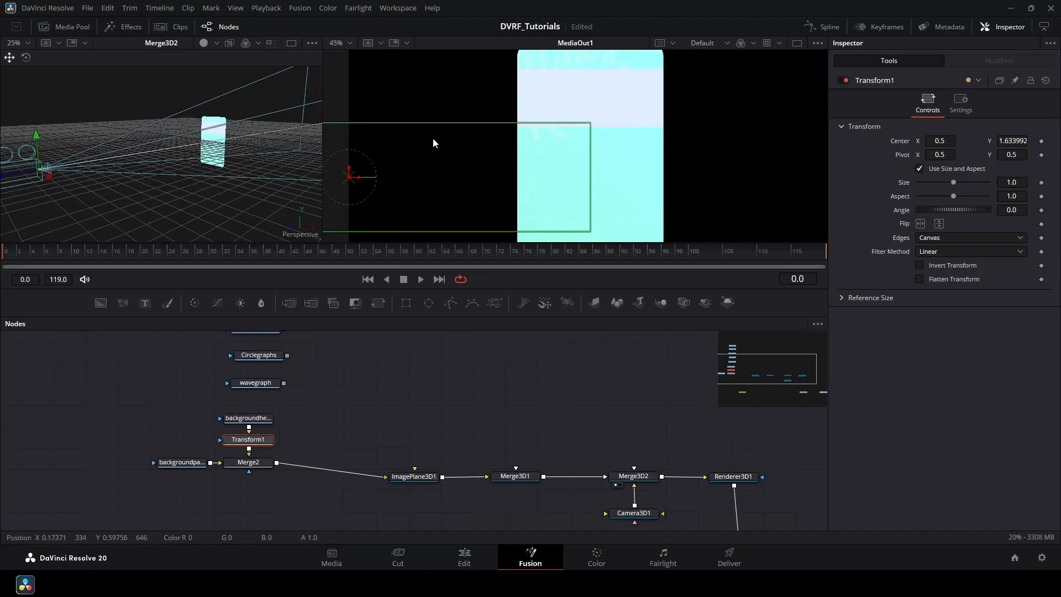
{"action": "left_click_drag", "start_coordinate": [379, 156], "coordinate": [443, 181]}
Box-select the four background nodes, move them down-right, then select the five image nodes.
{"action": "left_click_drag", "start_coordinate": [133, 395], "coordinate": [277, 480]}
{"action": "left_click_drag", "start_coordinate": [313, 414], "coordinate": [328, 519]}
{"action": "left_click_drag", "start_coordinate": [318, 365], "coordinate": [247, 499]}
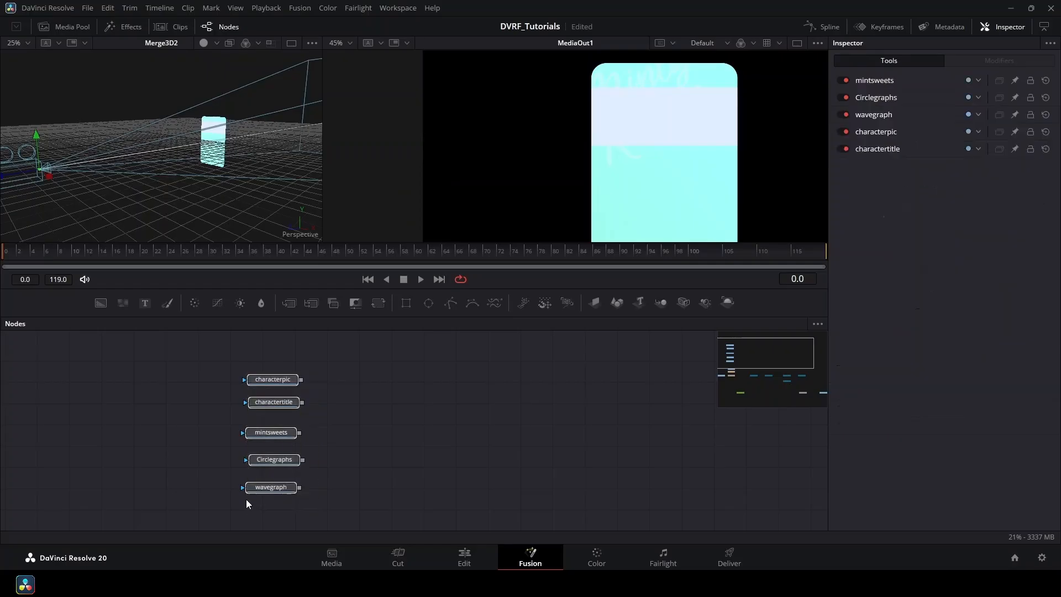
Add a second 3D image plane, ImagePlane3D2, for the character picture.
{"action": "left_click_drag", "start_coordinate": [276, 435], "coordinate": [278, 434]}
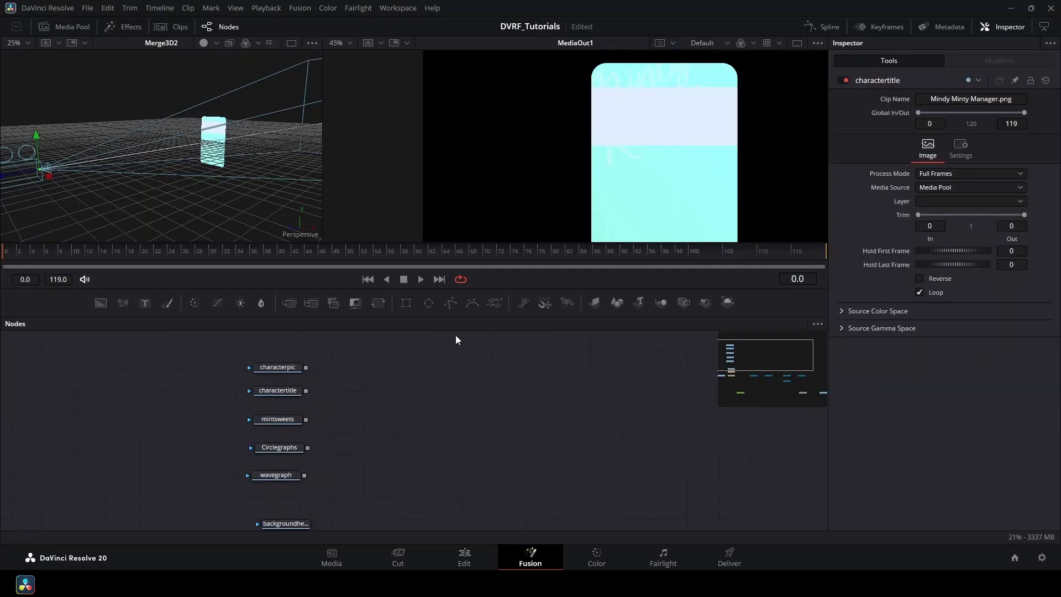
{"action": "left_click_drag", "start_coordinate": [592, 300], "coordinate": [394, 362]}
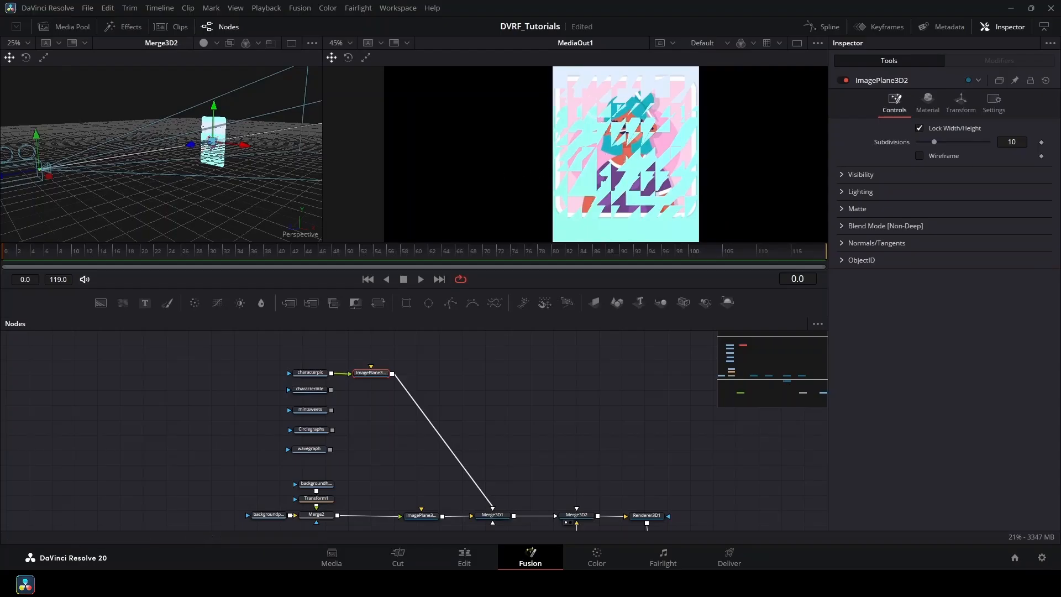
{"action": "scroll", "coordinate": [220, 158], "scroll_direction": "up", "scroll_amount": 5}
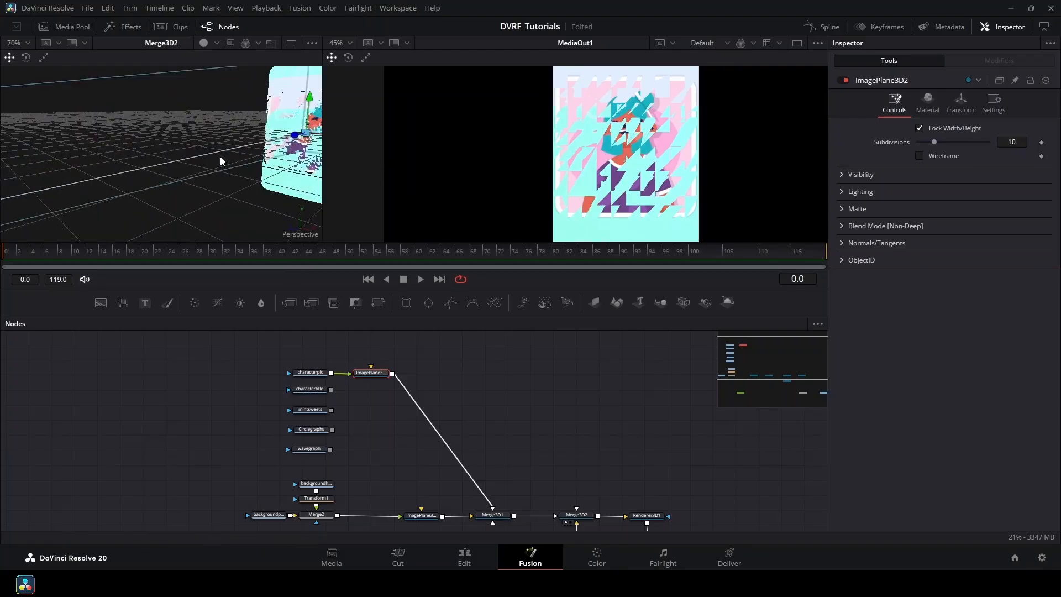
{"action": "left_click_drag", "start_coordinate": [266, 165], "coordinate": [126, 180]}
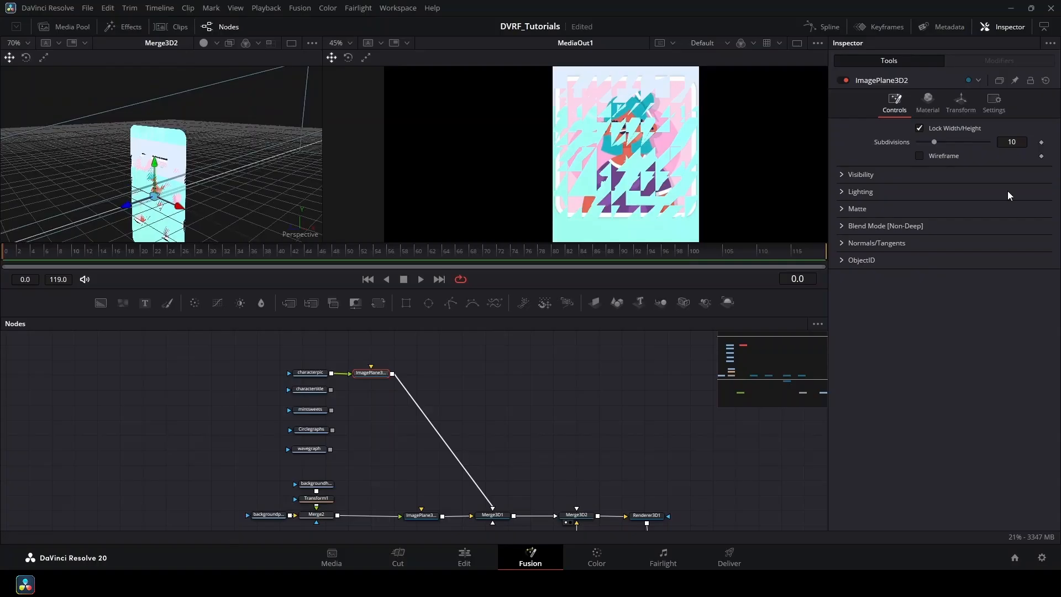
Give ImagePlane3D2 a small forward Translation Z offset.
{"action": "left_click", "coordinate": [955, 111]}
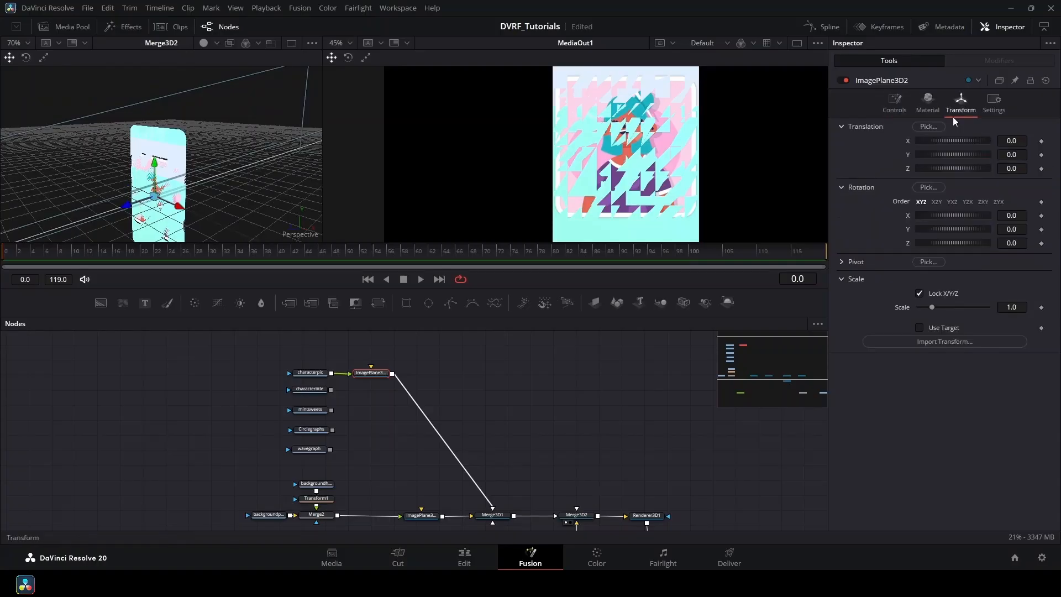
{"action": "left_click", "coordinate": [1014, 169]}
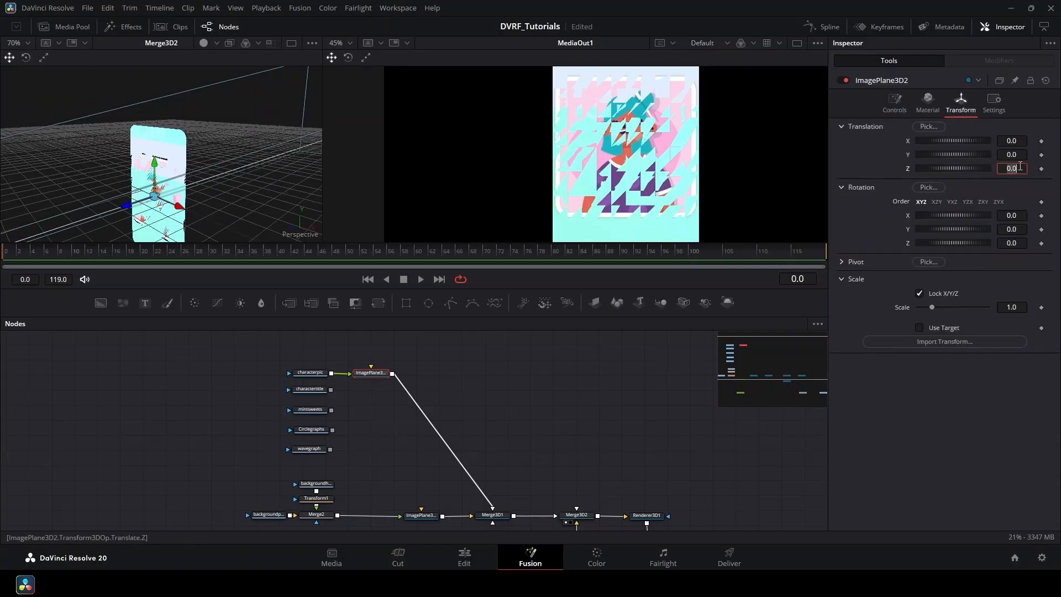
{"action": "key", "text": "BackSpace"}
{"action": "type", "text": "02"}
{"action": "key", "text": "Return"}
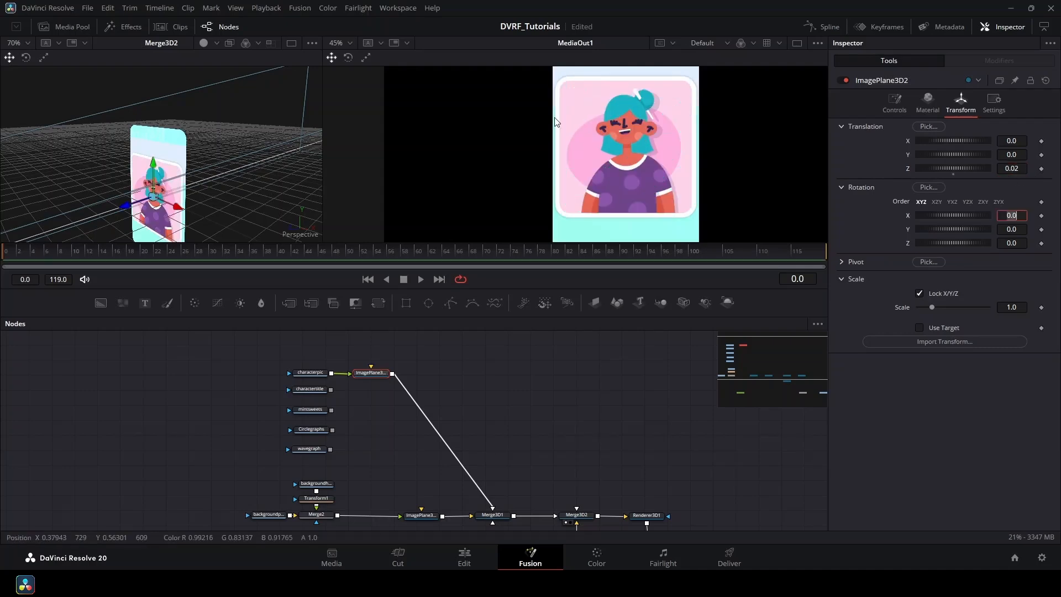
Check the plane edge-on and refine its Translation Z to 0.002.
{"action": "left_click_drag", "start_coordinate": [290, 113], "coordinate": [226, 158]}
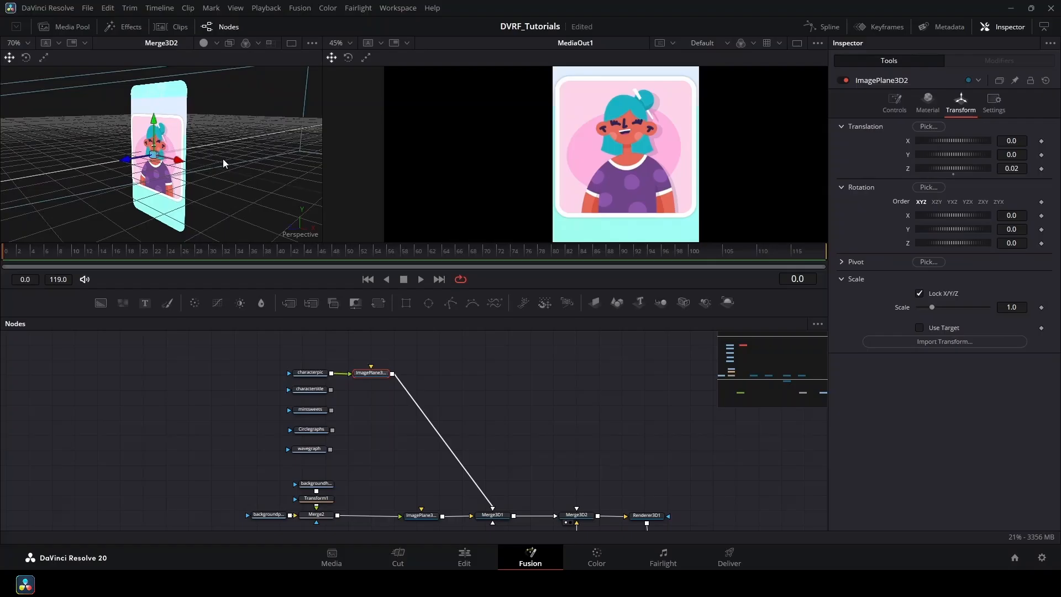
{"action": "scroll", "coordinate": [224, 158], "scroll_direction": "up", "scroll_amount": 6}
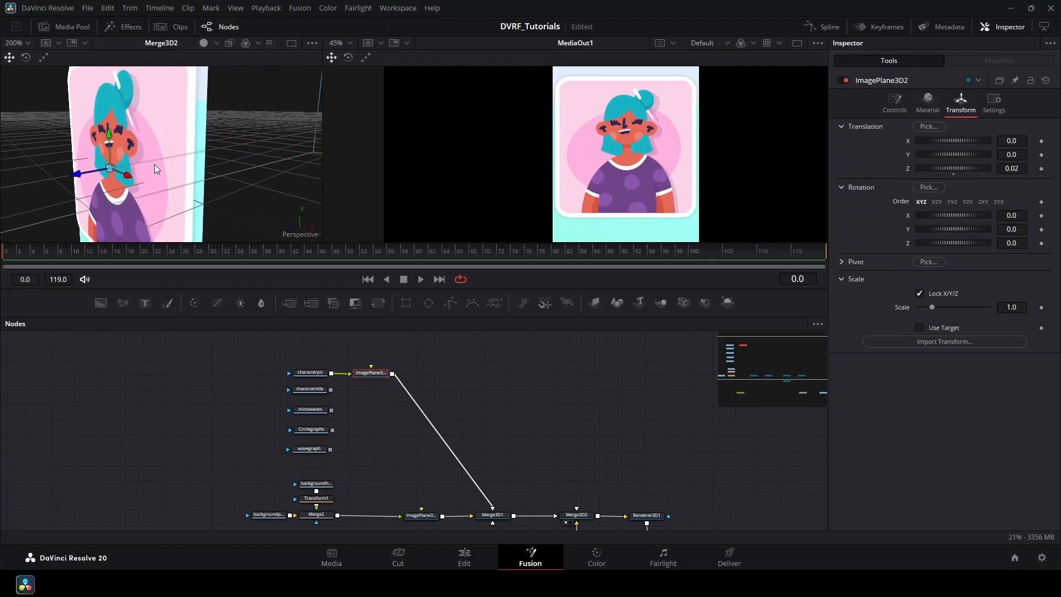
{"action": "left_click_drag", "start_coordinate": [154, 164], "coordinate": [77, 143]}
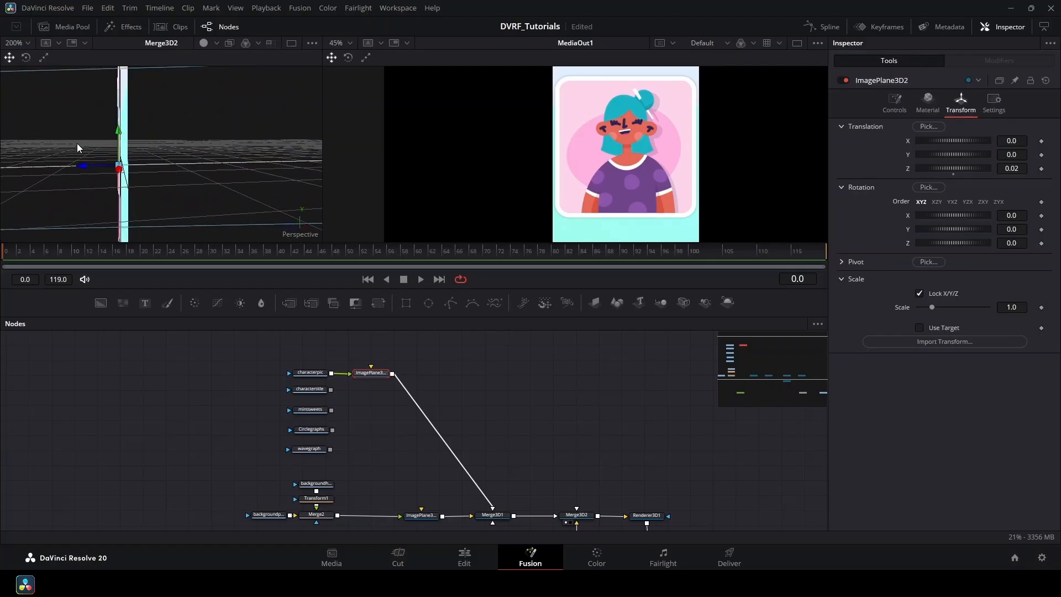
{"action": "left_click", "coordinate": [1016, 168]}
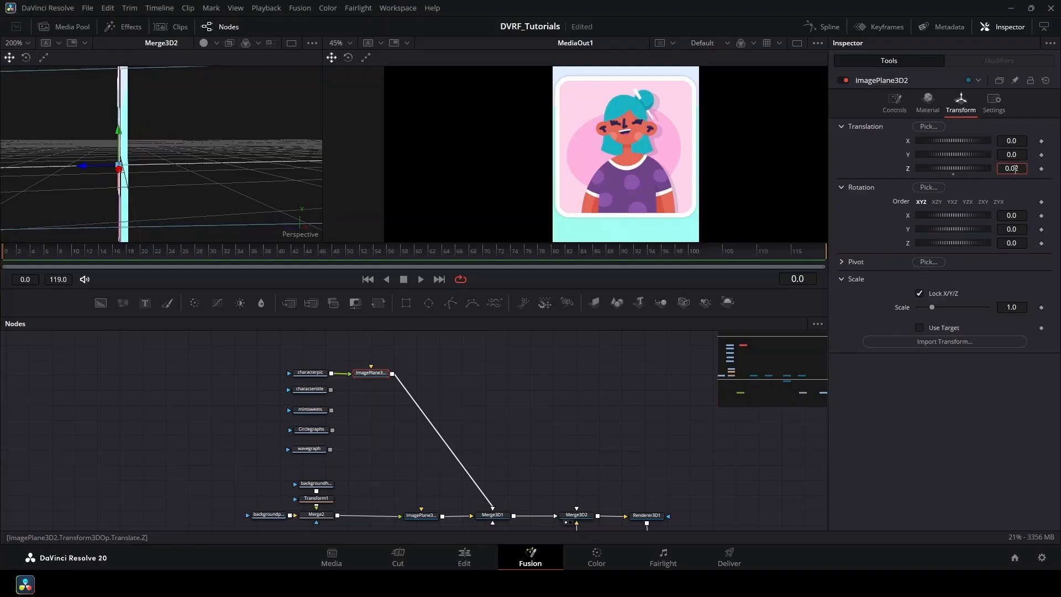
{"action": "type", "text": "0"}
{"action": "key", "text": "Tab"}
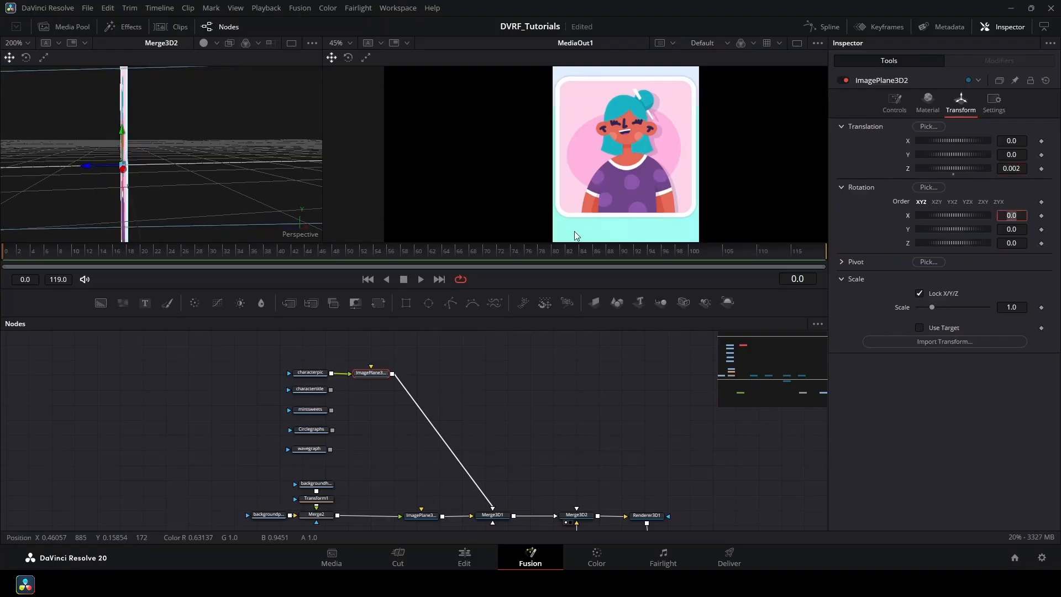
{"action": "left_click_drag", "start_coordinate": [160, 159], "coordinate": [249, 167]}
{"action": "scroll", "coordinate": [213, 159], "scroll_direction": "down", "scroll_amount": 4}
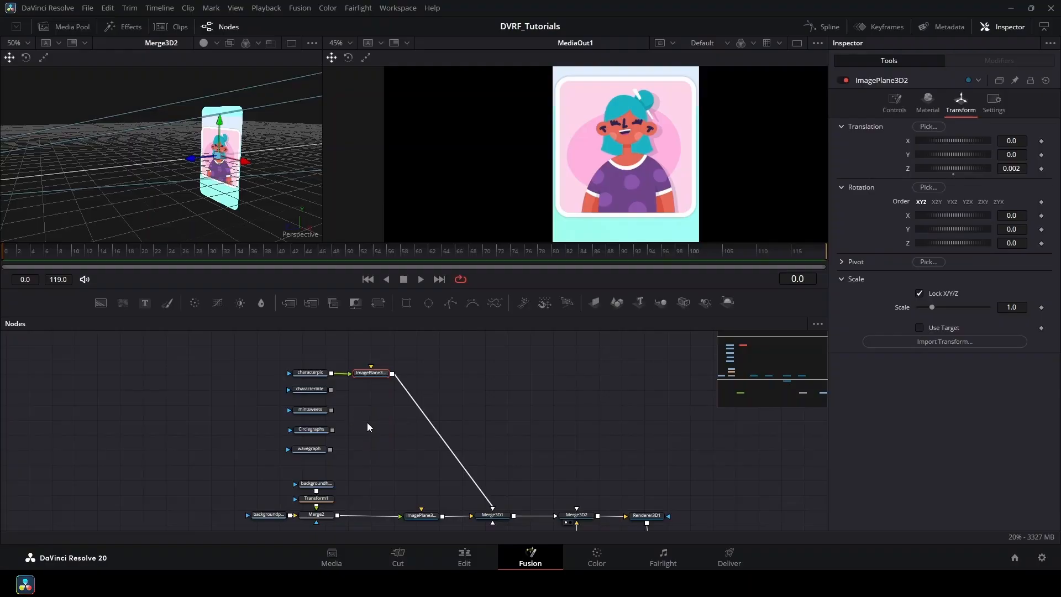
{"action": "scroll", "coordinate": [404, 425], "scroll_direction": "up", "scroll_amount": 2}
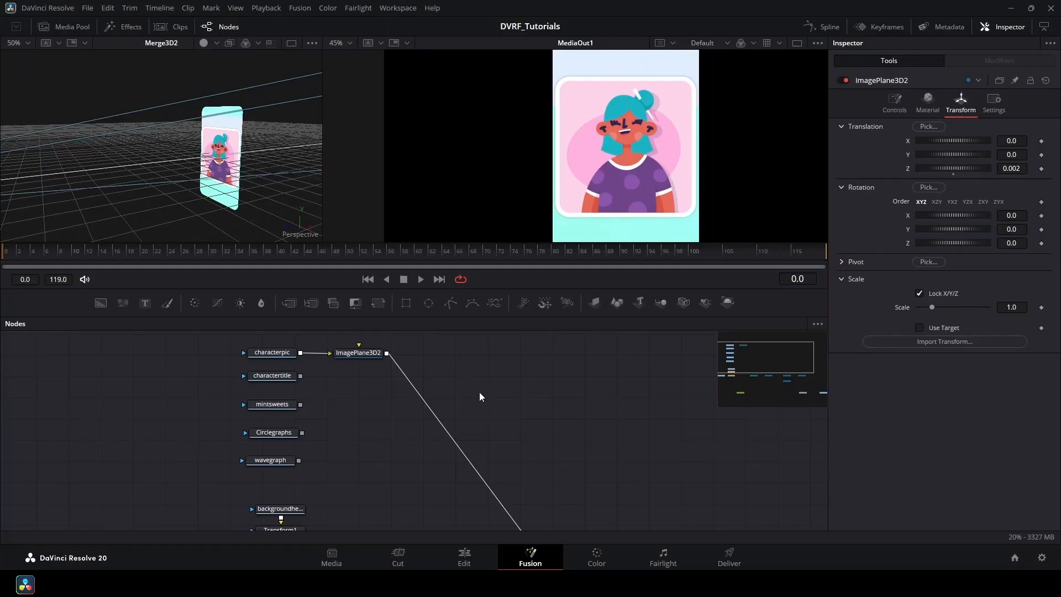
Add Bender3D1 via tool search after ImagePlane3D2, test the Amount, and reset it to 0.
{"action": "key", "text": "shift+space"}
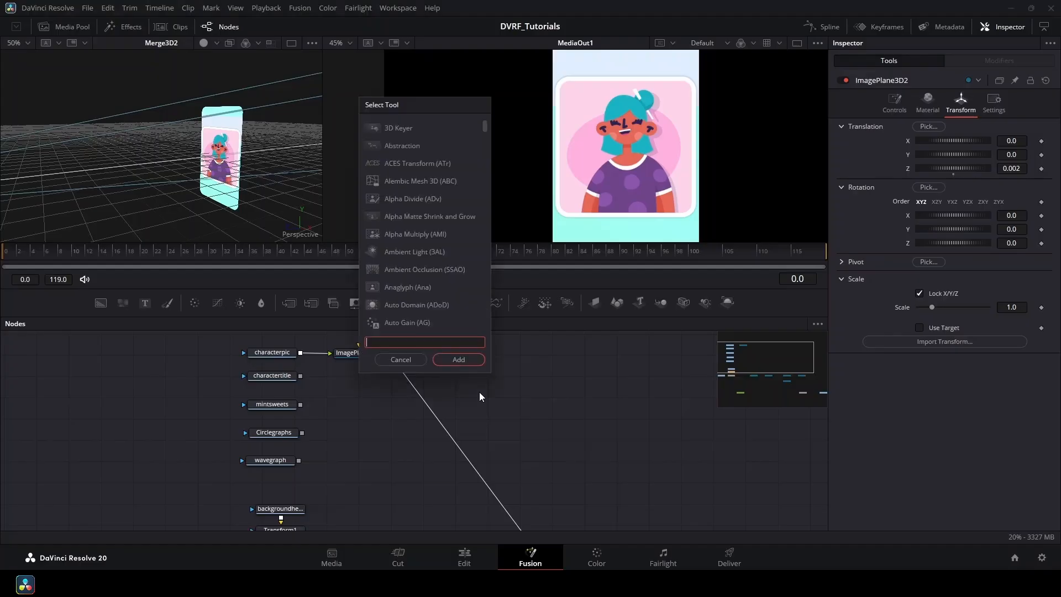
{"action": "type", "text": "bender"}
{"action": "left_click", "coordinate": [457, 359]}
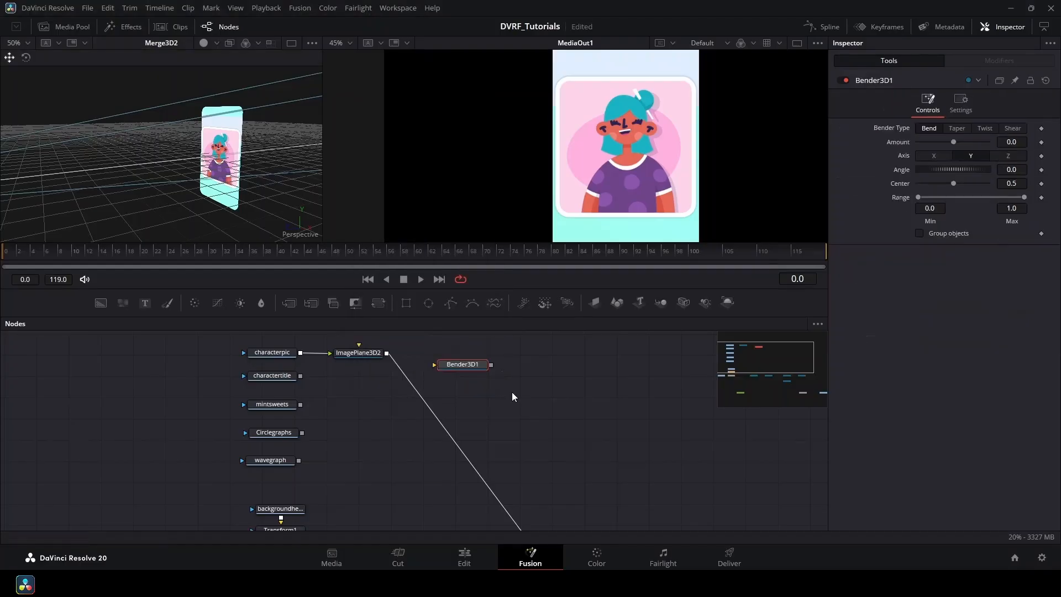
{"action": "left_click_drag", "start_coordinate": [477, 366], "coordinate": [450, 357]}
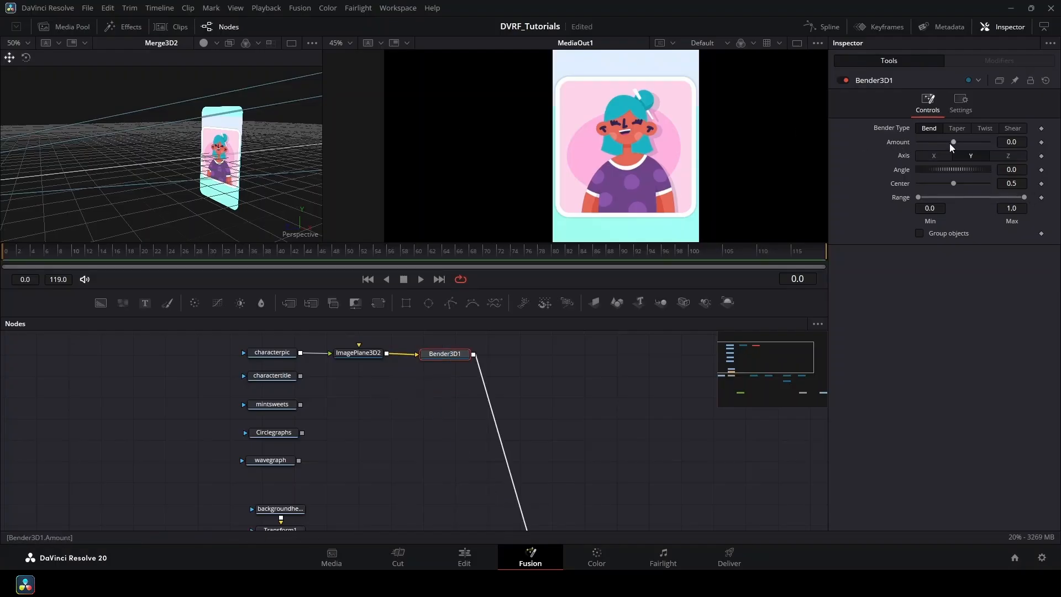
{"action": "left_click_drag", "start_coordinate": [945, 142], "coordinate": [968, 149]}
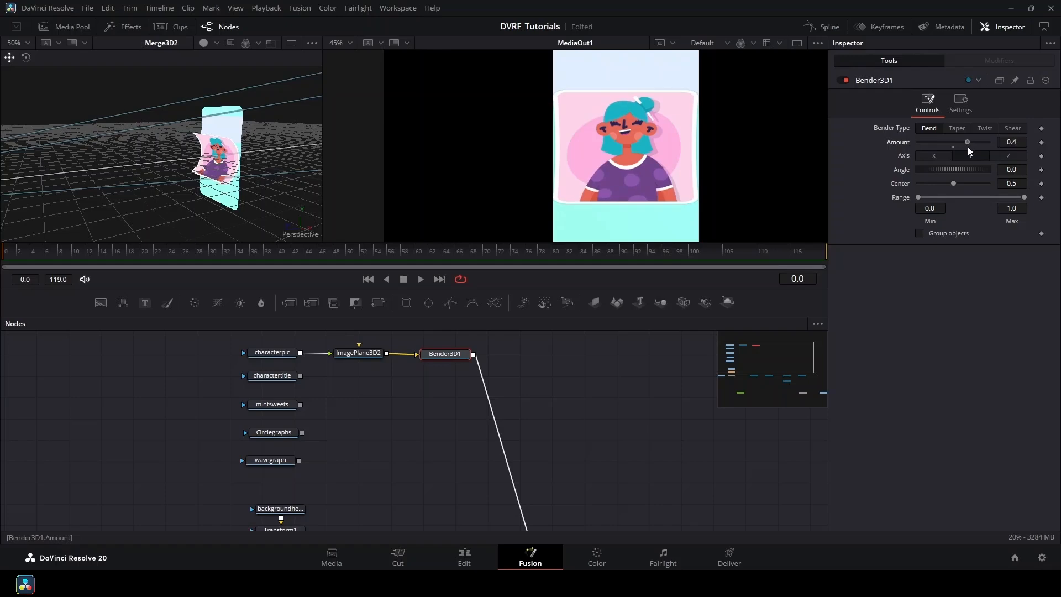
{"action": "left_click", "coordinate": [955, 147]}
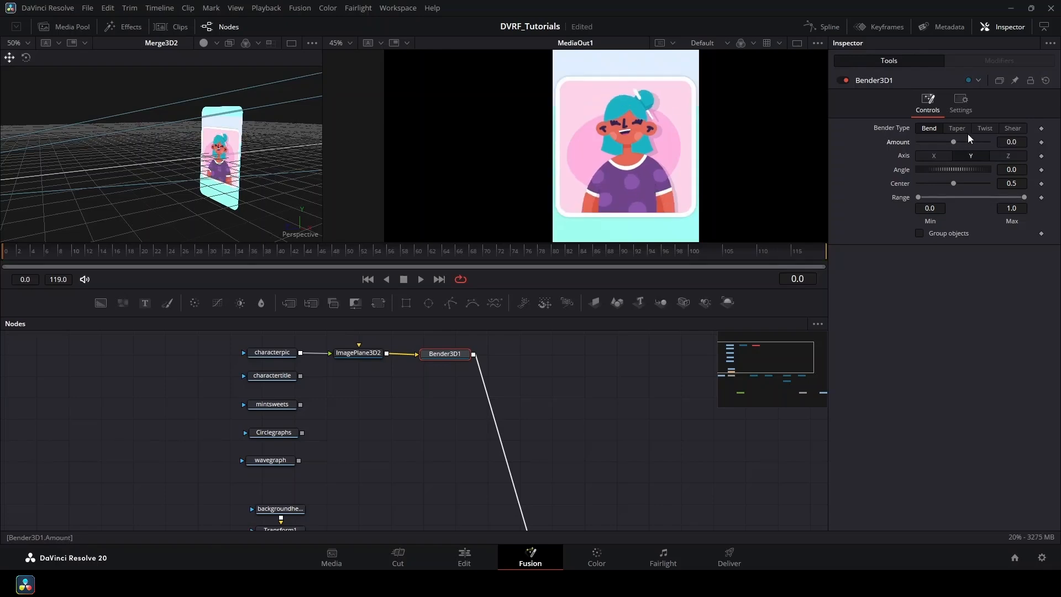
Switch the bend to the X axis and try a 0.25 bend amount.
{"action": "left_click", "coordinate": [940, 158]}
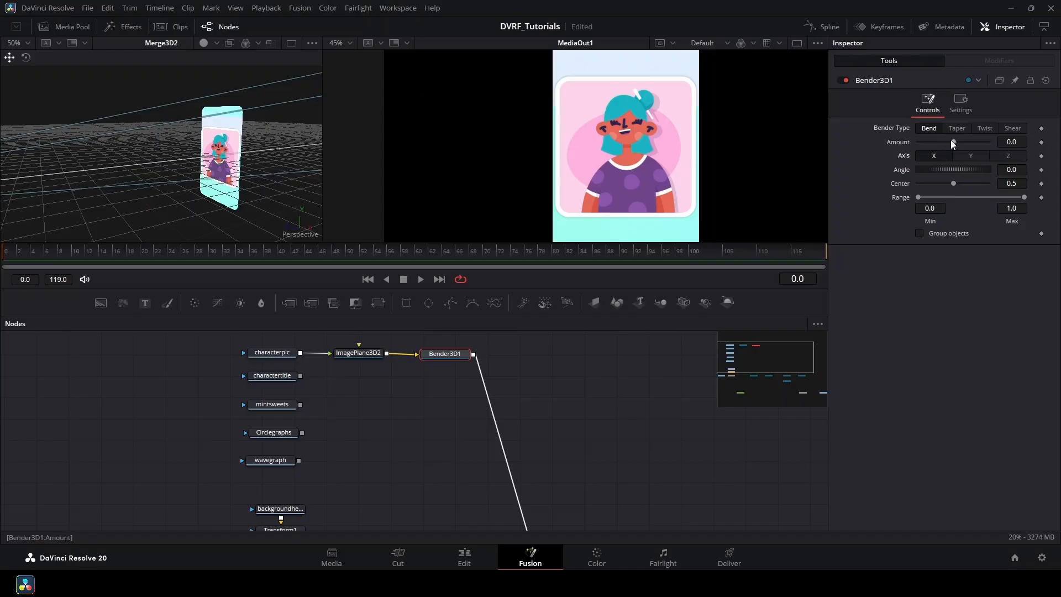
{"action": "left_click_drag", "start_coordinate": [952, 141], "coordinate": [949, 142]}
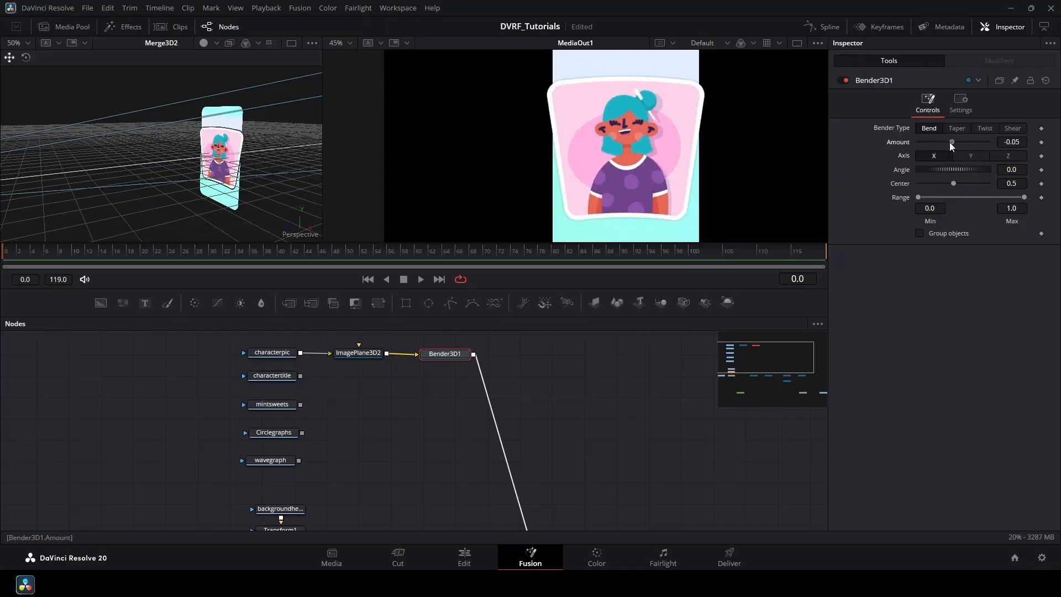
{"action": "left_click", "coordinate": [953, 147]}
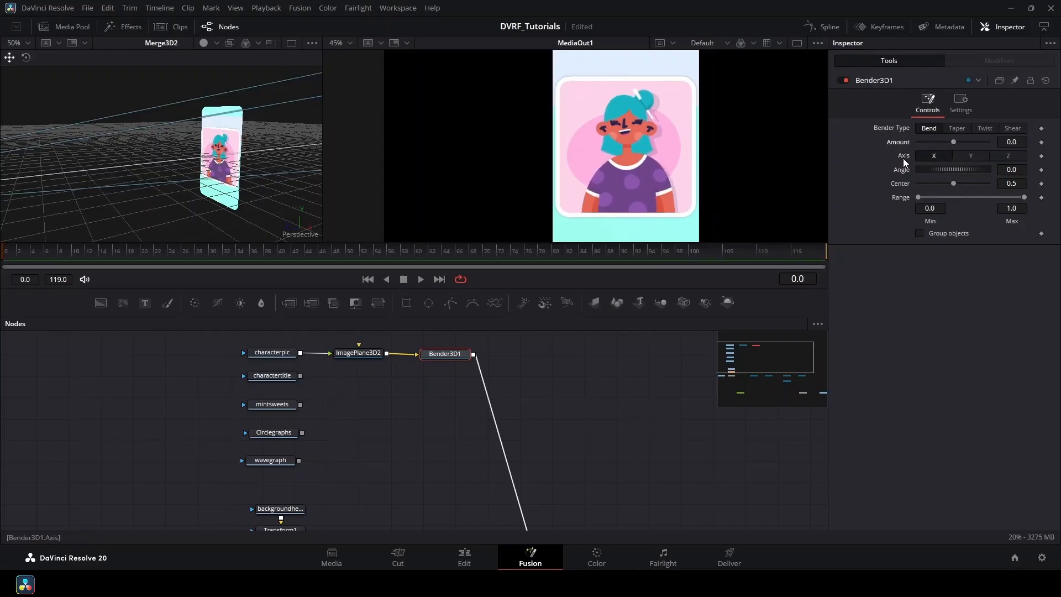
{"action": "left_click_drag", "start_coordinate": [952, 145], "coordinate": [971, 170]}
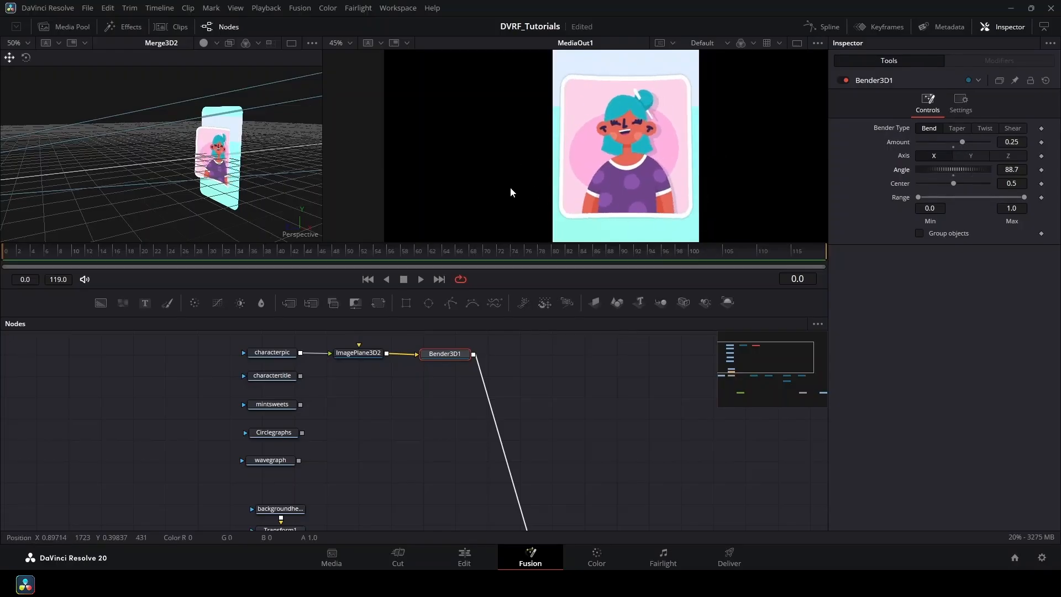
{"action": "left_click_drag", "start_coordinate": [235, 149], "coordinate": [253, 237]}
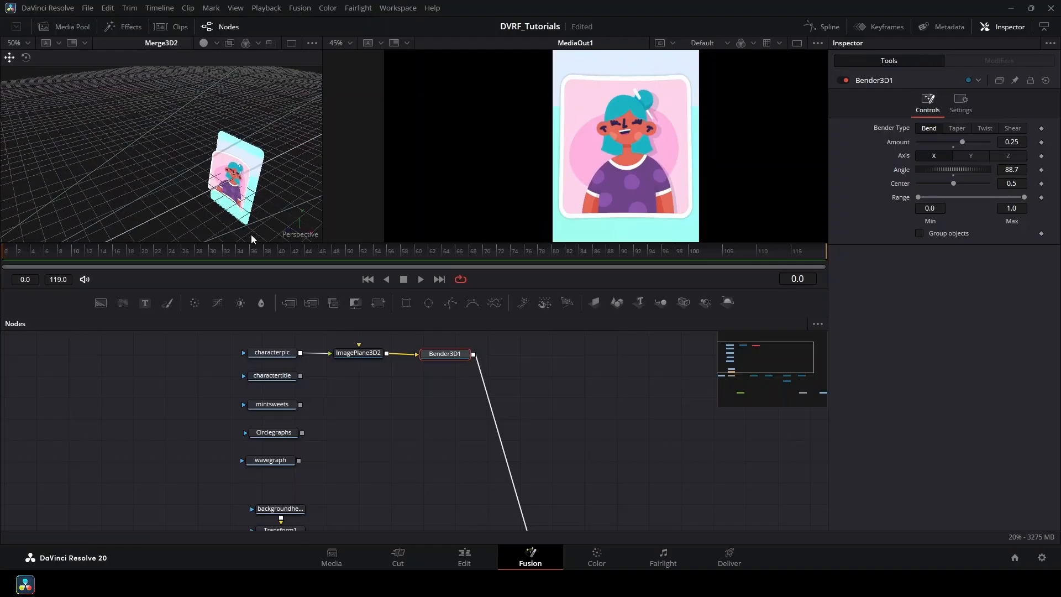
{"action": "scroll", "coordinate": [245, 208], "scroll_direction": "up", "scroll_amount": 3}
{"action": "left_click_drag", "start_coordinate": [240, 198], "coordinate": [163, 136]}
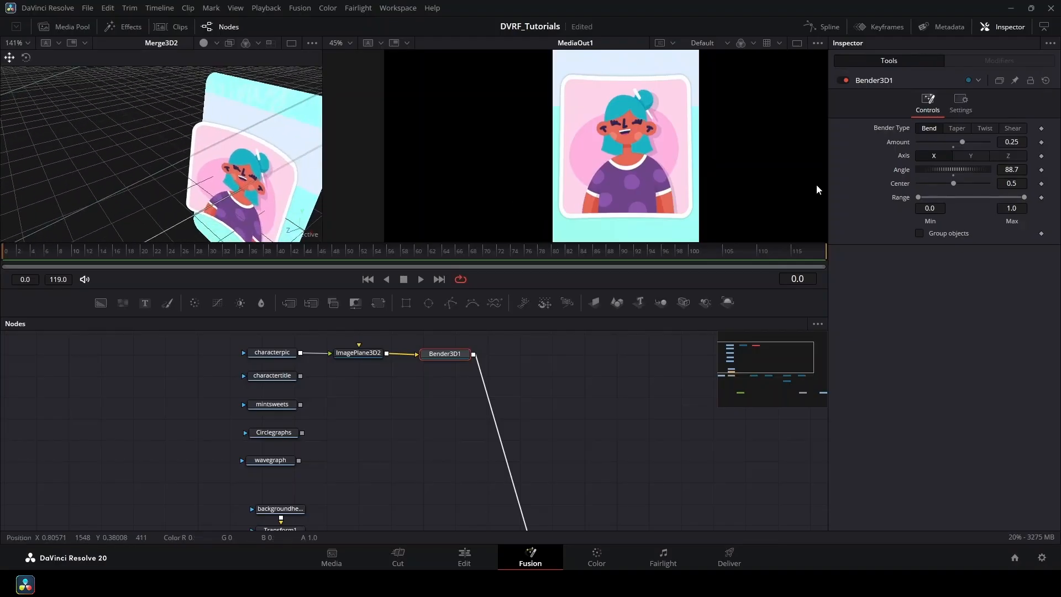
Set the bend Angle to 90 and preview stronger bend amounts.
{"action": "double_click", "coordinate": [1012, 169]}
{"action": "type", "text": "90"}
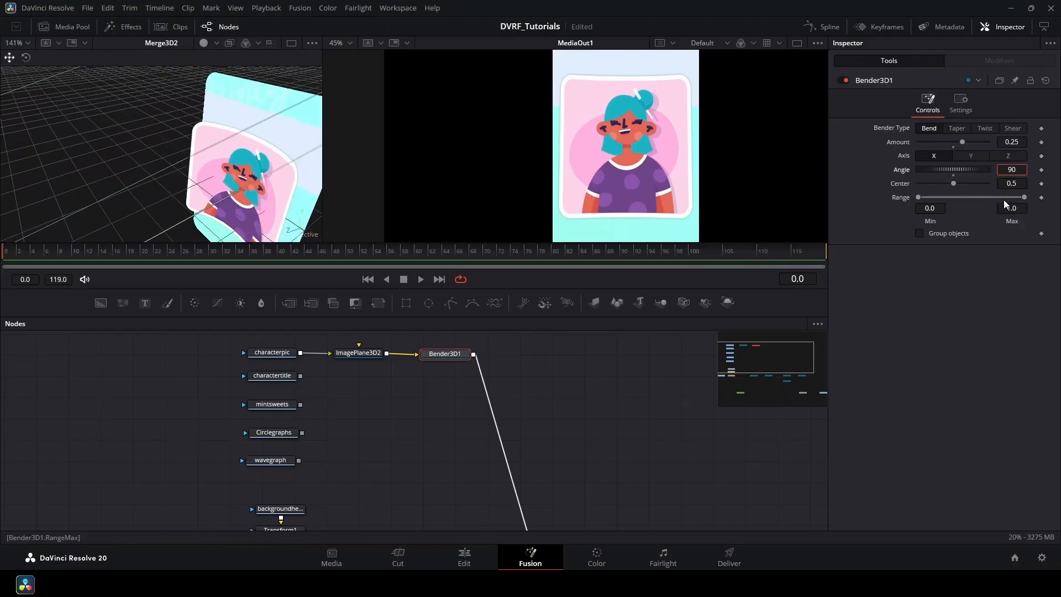
{"action": "key", "text": "Tab"}
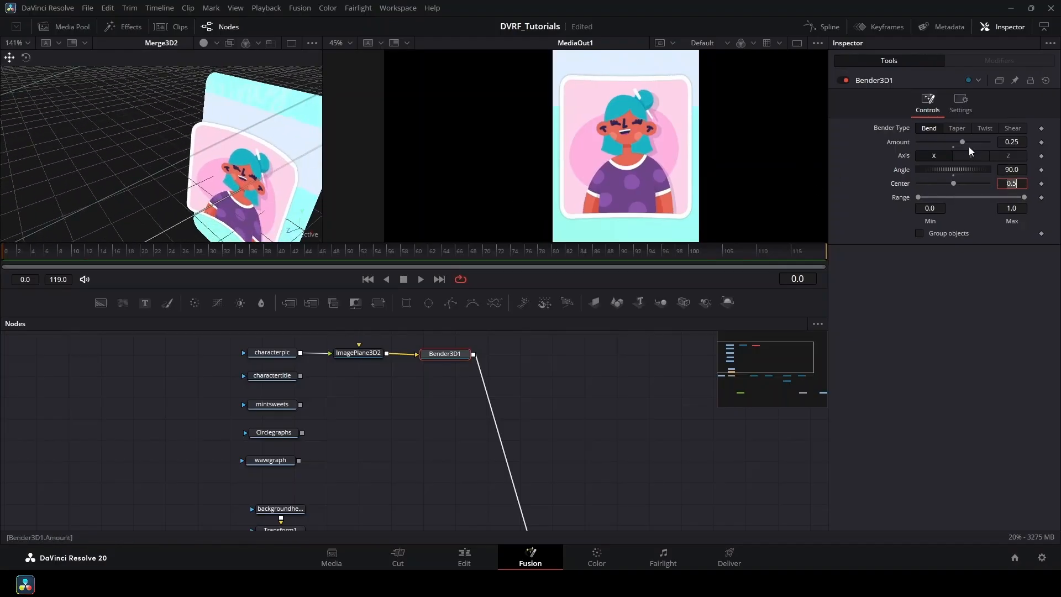
{"action": "left_click_drag", "start_coordinate": [963, 143], "coordinate": [978, 162]}
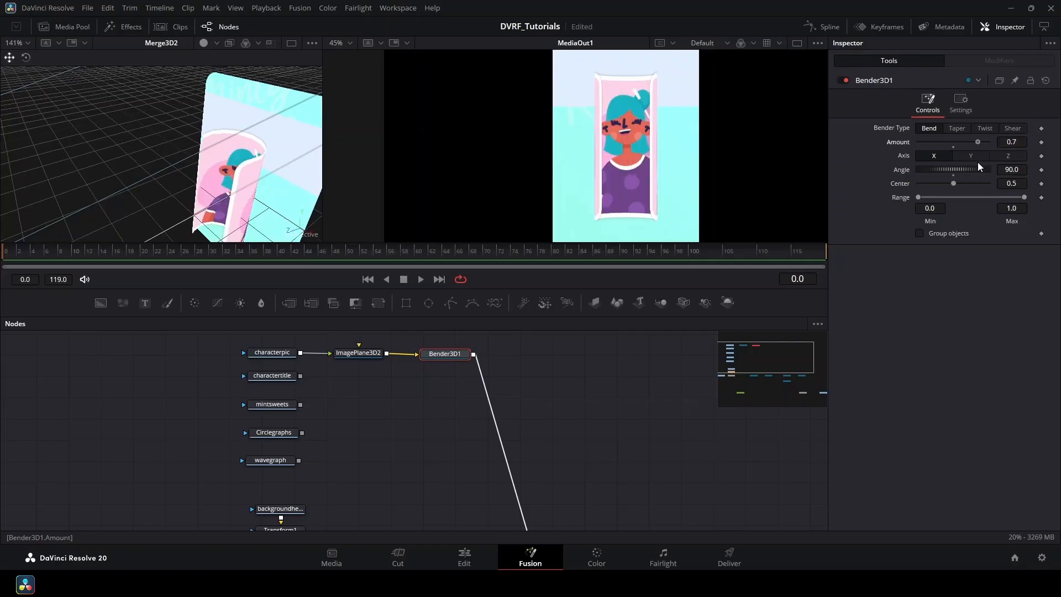
{"action": "left_click_drag", "start_coordinate": [8, 255], "coordinate": [141, 266]}
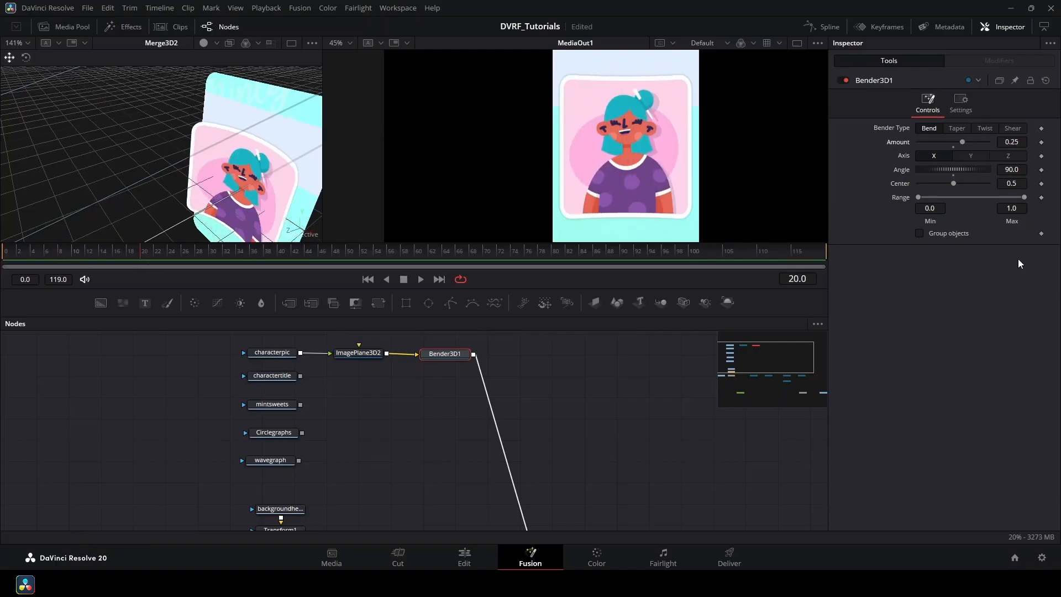
{"action": "left_click_drag", "start_coordinate": [962, 142], "coordinate": [972, 143]}
Set the bend Amount to 0.5 and keyframe it at frame 20.
{"action": "left_click", "coordinate": [1021, 142]}
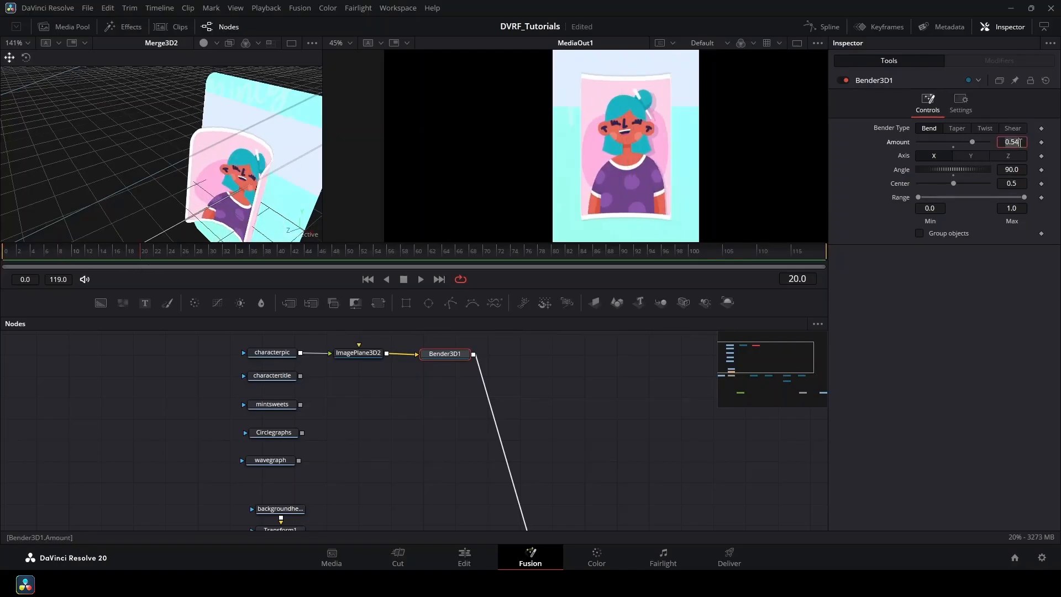
{"action": "key", "text": "BackSpace"}
{"action": "key", "text": "BackSpace"}
{"action": "type", "text": "5"}
{"action": "key", "text": "Tab"}
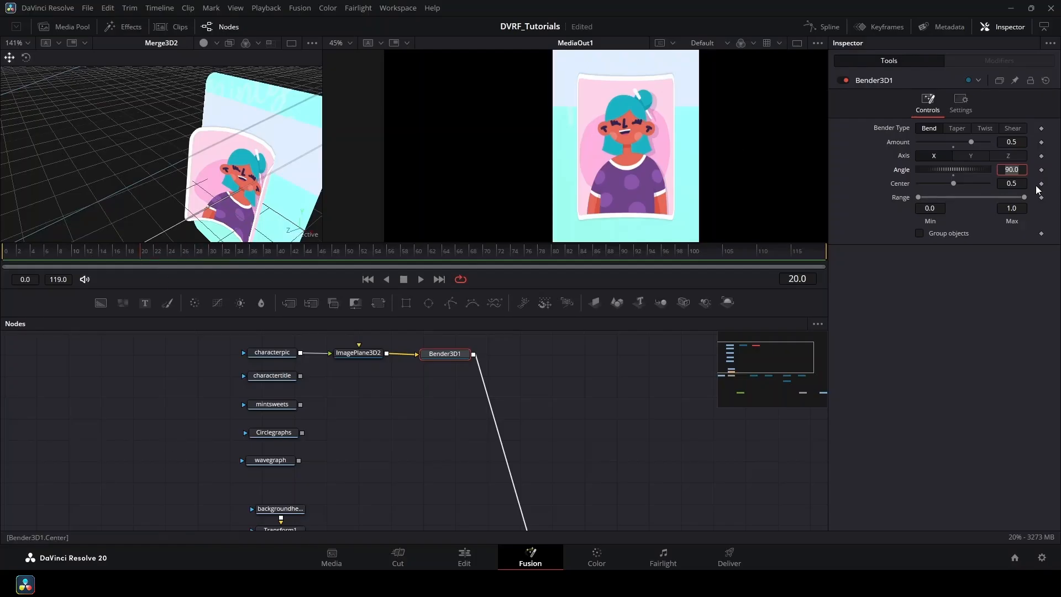
{"action": "left_click", "coordinate": [1042, 142]}
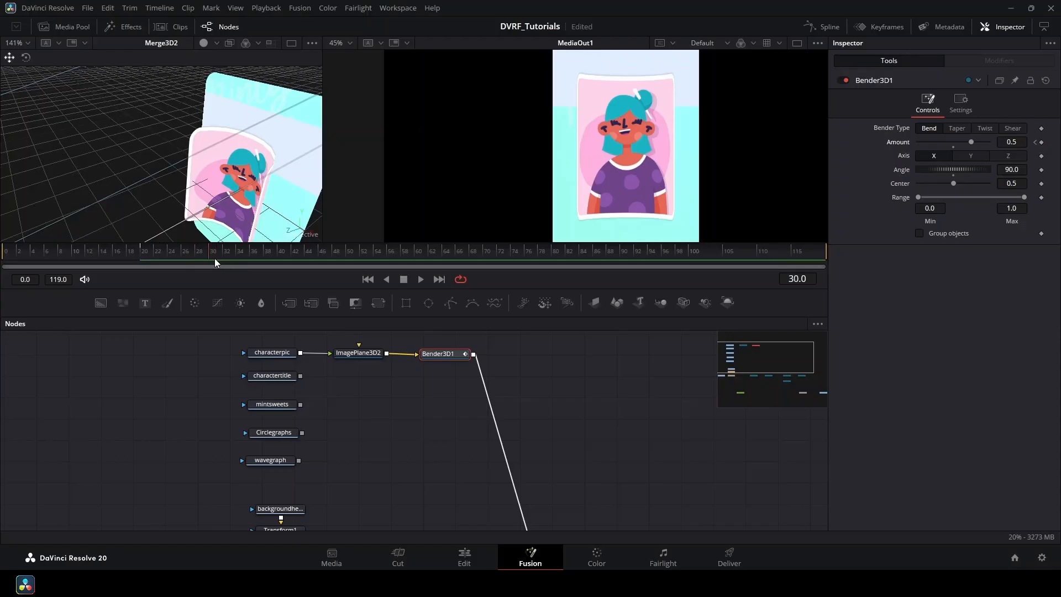
Set Bender3D1's bend Amount to 0 at frame 30.
{"action": "left_click", "coordinate": [1007, 141]}
{"action": "type", "text": "0"}
{"action": "key", "text": "Return"}
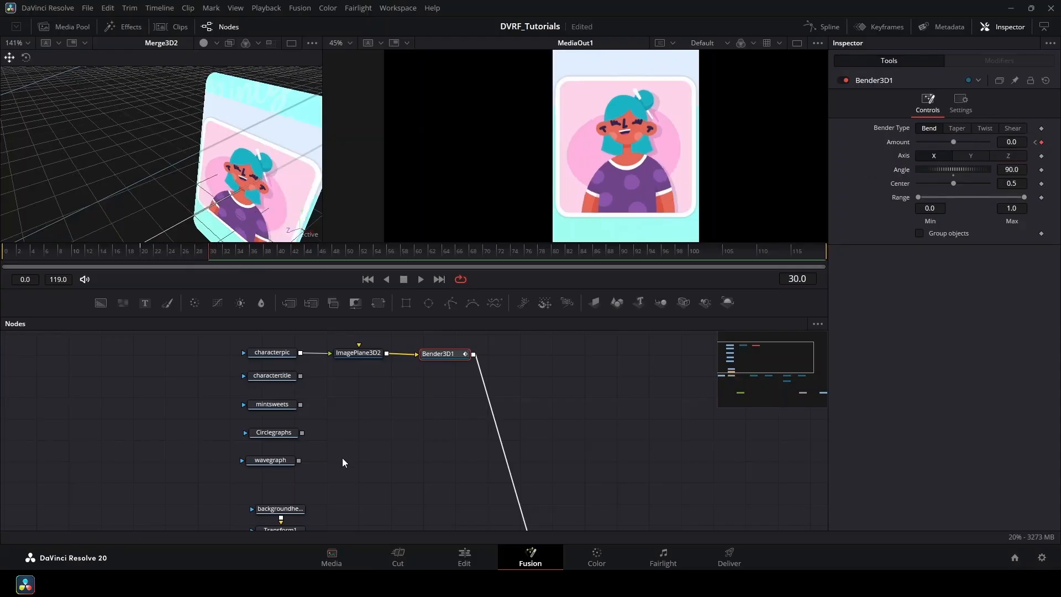
Scrub back to frame 20 to review the bend, then select the ImagePlane3D2 node.
{"action": "left_click_drag", "start_coordinate": [204, 251], "coordinate": [210, 277]}
{"action": "left_click", "coordinate": [162, 253]}
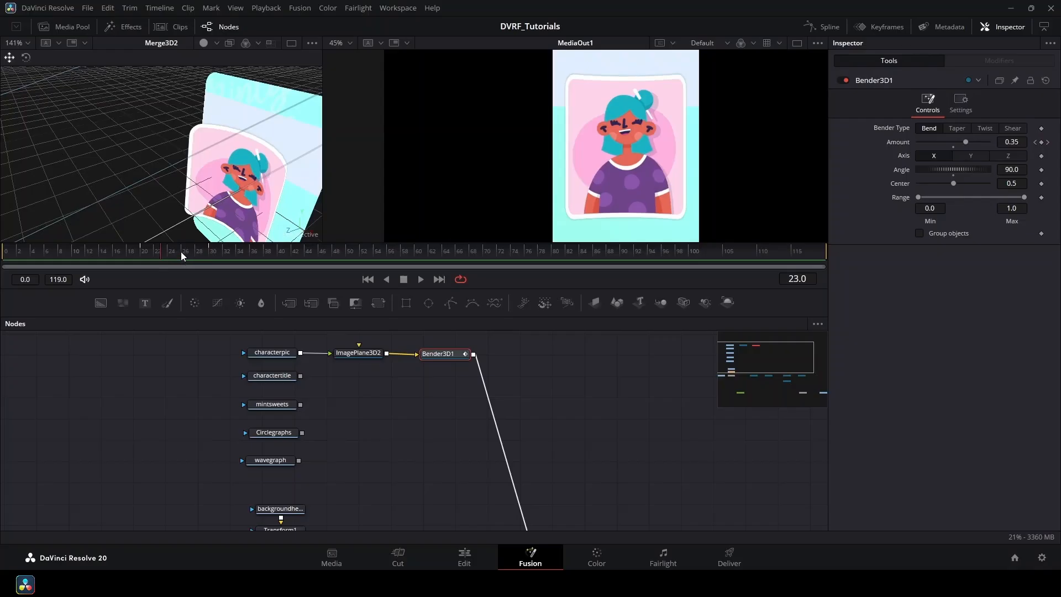
{"action": "left_click_drag", "start_coordinate": [181, 251], "coordinate": [211, 261]}
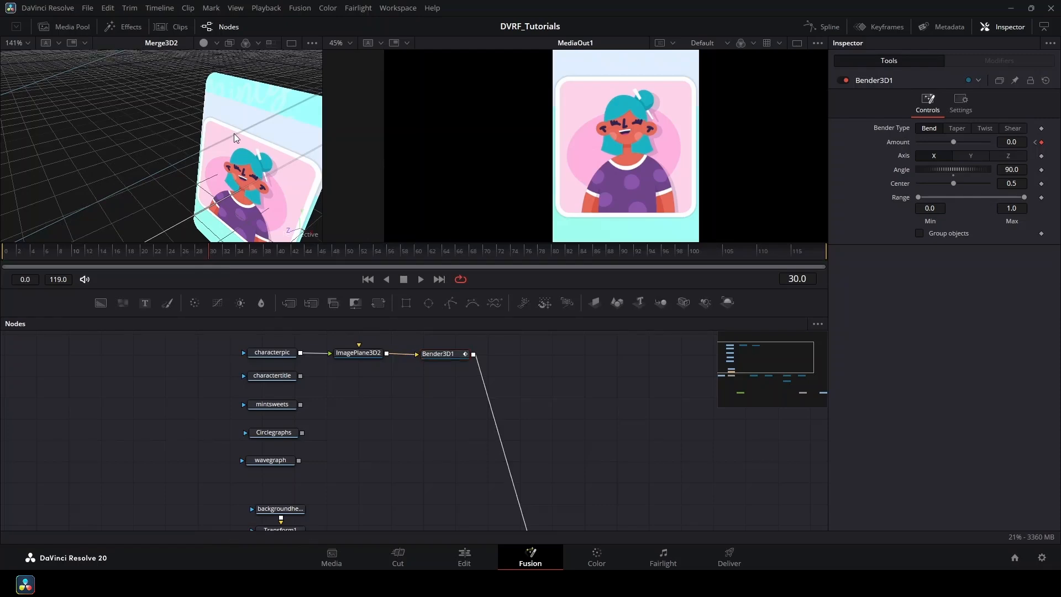
{"action": "left_click", "coordinate": [351, 354]}
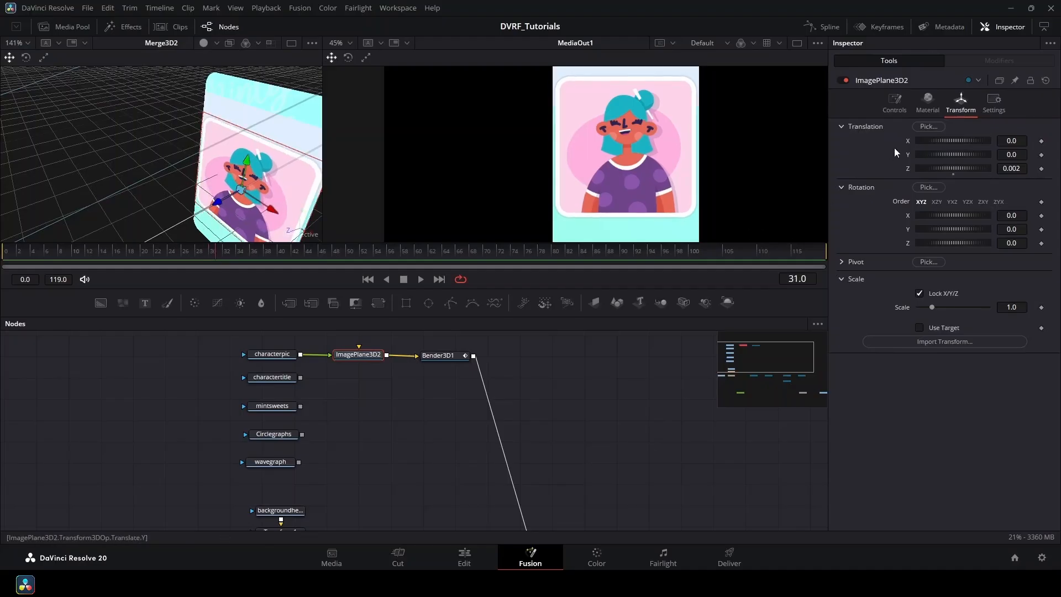
Keyframe ImagePlane3D2's Translation Z at 0.002 on frame 30, then push it forward to about 0.28 at frame 20.
{"action": "left_click", "coordinate": [1042, 170]}
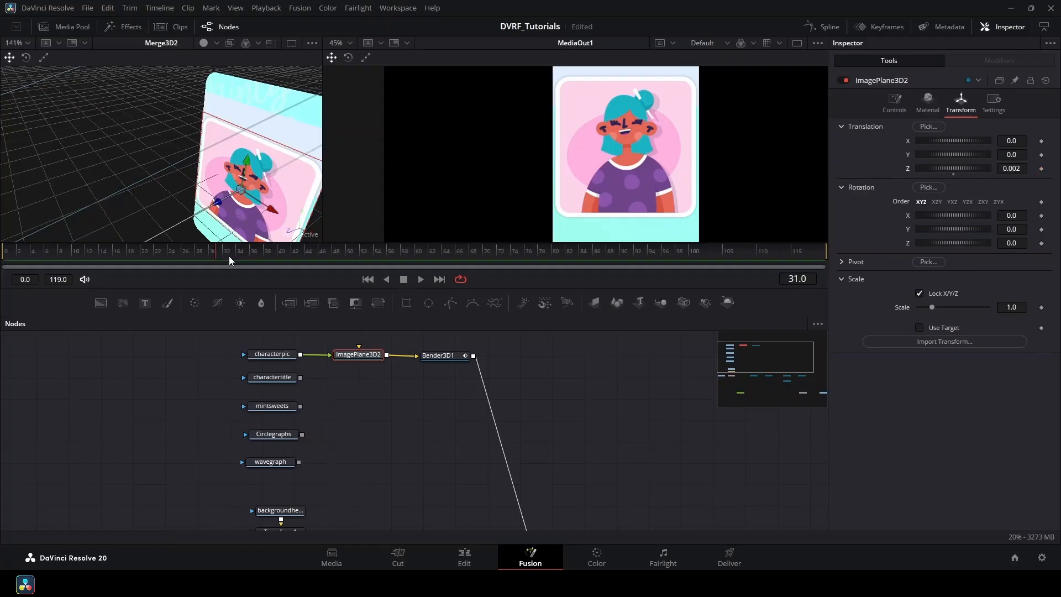
{"action": "left_click", "coordinate": [213, 255]}
{"action": "left_click", "coordinate": [1042, 168]}
{"action": "left_click_drag", "start_coordinate": [212, 253], "coordinate": [144, 255]}
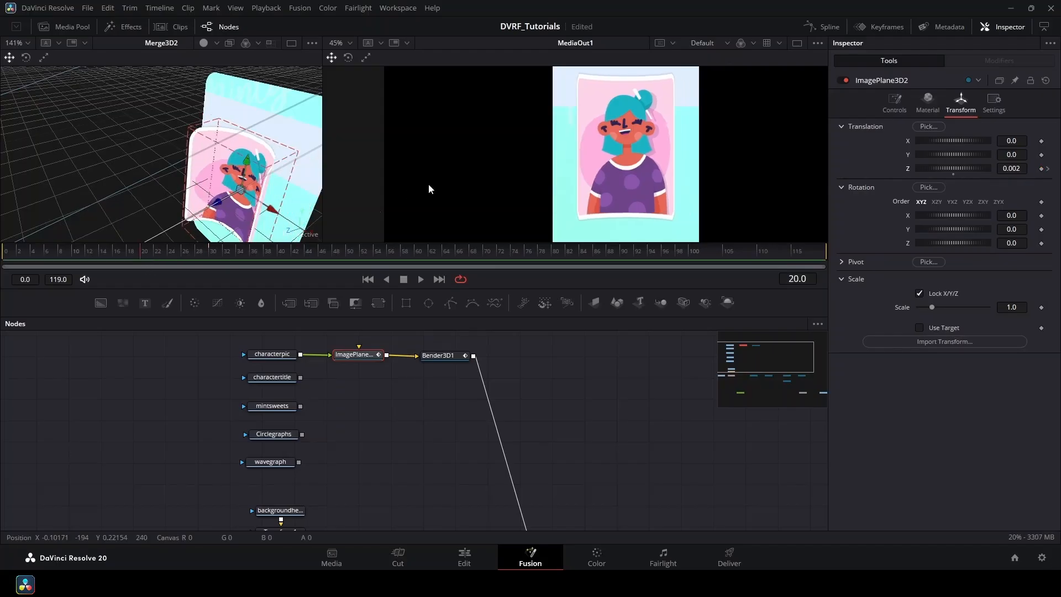
{"action": "left_click_drag", "start_coordinate": [231, 207], "coordinate": [190, 194]}
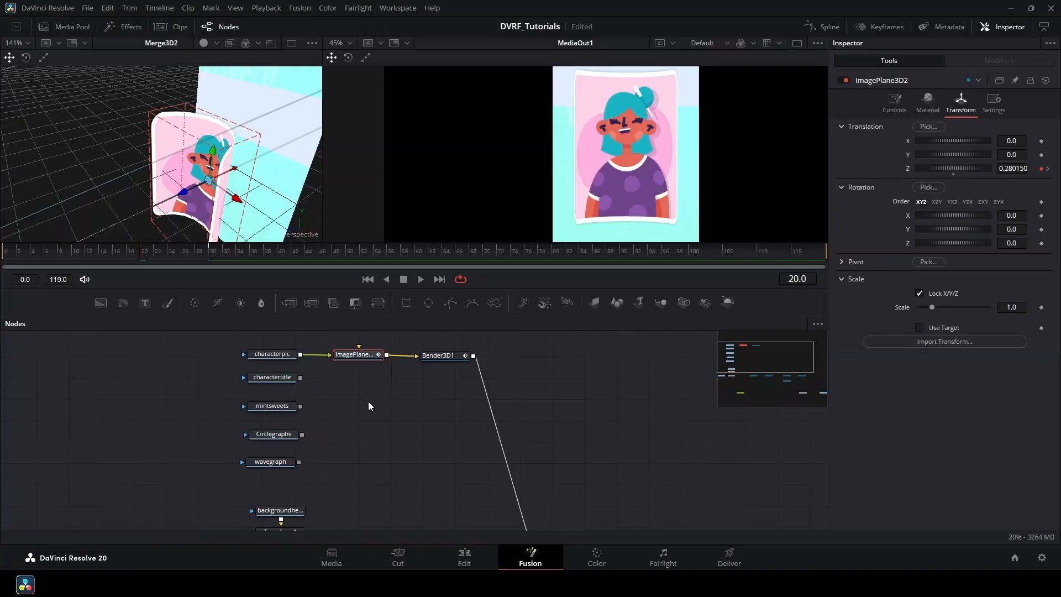
Orbit the viewer edge-on to the card and scrub from frame 20 to check the Z movement.
{"action": "scroll", "coordinate": [246, 180], "scroll_direction": "down", "scroll_amount": 2}
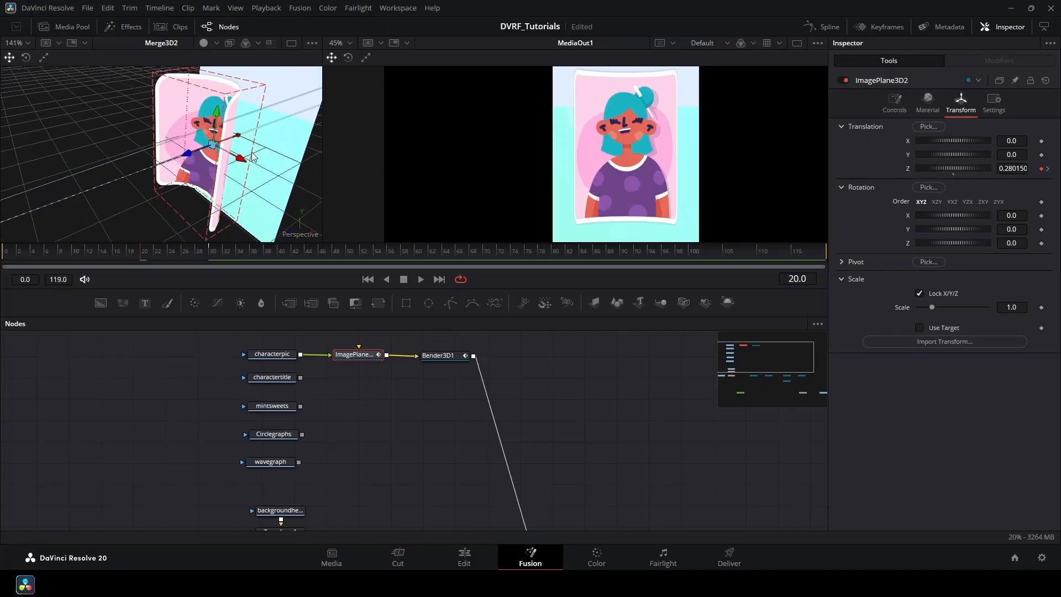
{"action": "scroll", "coordinate": [255, 158], "scroll_direction": "down", "scroll_amount": 2}
{"action": "left_click_drag", "start_coordinate": [251, 165], "coordinate": [206, 140]}
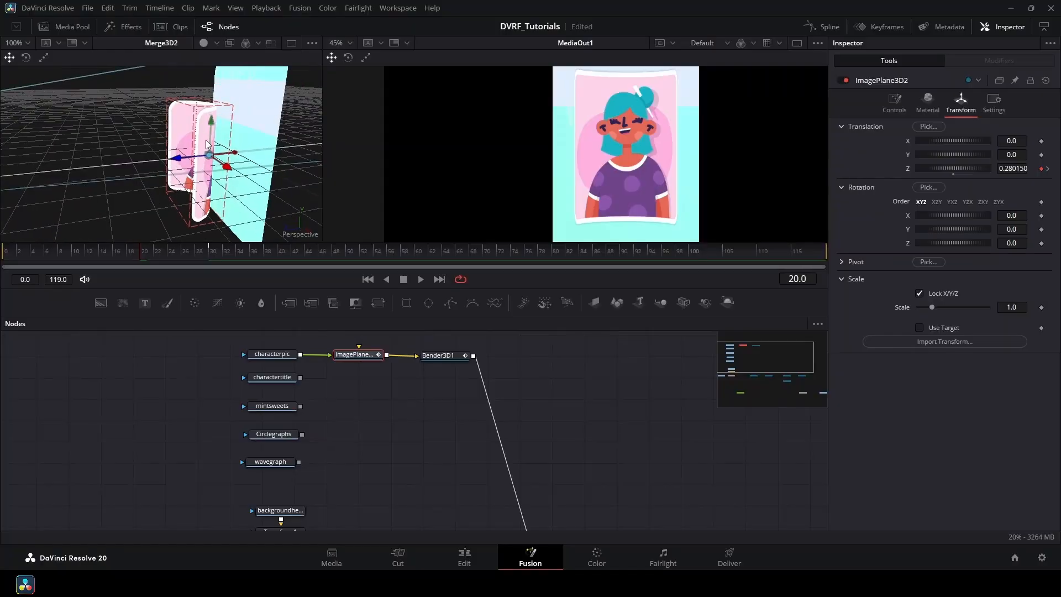
{"action": "left_click_drag", "start_coordinate": [235, 187], "coordinate": [193, 164]}
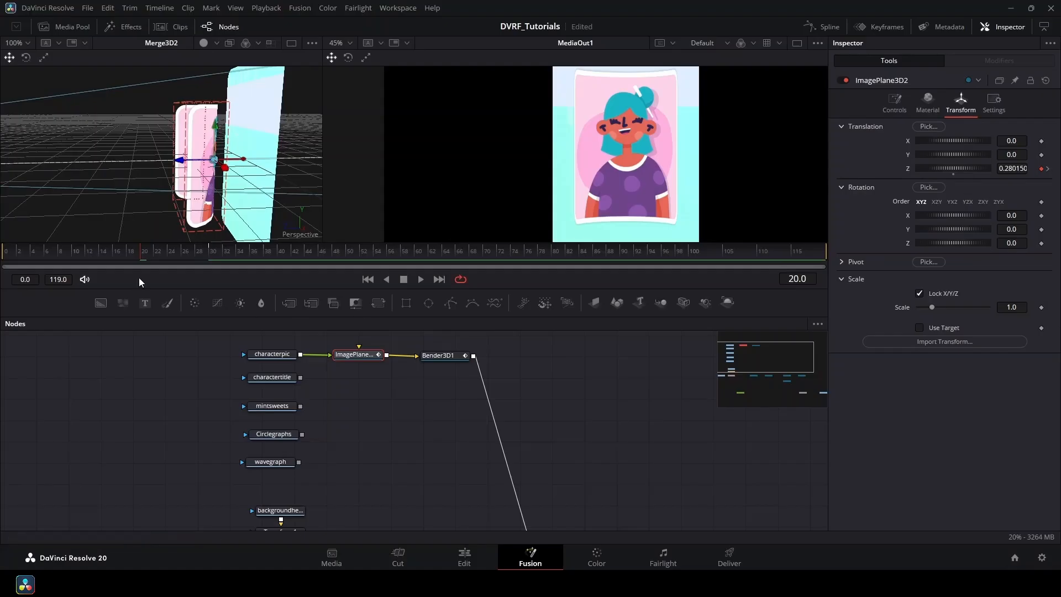
{"action": "left_click_drag", "start_coordinate": [148, 254], "coordinate": [210, 276]}
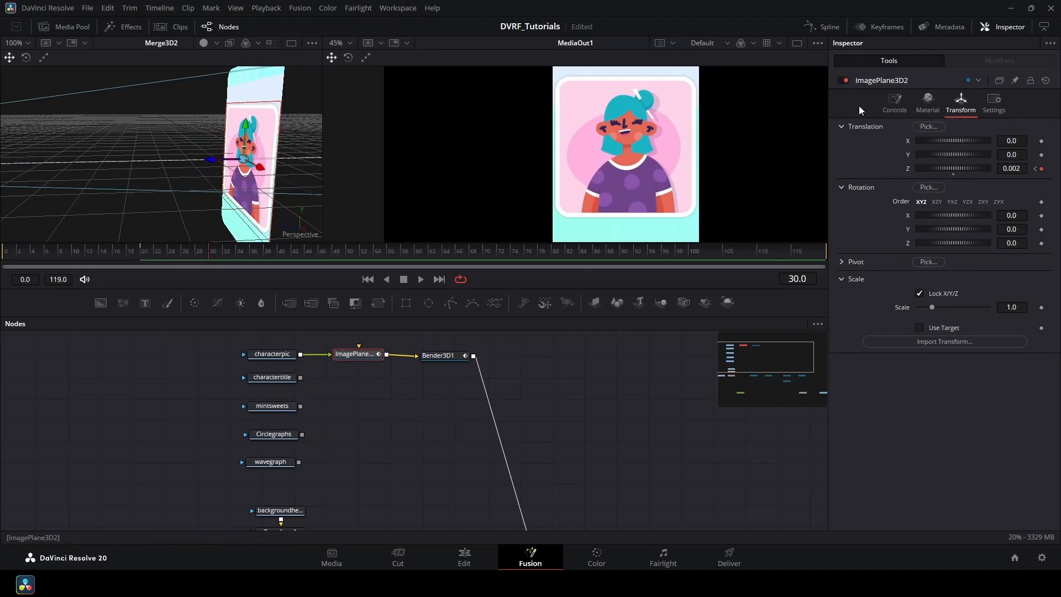
Keyframe the image plane's material opacity at frame 30 and fade it out at frame 20.
{"action": "left_click", "coordinate": [929, 105]}
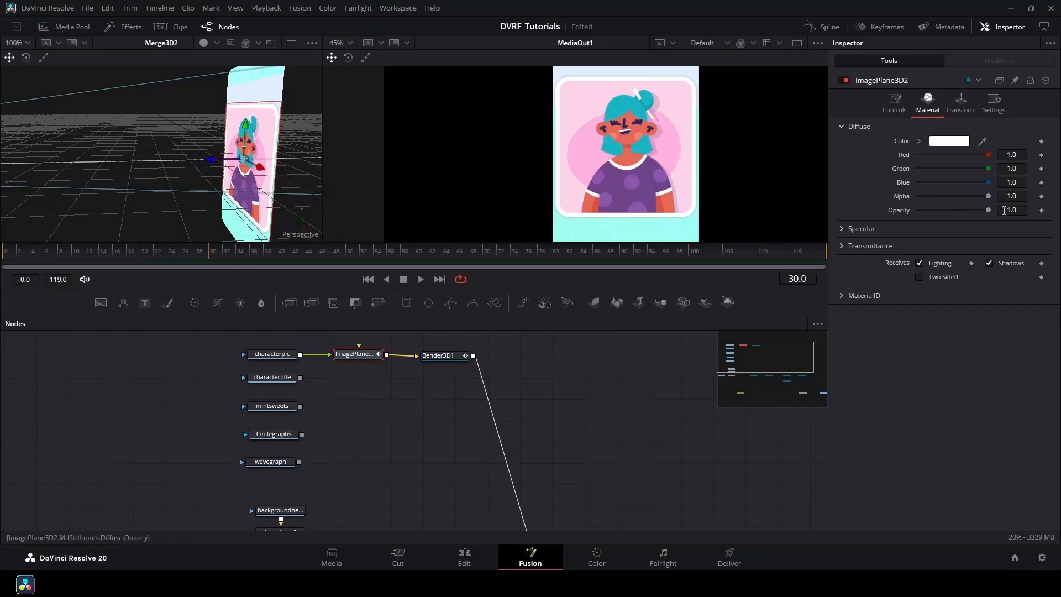
{"action": "left_click", "coordinate": [1042, 210]}
{"action": "left_click_drag", "start_coordinate": [209, 247], "coordinate": [144, 267]}
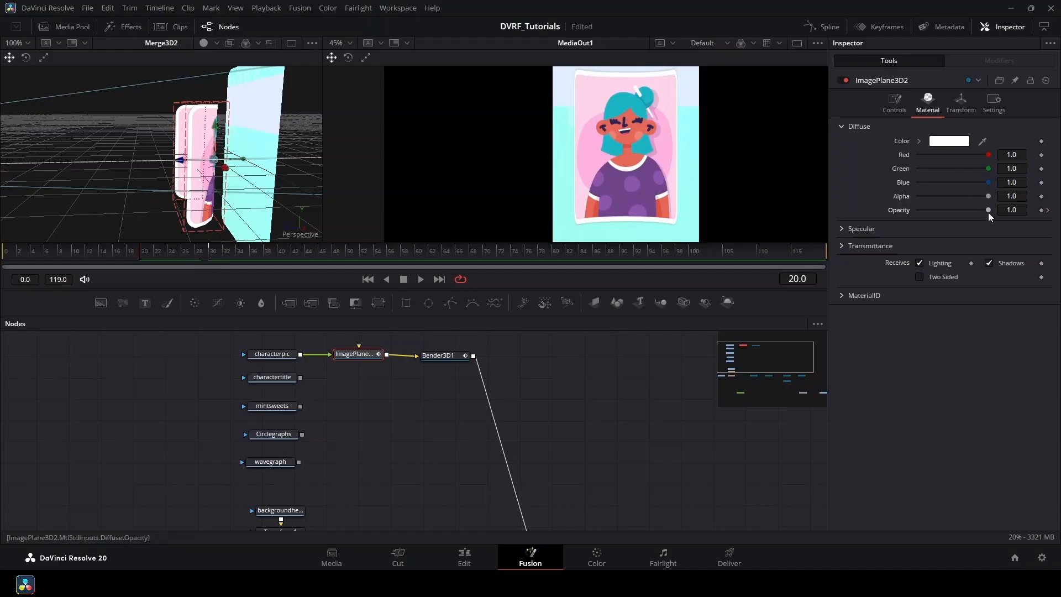
{"action": "left_click_drag", "start_coordinate": [989, 210], "coordinate": [864, 217]}
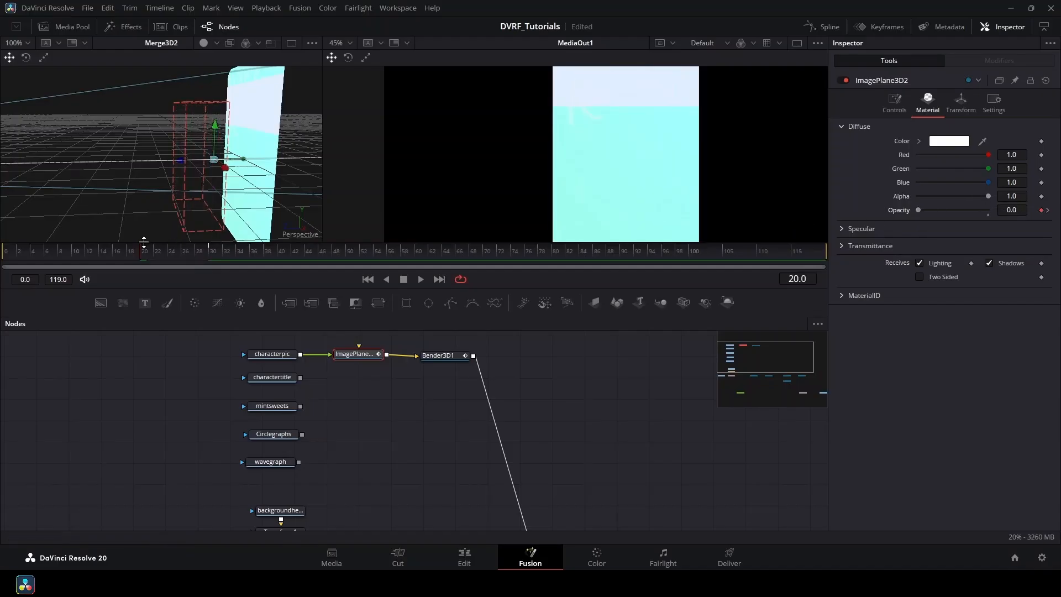
{"action": "left_click_drag", "start_coordinate": [144, 242], "coordinate": [147, 280]}
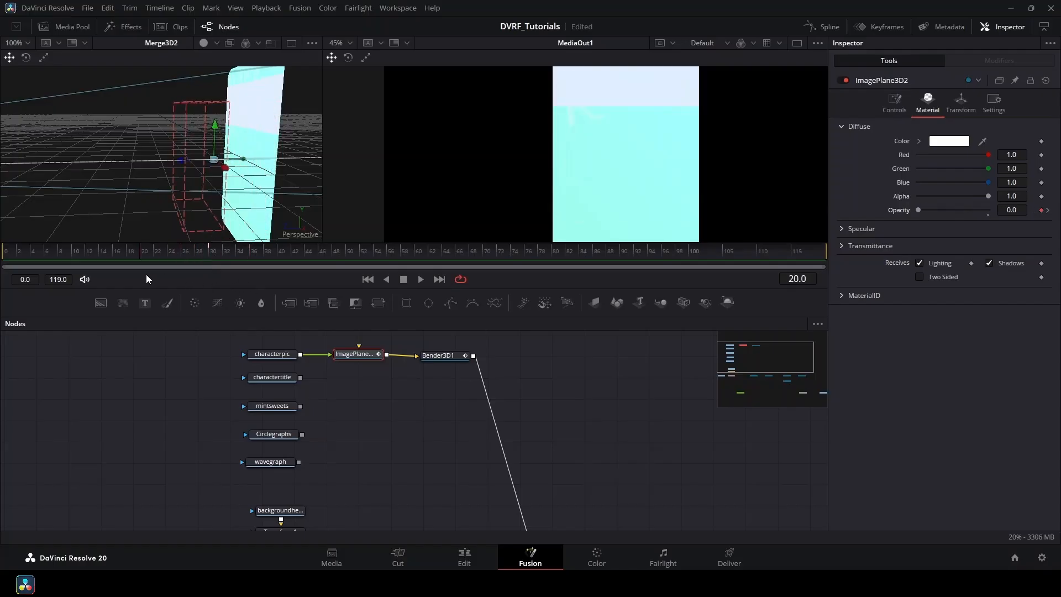
Preview through frame 32, tidy the nodes, and marquee-select ImagePlane3D2 and Bender3D1 together.
{"action": "left_click", "coordinate": [439, 354]}
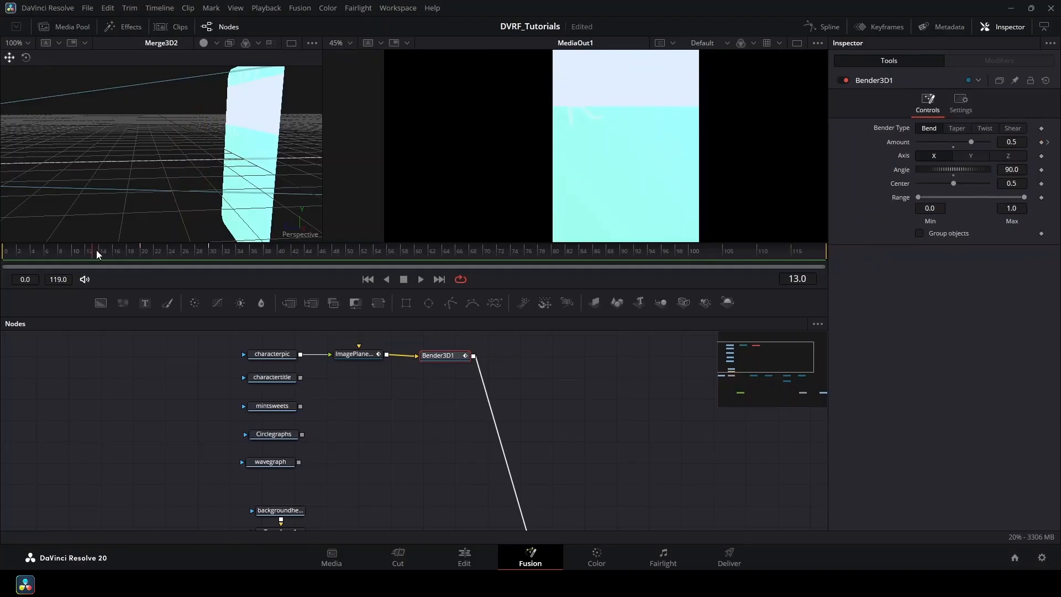
{"action": "left_click_drag", "start_coordinate": [97, 251], "coordinate": [227, 255]}
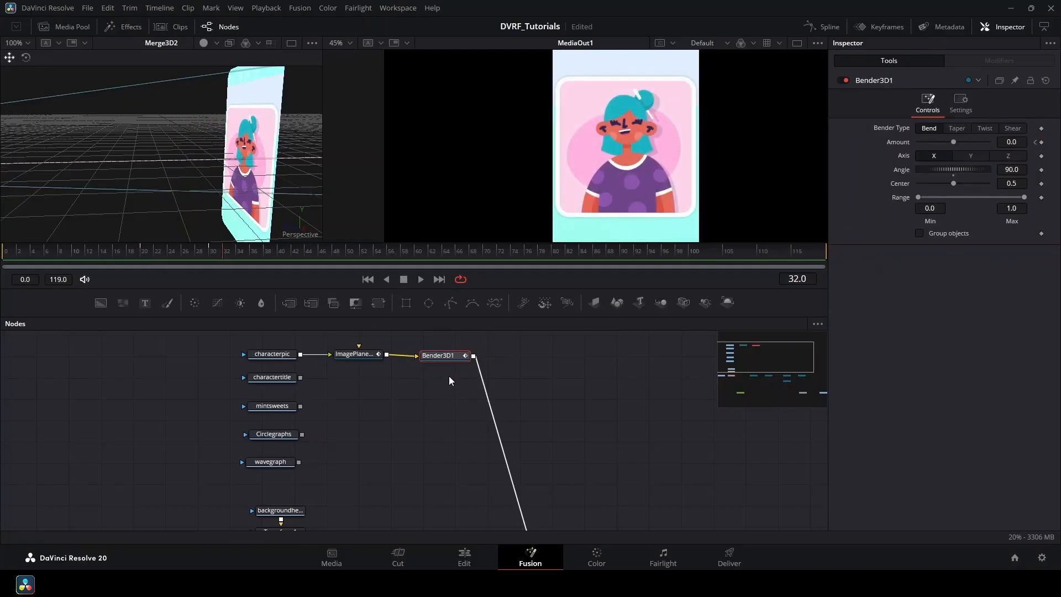
{"action": "left_click_drag", "start_coordinate": [449, 355], "coordinate": [445, 353]}
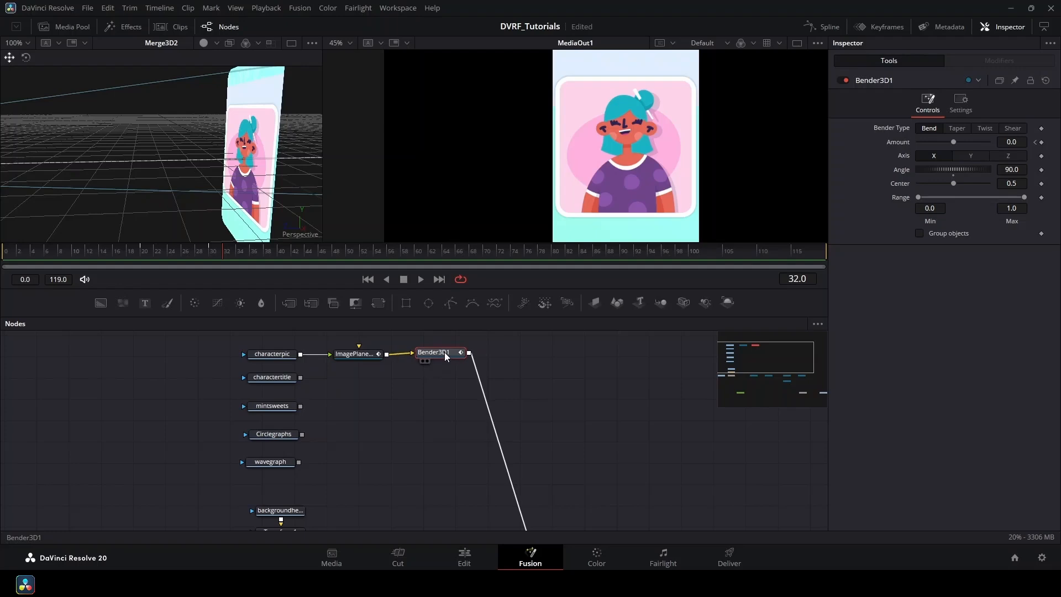
{"action": "left_click_drag", "start_coordinate": [360, 354], "coordinate": [365, 353]}
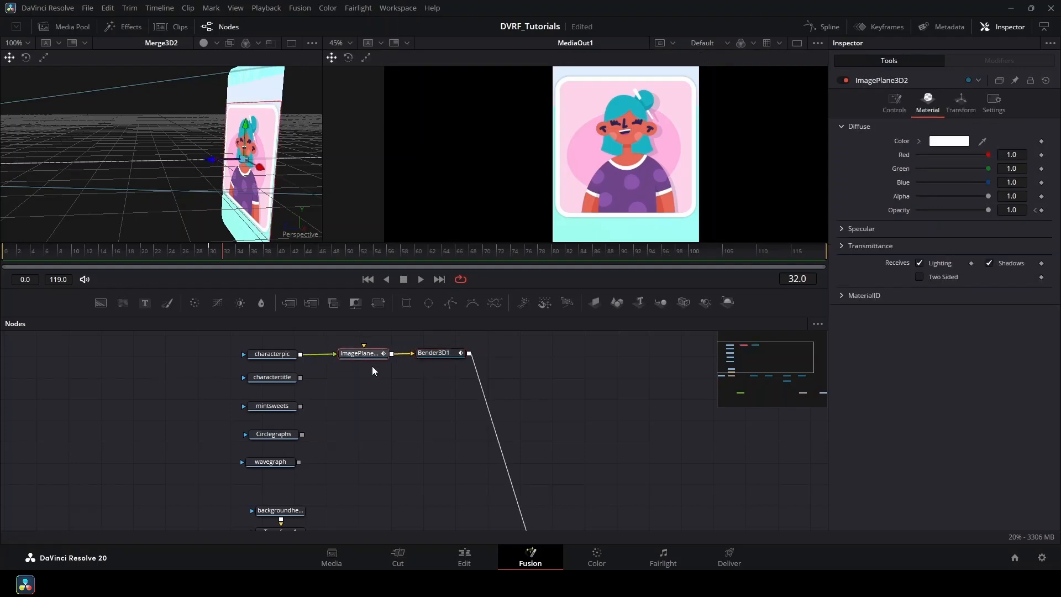
{"action": "left_click", "coordinate": [374, 366]}
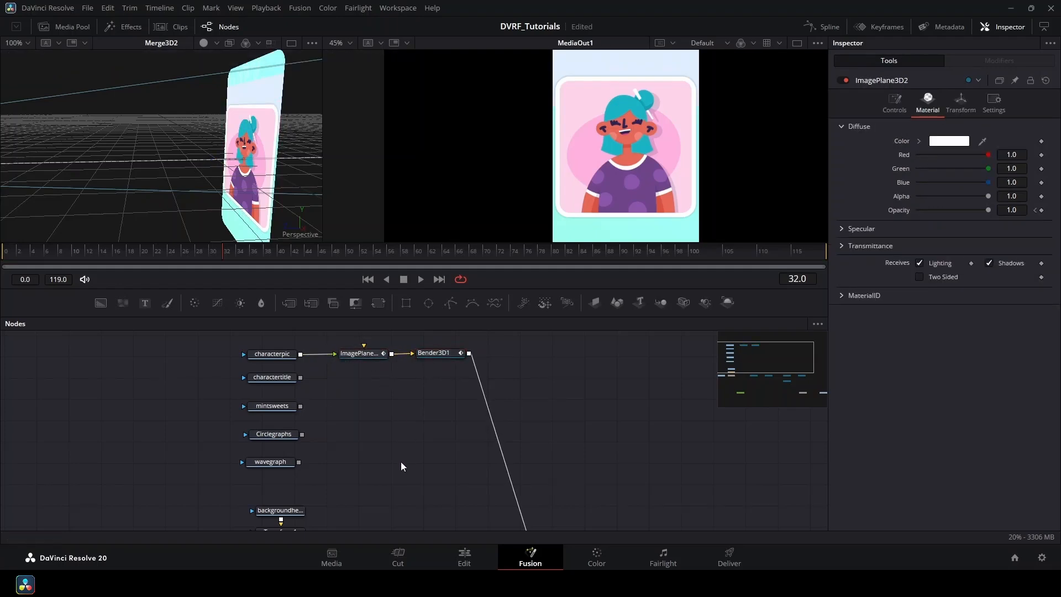
{"action": "left_click_drag", "start_coordinate": [400, 462], "coordinate": [407, 402]}
{"action": "left_click_drag", "start_coordinate": [335, 403], "coordinate": [338, 450]}
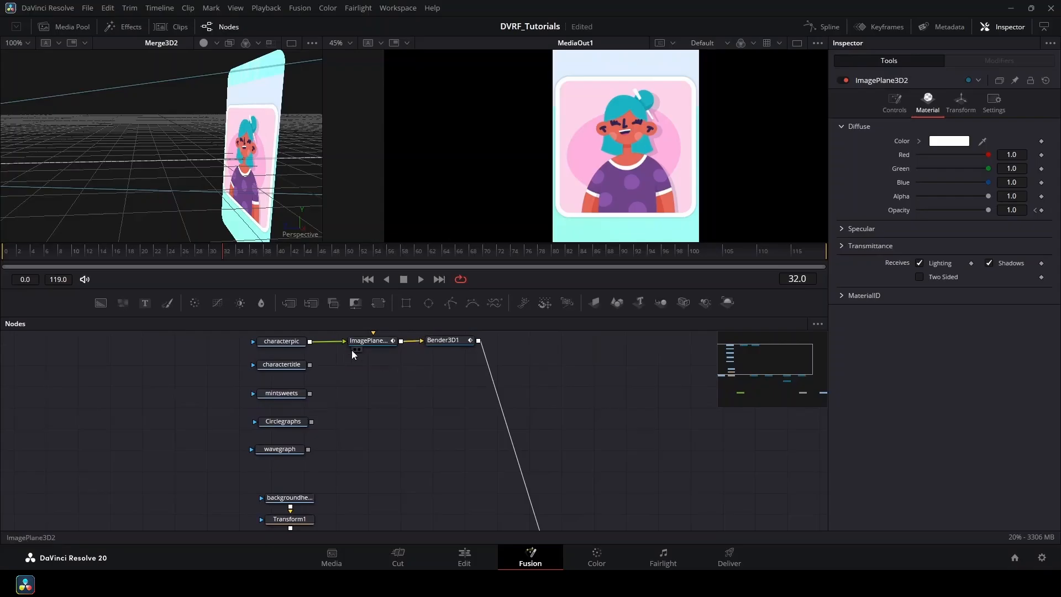
{"action": "left_click_drag", "start_coordinate": [400, 395], "coordinate": [387, 426]}
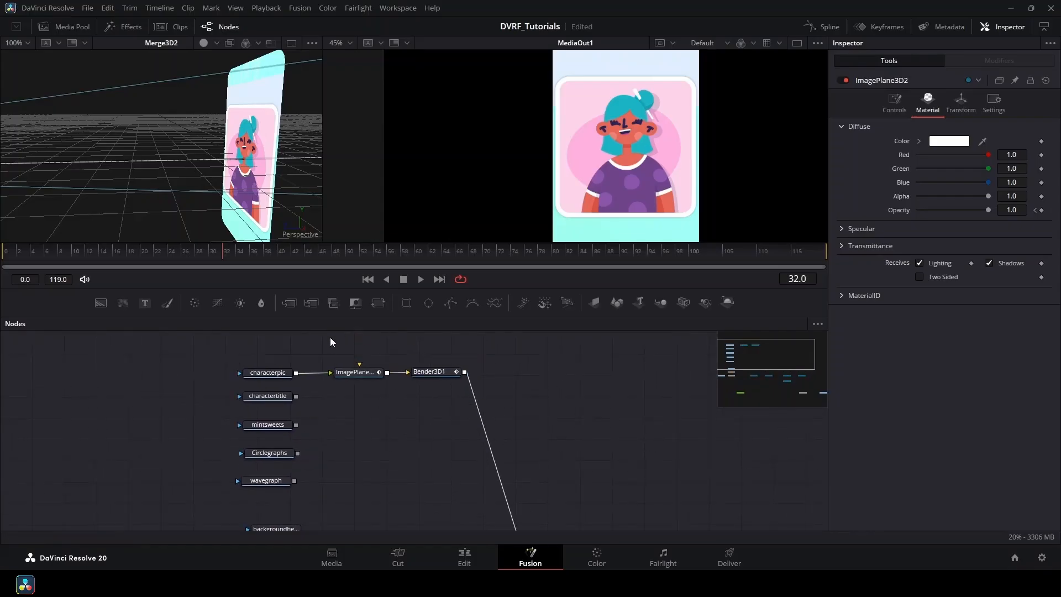
{"action": "left_click_drag", "start_coordinate": [310, 347], "coordinate": [443, 396]}
Paste the first copy of the image plane and bender pair beside the mintsweets loader.
{"action": "scroll", "coordinate": [374, 404], "scroll_direction": "down", "scroll_amount": 1}
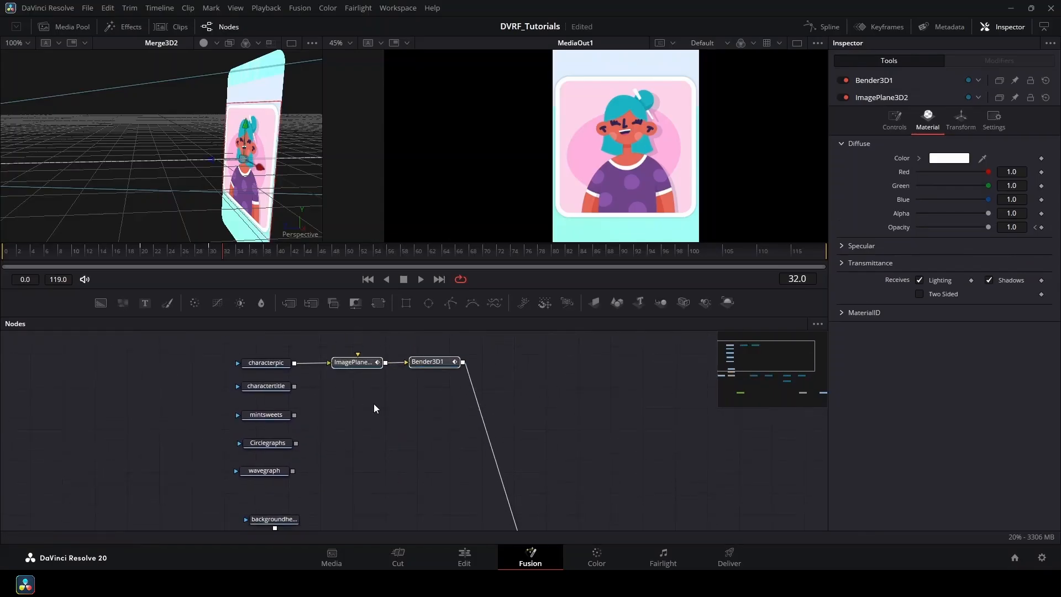
{"action": "left_click", "coordinate": [375, 408]}
{"action": "key", "text": "ctrl+v"}
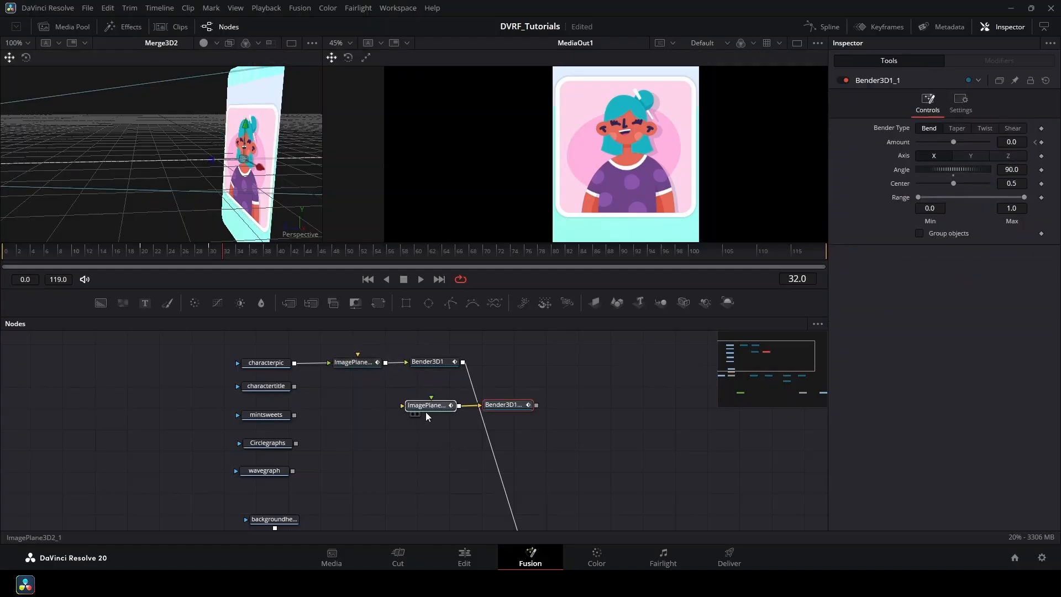
{"action": "left_click_drag", "start_coordinate": [426, 412], "coordinate": [350, 421]}
{"action": "left_click", "coordinate": [346, 444]}
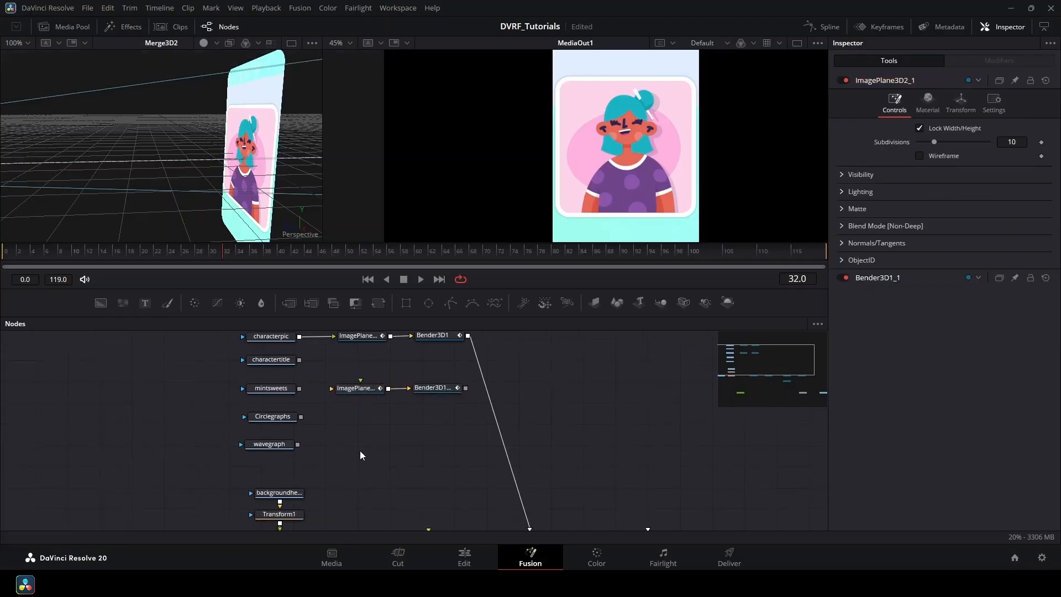
Paste two more copies of the pair beside Circlegraphs and wavegraph.
{"action": "key", "text": "ctrl+v"}
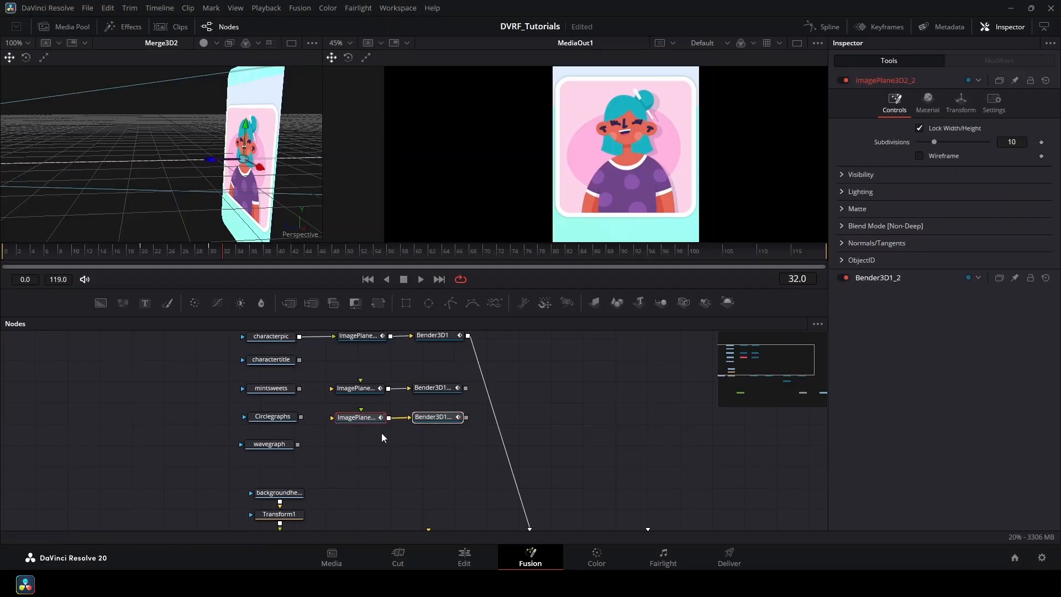
{"action": "scroll", "coordinate": [381, 432], "scroll_direction": "down", "scroll_amount": 1}
{"action": "key", "text": "ctrl+v"}
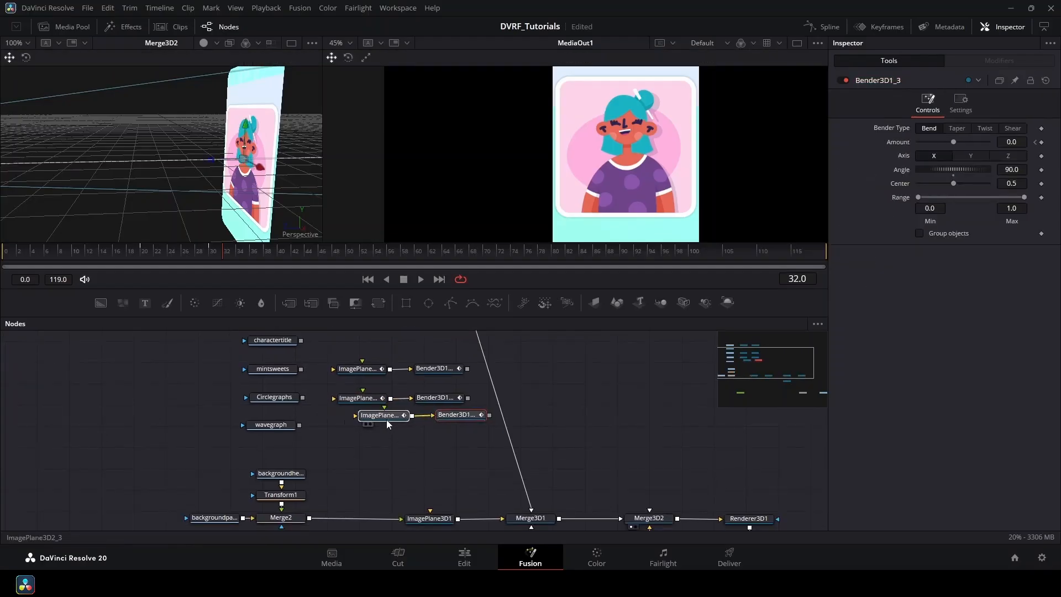
{"action": "left_click_drag", "start_coordinate": [386, 420], "coordinate": [369, 423]}
{"action": "scroll", "coordinate": [357, 470], "scroll_direction": "up", "scroll_amount": 2}
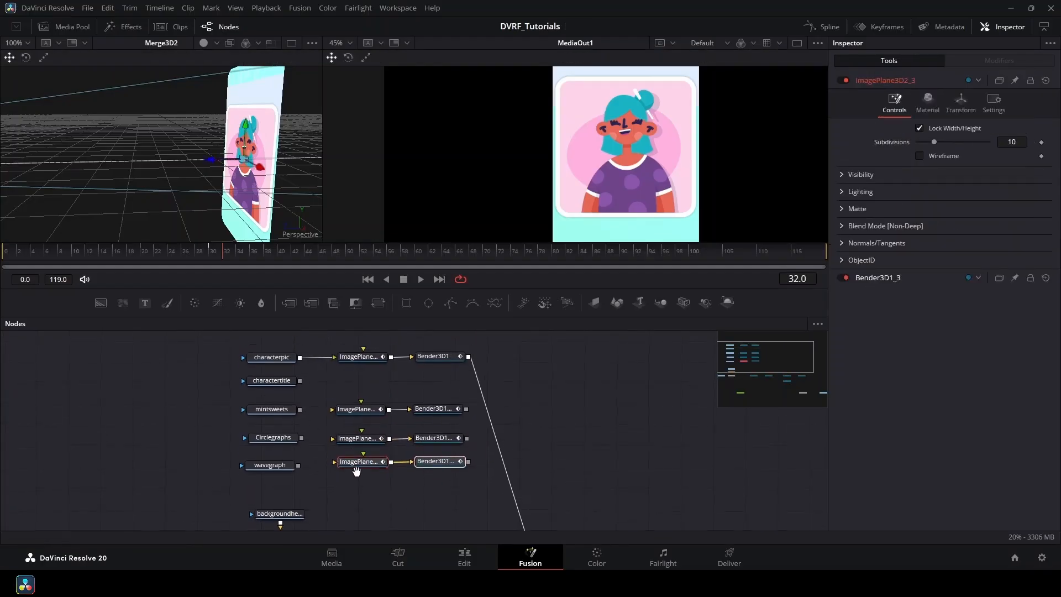
{"action": "scroll", "coordinate": [313, 415], "scroll_direction": "down", "scroll_amount": 1}
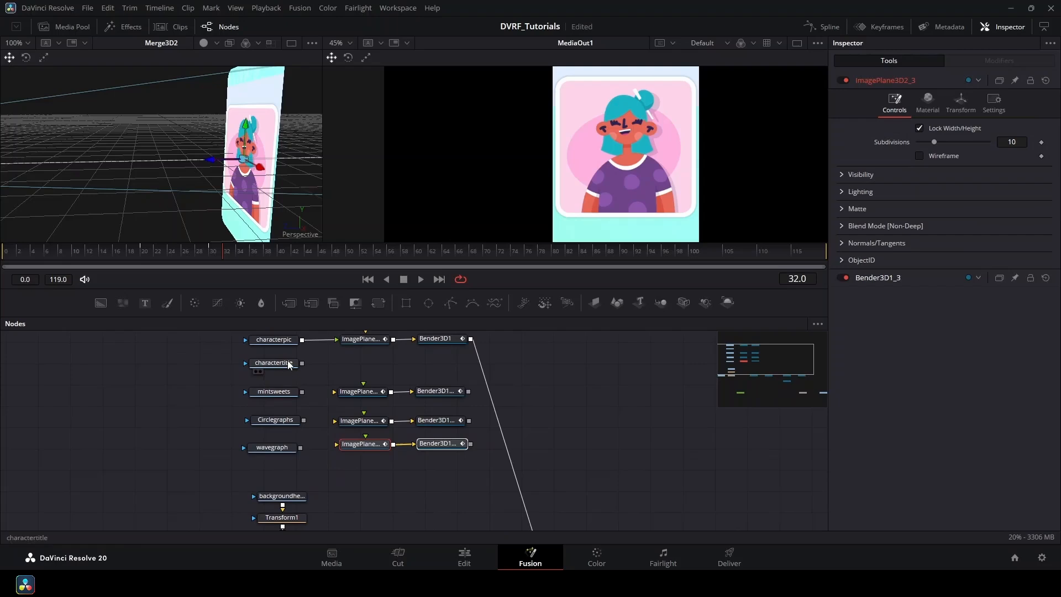
Connect the mintsweets loader to its copied image plane.
{"action": "left_click", "coordinate": [288, 365]}
{"action": "scroll", "coordinate": [351, 418], "scroll_direction": "up", "scroll_amount": 2}
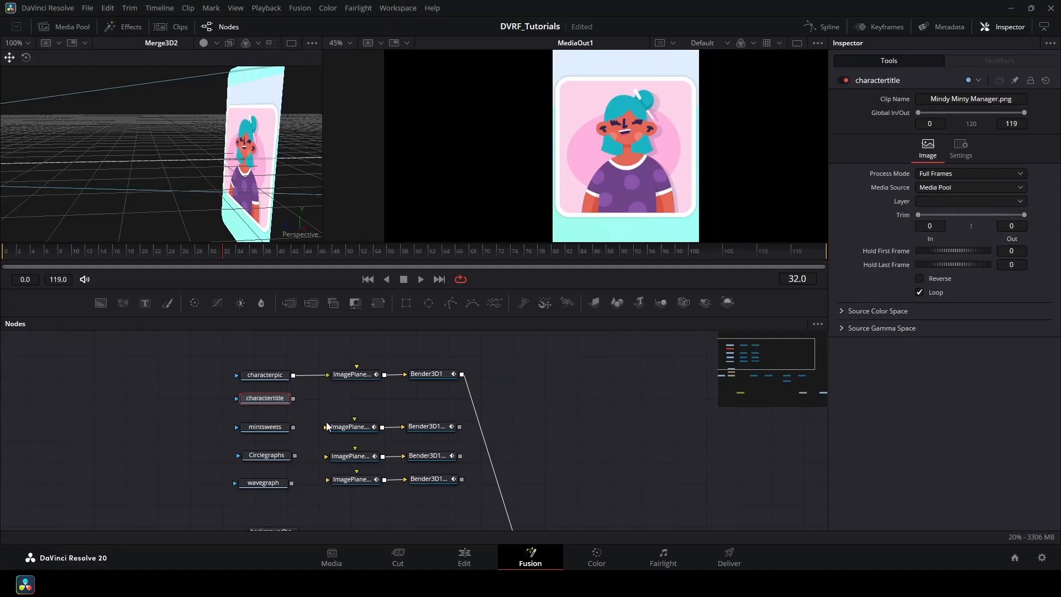
{"action": "left_click_drag", "start_coordinate": [294, 427], "coordinate": [330, 435]}
Wire the copied Bender outputs, including Circlegraphs and wavegraph, into Merge3D1's inputs.
{"action": "scroll", "coordinate": [327, 470], "scroll_direction": "down", "scroll_amount": 3}
{"action": "scroll", "coordinate": [326, 429], "scroll_direction": "right", "scroll_amount": 5}
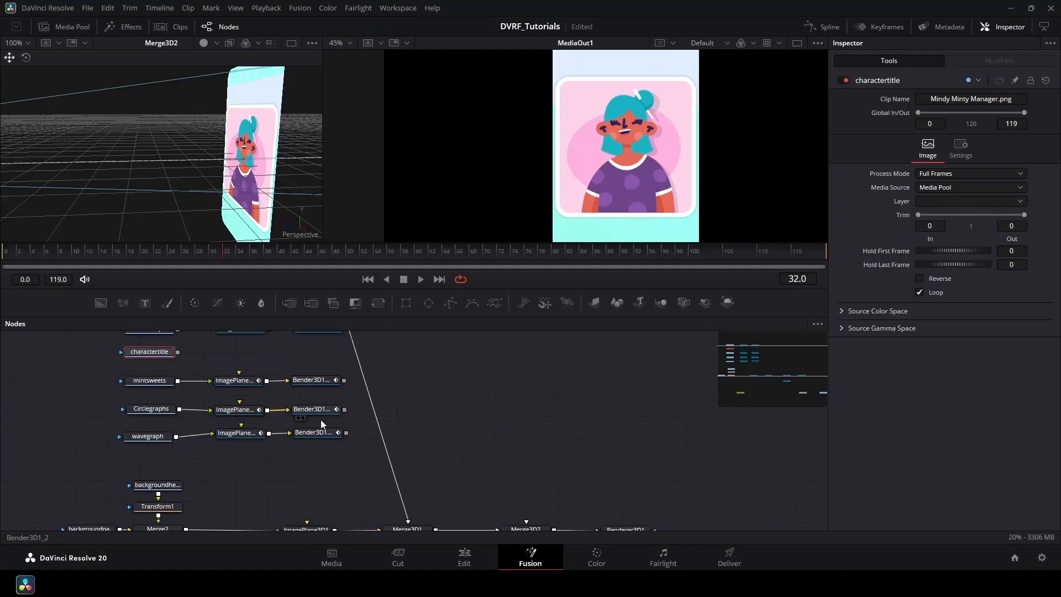
{"action": "left_click_drag", "start_coordinate": [341, 381], "coordinate": [402, 498]}
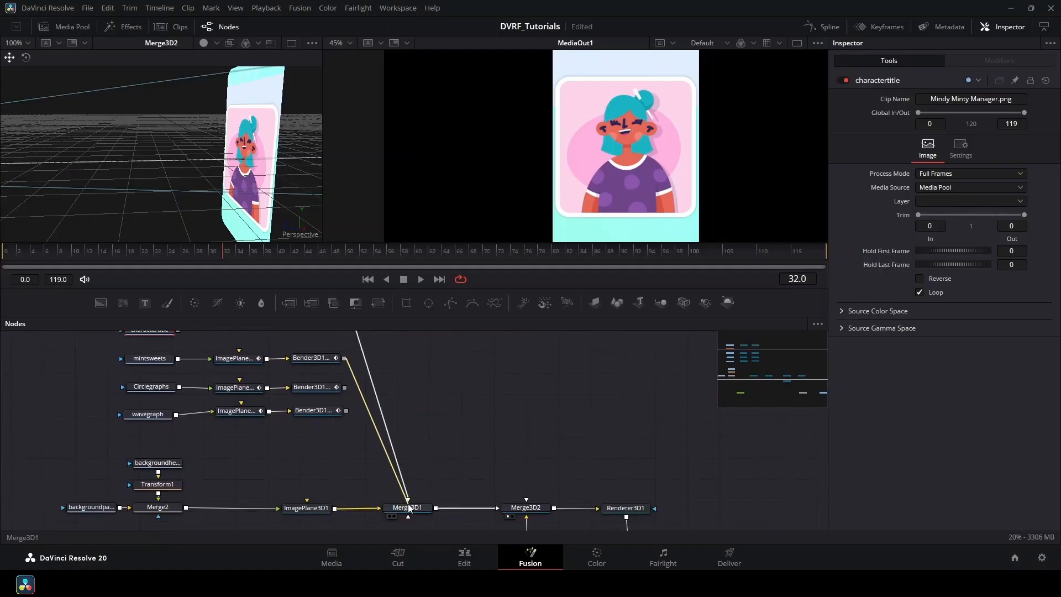
{"action": "left_click_drag", "start_coordinate": [345, 387], "coordinate": [393, 508]}
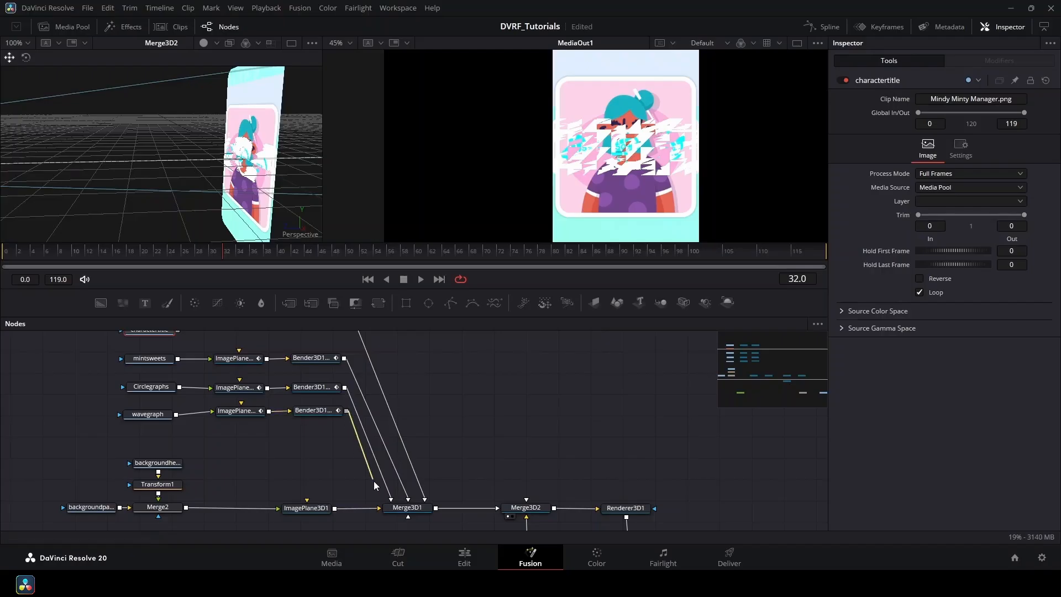
{"action": "left_click_drag", "start_coordinate": [347, 411], "coordinate": [389, 509]}
{"action": "left_click_drag", "start_coordinate": [412, 423], "coordinate": [446, 447]}
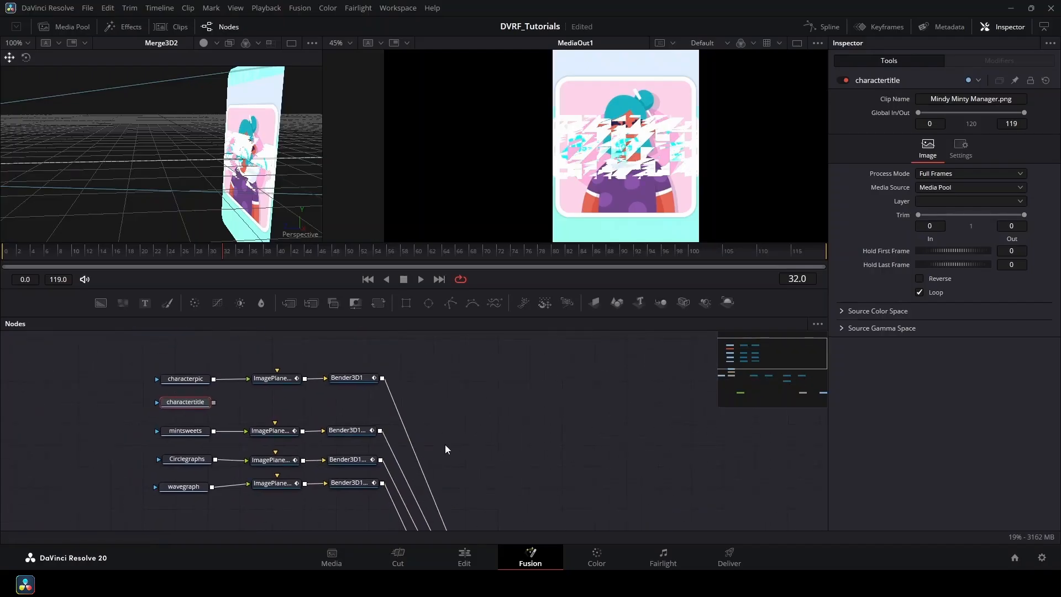
Scale the characterpic image plane to 0.35 and move it to the card's upper left.
{"action": "left_click", "coordinate": [281, 382]}
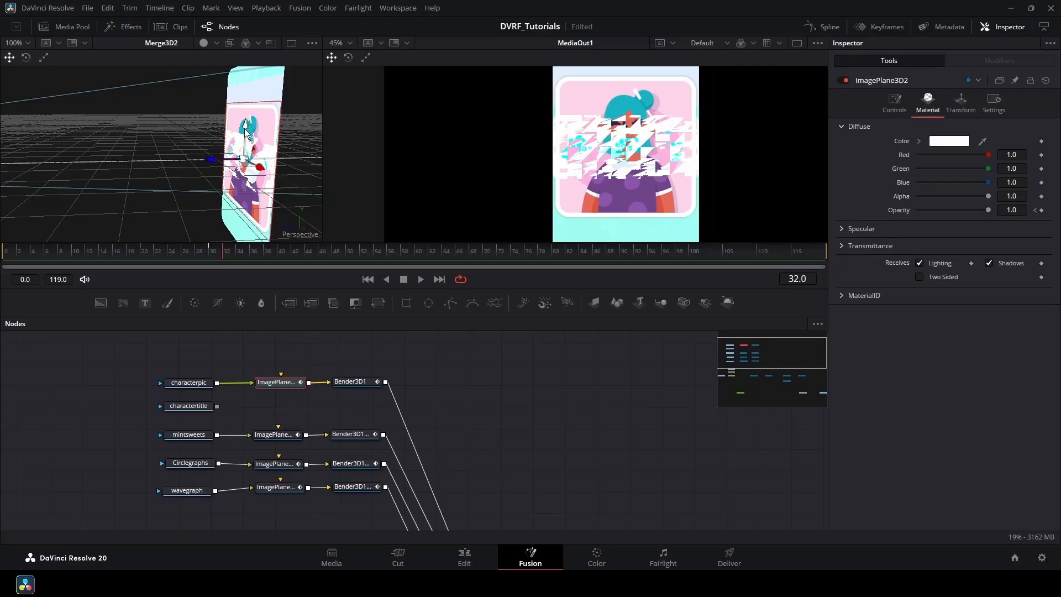
{"action": "left_click_drag", "start_coordinate": [245, 129], "coordinate": [247, 93]}
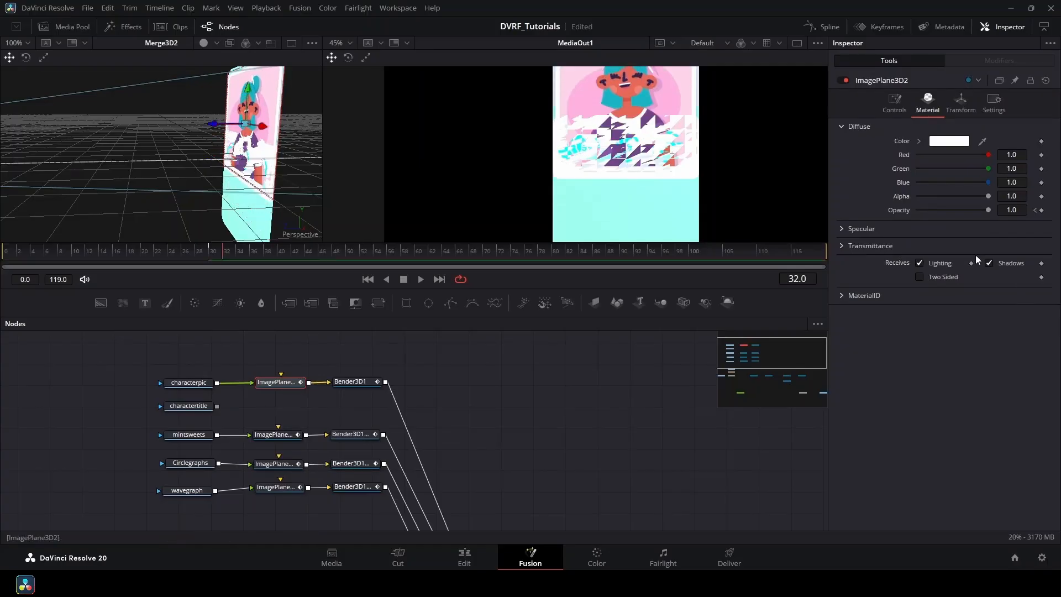
{"action": "left_click", "coordinate": [959, 100]}
{"action": "left_click_drag", "start_coordinate": [939, 309], "coordinate": [871, 329]}
{"action": "double_click", "coordinate": [1016, 307]}
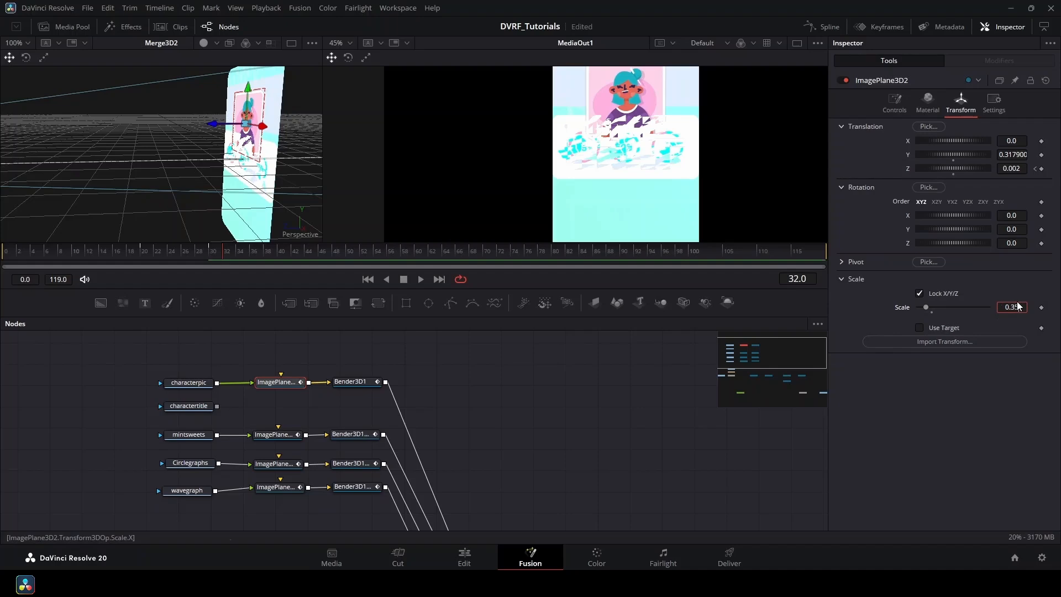
{"action": "type", "text": "0.35"}
{"action": "key", "text": "Return"}
{"action": "left_click_drag", "start_coordinate": [252, 130], "coordinate": [252, 110]}
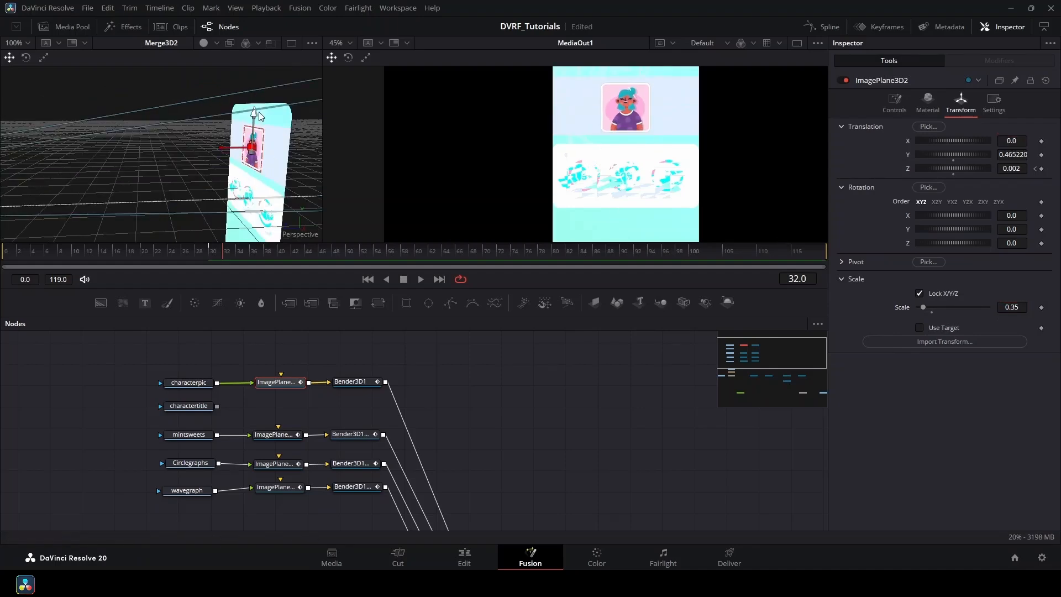
{"action": "left_click_drag", "start_coordinate": [267, 154], "coordinate": [257, 152]}
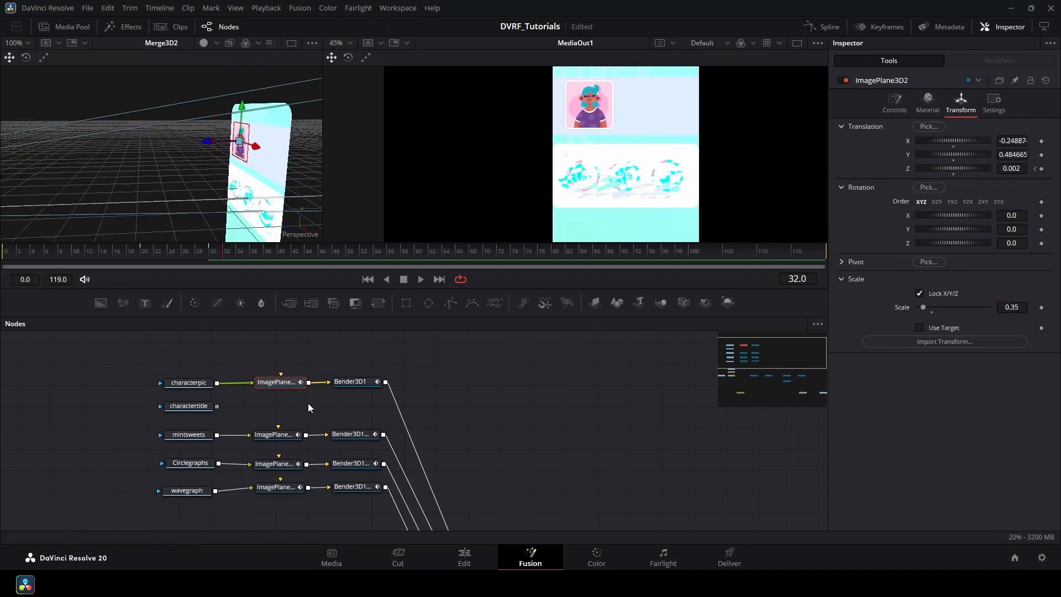
Set the mintsweets, Circlegraphs and wavegraph image planes' scale to 0.85.
{"action": "left_click", "coordinate": [274, 435]}
{"action": "double_click", "coordinate": [1011, 308]}
{"action": "type", "text": "0.85"}
{"action": "key", "text": "Return"}
{"action": "left_click", "coordinate": [274, 465]}
{"action": "double_click", "coordinate": [1009, 307]}
{"action": "type", "text": "0.85"}
{"action": "key", "text": "Tab"}
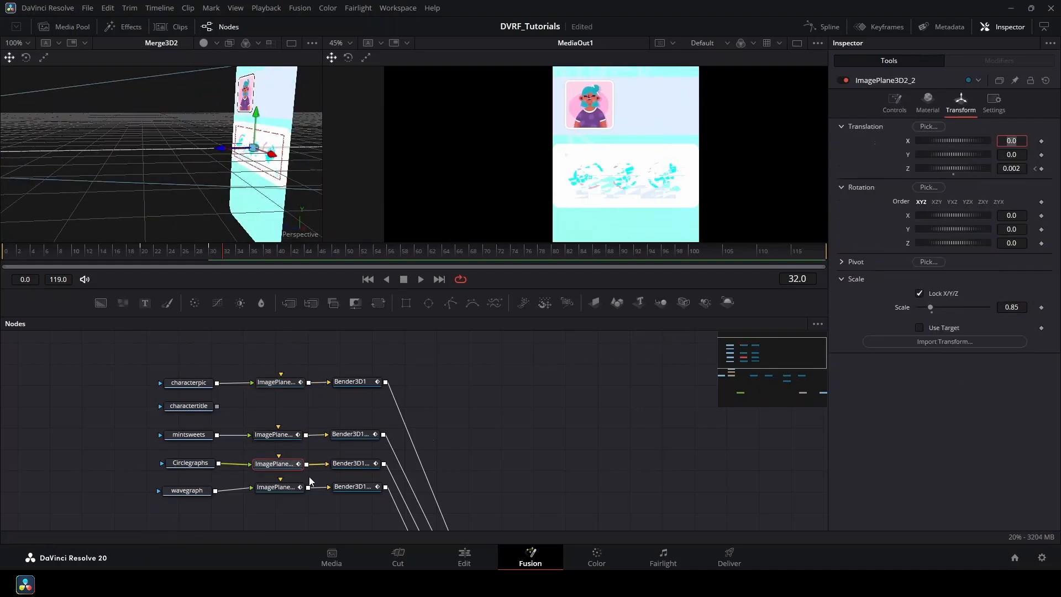
{"action": "left_click", "coordinate": [280, 487]}
{"action": "double_click", "coordinate": [1011, 307]}
{"action": "type", "text": "0.85"}
{"action": "key", "text": "Tab"}
Stack the mintsweets, Circlegraphs and wavegraph panels vertically below the character picture.
{"action": "left_click_drag", "start_coordinate": [256, 114], "coordinate": [250, 141]}
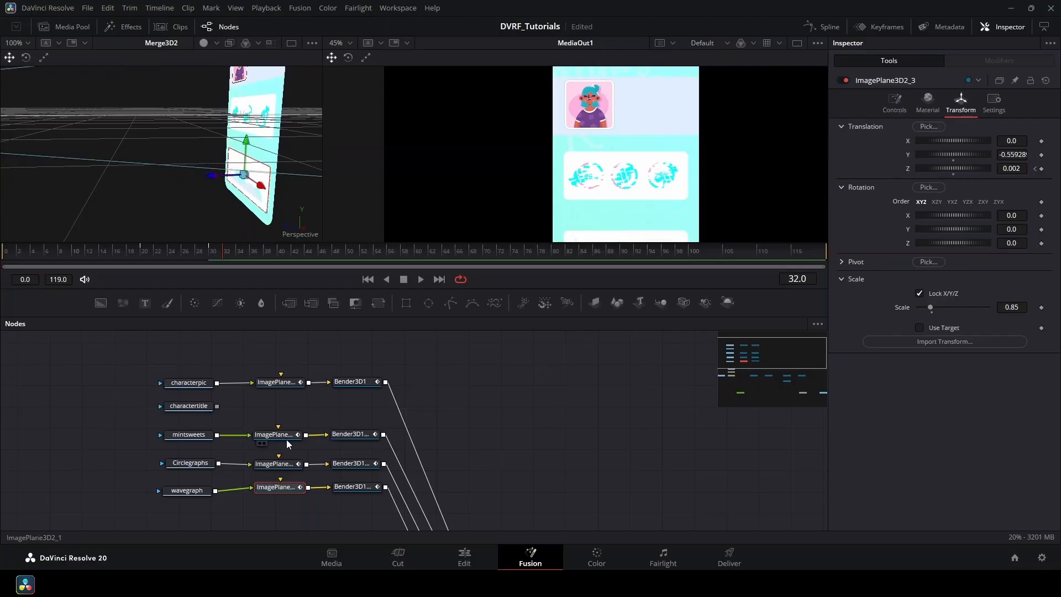
{"action": "left_click", "coordinate": [281, 435]}
{"action": "mouse_move", "coordinate": [250, 83]}
{"action": "left_mouse_down"}
{"action": "mouse_move", "coordinate": [250, 71]}
{"action": "mouse_move", "coordinate": [249, 102]}
{"action": "left_mouse_up"}
{"action": "left_click", "coordinate": [277, 464]}
{"action": "left_click_drag", "start_coordinate": [542, 190], "coordinate": [536, 111]}
{"action": "left_click", "coordinate": [277, 487]}
{"action": "left_click_drag", "start_coordinate": [249, 145], "coordinate": [249, 151]}
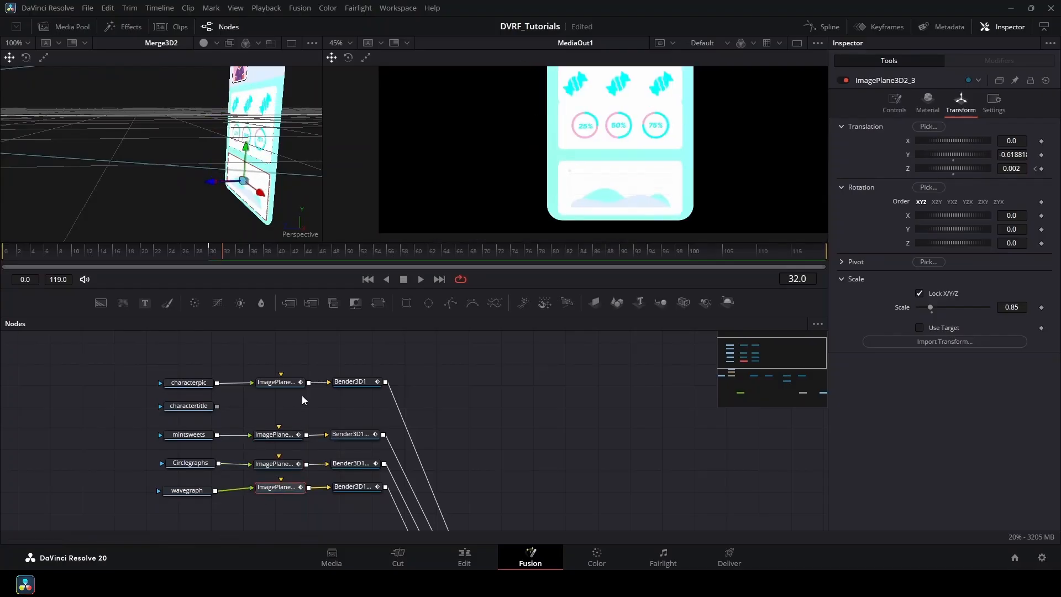
{"action": "left_click", "coordinate": [278, 465]}
{"action": "left_click_drag", "start_coordinate": [249, 101], "coordinate": [249, 107]}
{"action": "left_click_drag", "start_coordinate": [528, 113], "coordinate": [529, 154]}
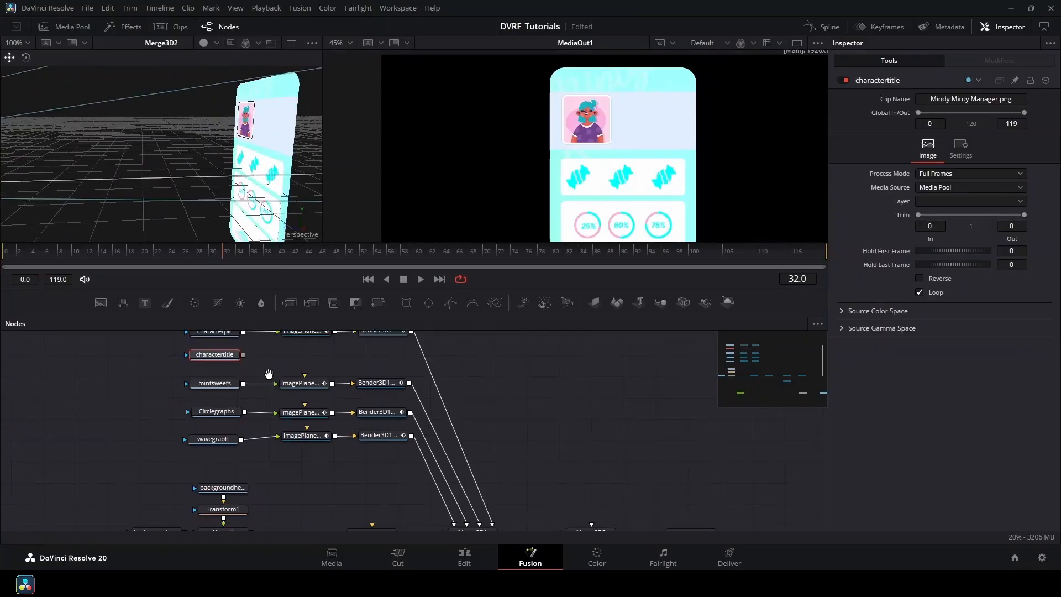
{"action": "left_click_drag", "start_coordinate": [269, 374], "coordinate": [310, 396]}
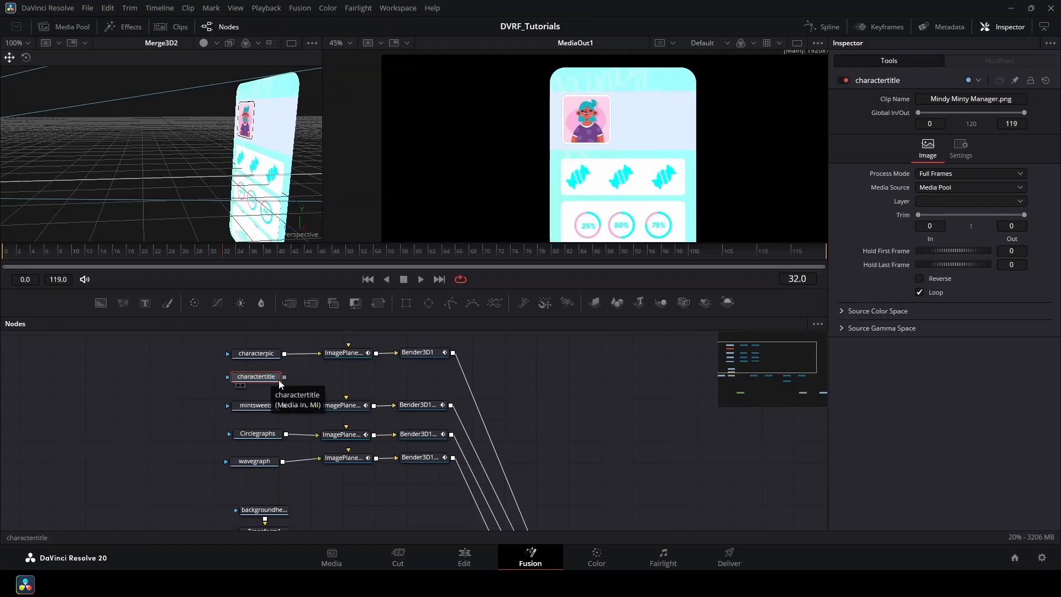
Merge charactertitle onto the background chain as Merge3, with a Transform2 moving it up and right.
{"action": "left_click_drag", "start_coordinate": [323, 470], "coordinate": [326, 439]}
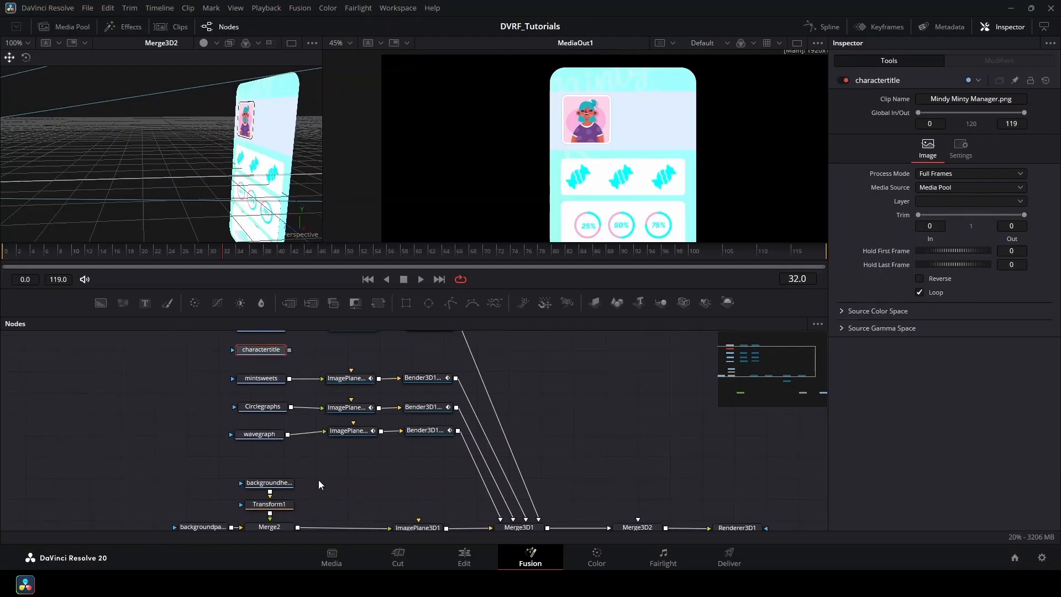
{"action": "left_click_drag", "start_coordinate": [184, 408], "coordinate": [280, 466]}
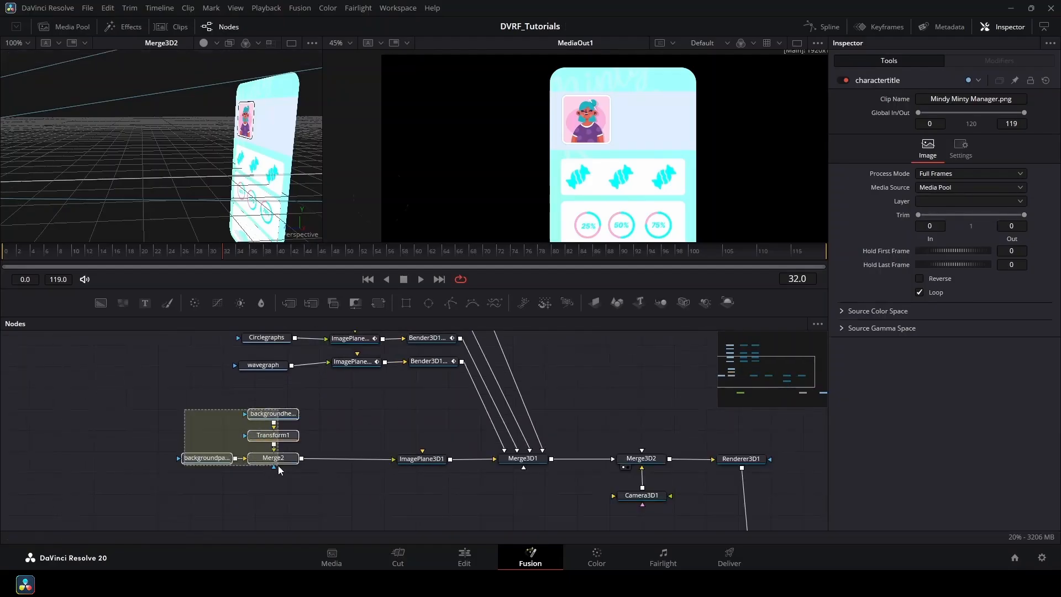
{"action": "left_click_drag", "start_coordinate": [274, 459], "coordinate": [225, 456]}
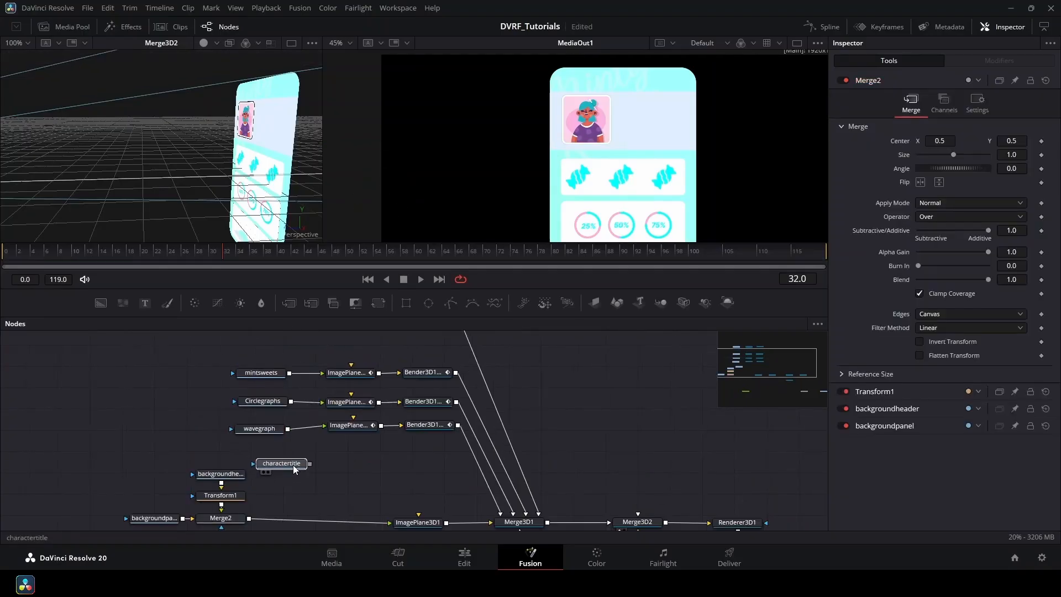
{"action": "left_click", "coordinate": [286, 451]}
{"action": "left_click_drag", "start_coordinate": [287, 460], "coordinate": [290, 504]}
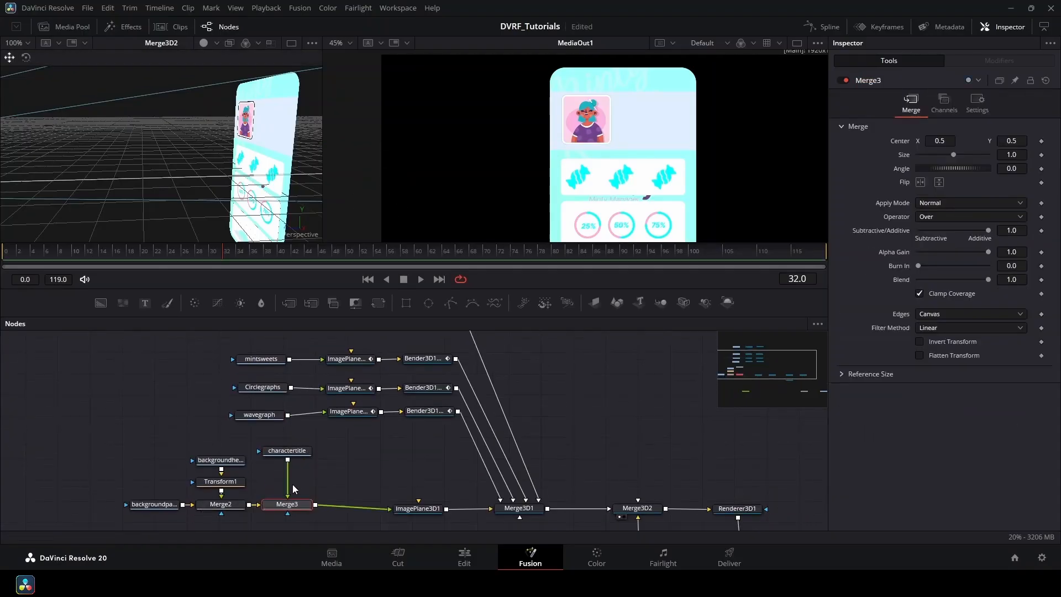
{"action": "left_click", "coordinate": [287, 451]}
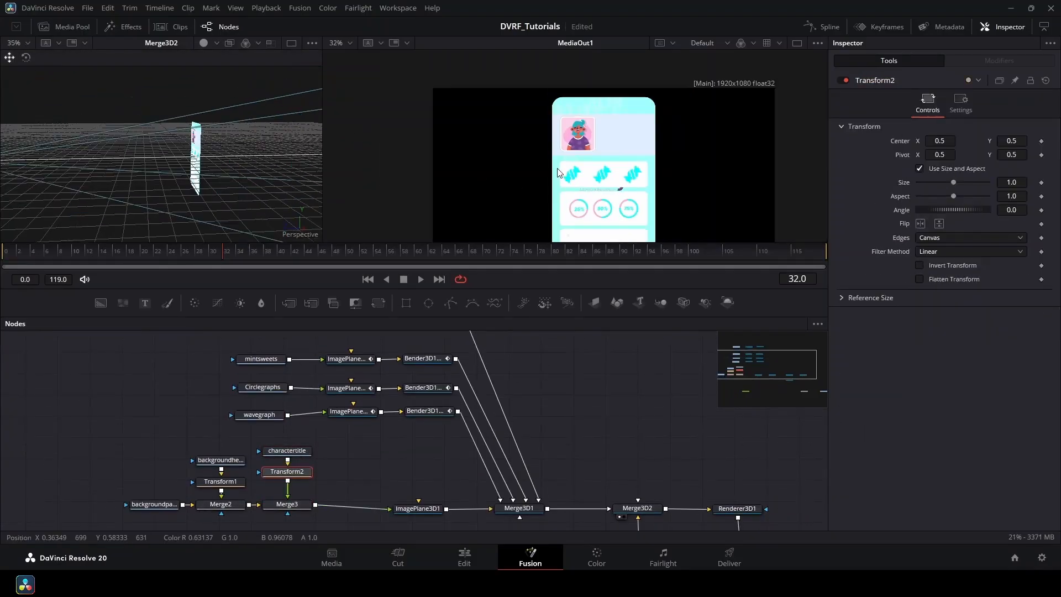
{"action": "left_click_drag", "start_coordinate": [454, 207], "coordinate": [474, 123]}
{"action": "left_click_drag", "start_coordinate": [463, 130], "coordinate": [539, 128]}
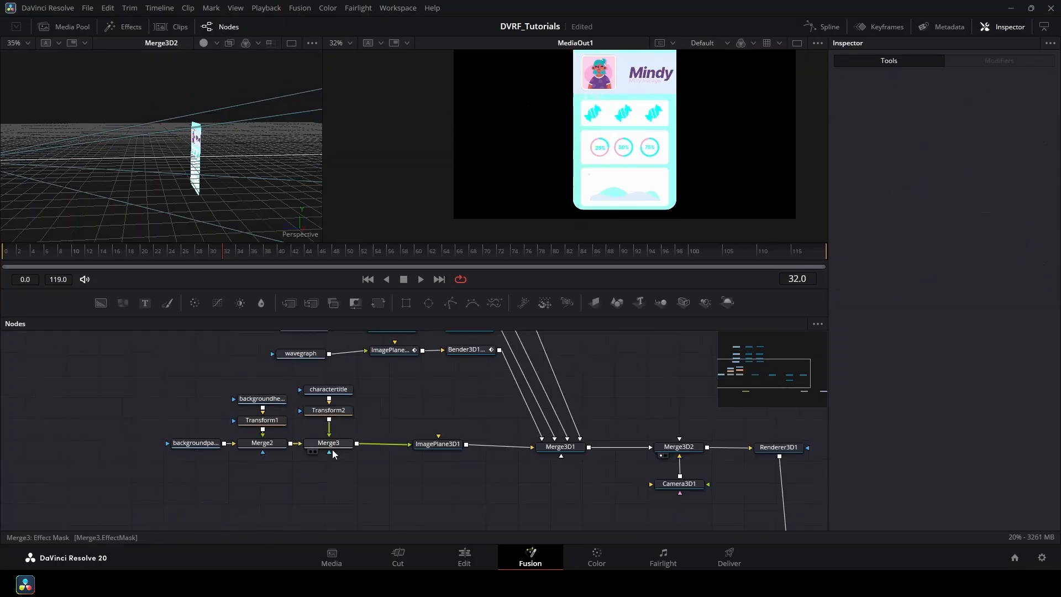
Add a Rectangle1 mask to Merge3 and position it around the title.
{"action": "left_click", "coordinate": [332, 445]}
{"action": "left_click", "coordinate": [406, 302]}
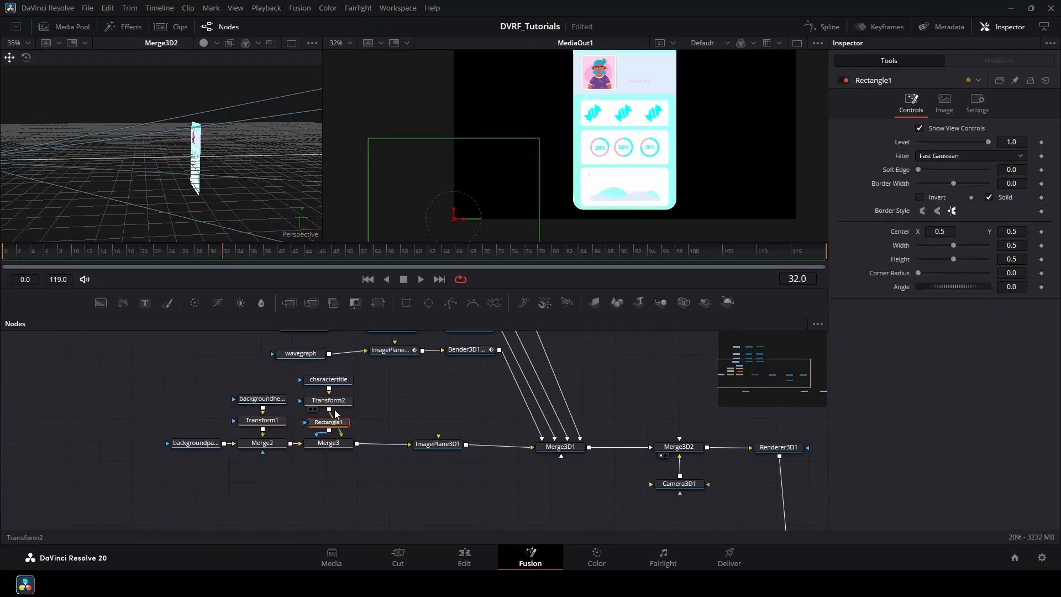
{"action": "left_click_drag", "start_coordinate": [342, 427], "coordinate": [342, 475]}
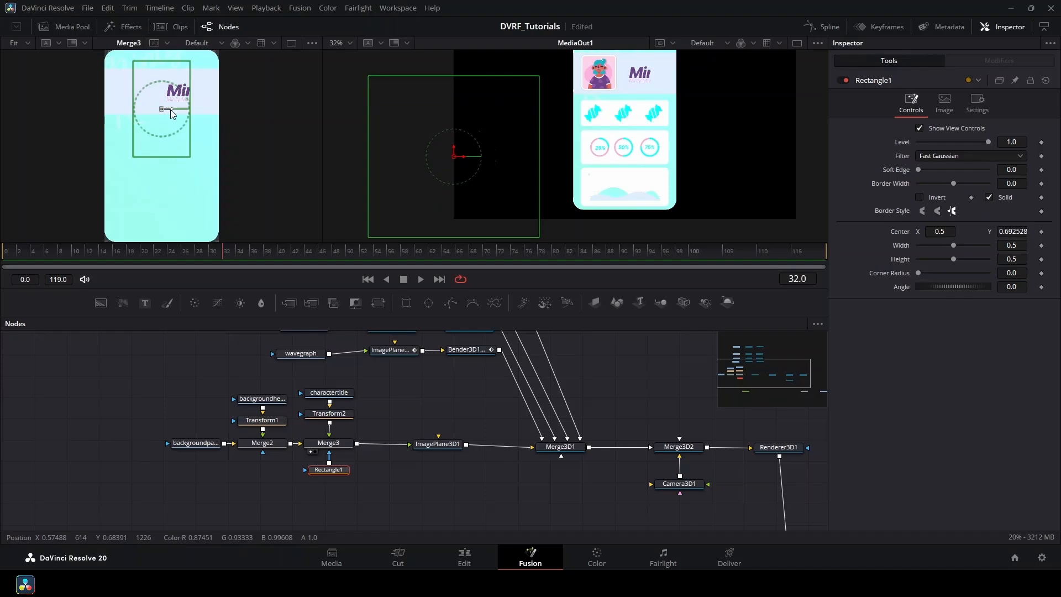
{"action": "left_click_drag", "start_coordinate": [166, 127], "coordinate": [191, 91]}
{"action": "left_click", "coordinate": [328, 414]}
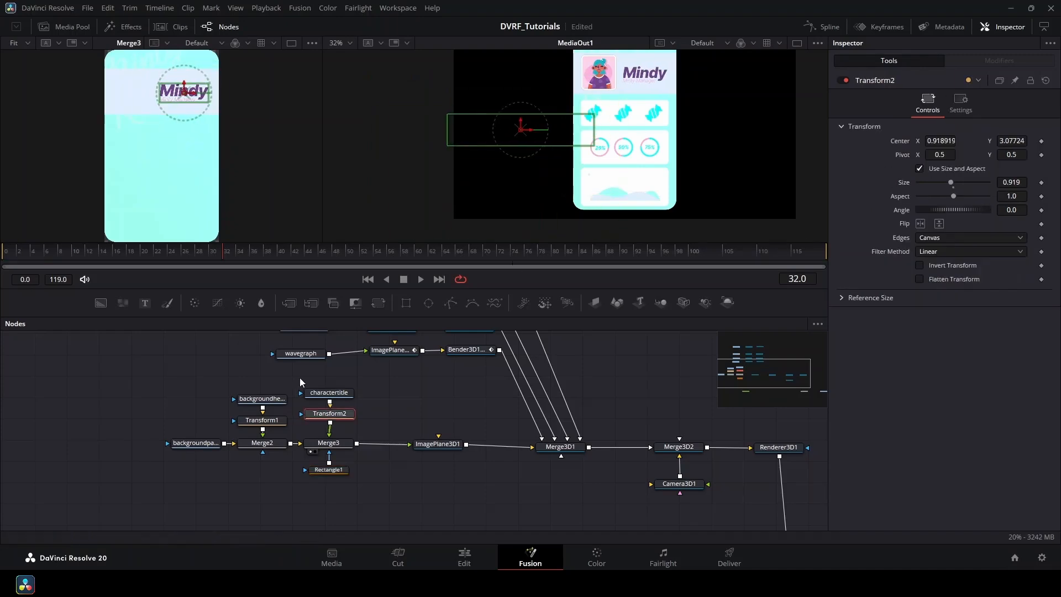
Preview the cards fading in over frames 20 to 26, then return to frame 20.
{"action": "left_click", "coordinate": [335, 470]}
{"action": "scroll", "coordinate": [187, 89], "scroll_direction": "up", "scroll_amount": 4}
{"action": "scroll", "coordinate": [187, 100], "scroll_direction": "up", "scroll_amount": 2}
{"action": "left_click_drag", "start_coordinate": [191, 149], "coordinate": [180, 152]}
{"action": "left_click_drag", "start_coordinate": [154, 252], "coordinate": [144, 301]}
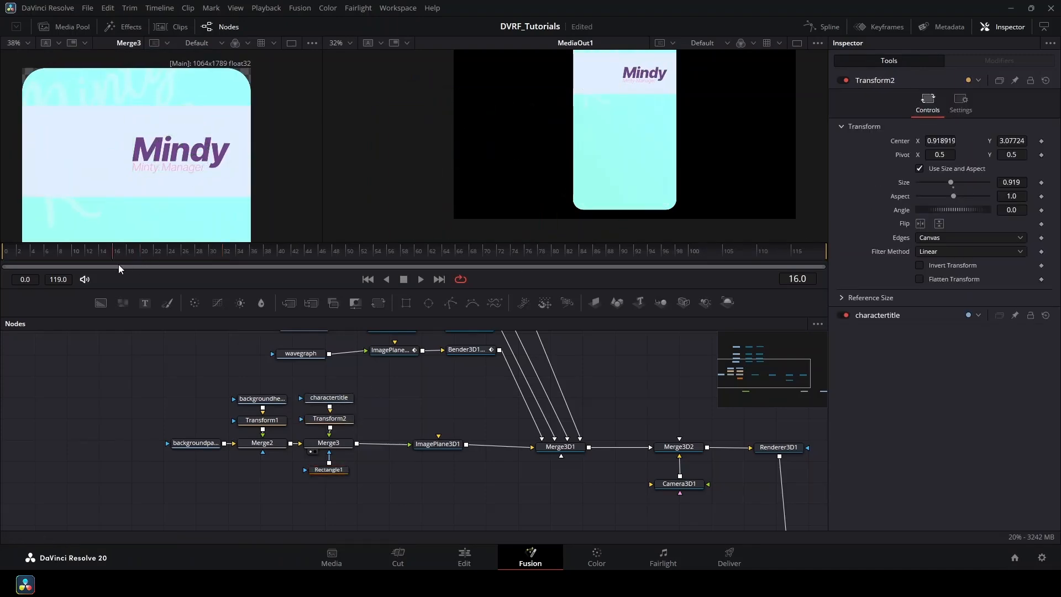
{"action": "scroll", "coordinate": [315, 439], "scroll_direction": "up", "scroll_amount": 5}
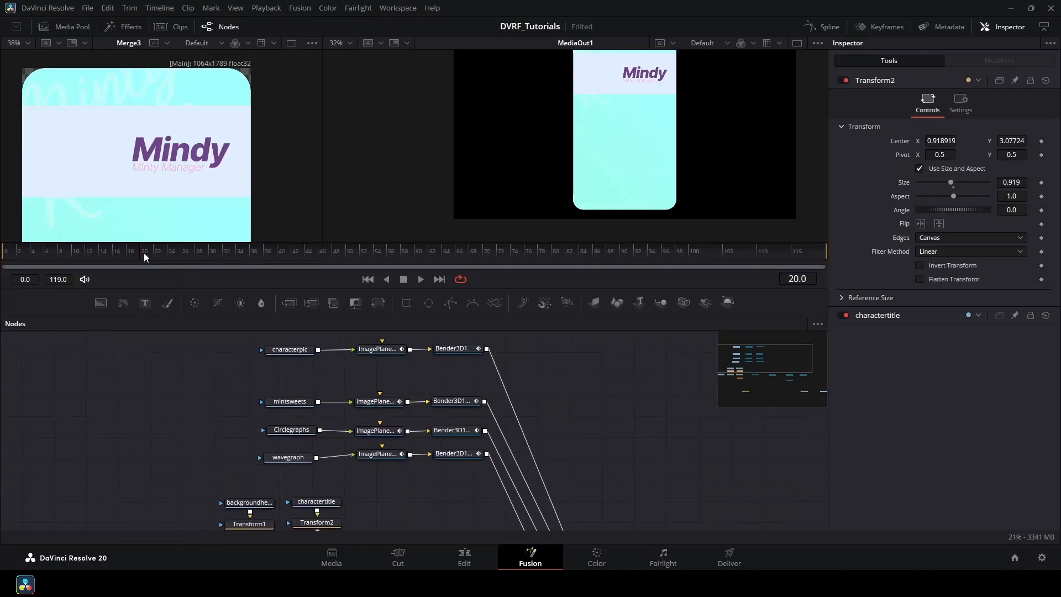
{"action": "left_click_drag", "start_coordinate": [143, 253], "coordinate": [227, 300]}
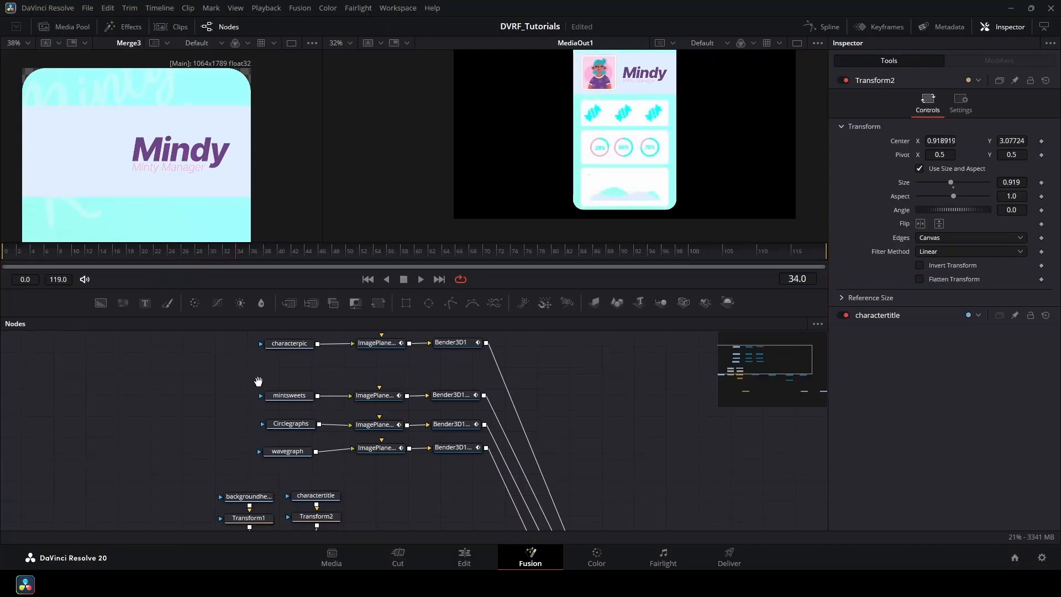
{"action": "scroll", "coordinate": [410, 469], "scroll_direction": "down", "scroll_amount": 3}
{"action": "left_click", "coordinate": [144, 253]}
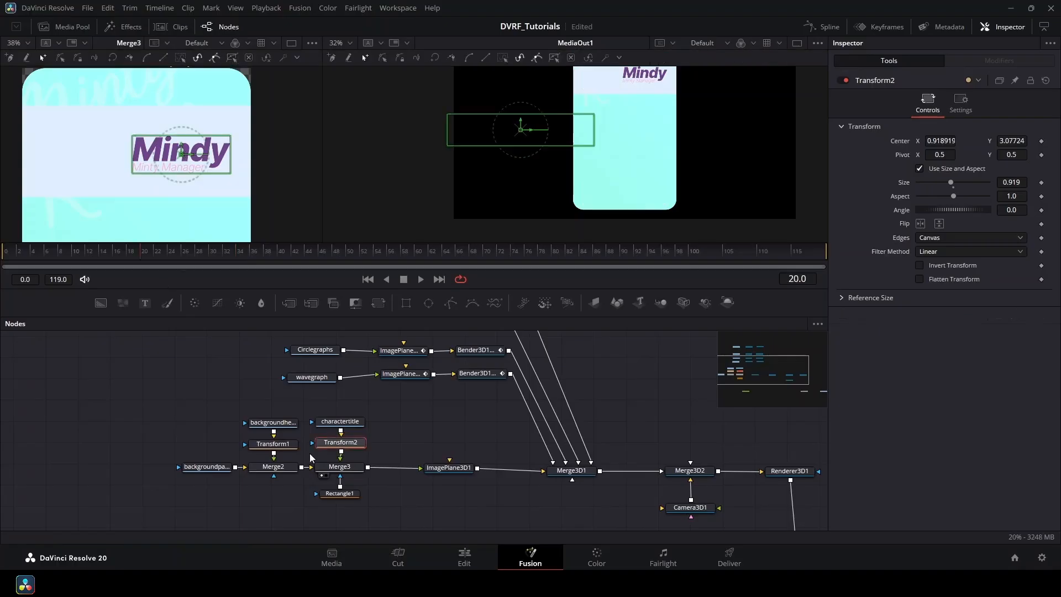
Keyframe Transform1's Center at frame 20 and slide the header off left (X -0.58873) at frame 15.
{"action": "left_click", "coordinate": [273, 444]}
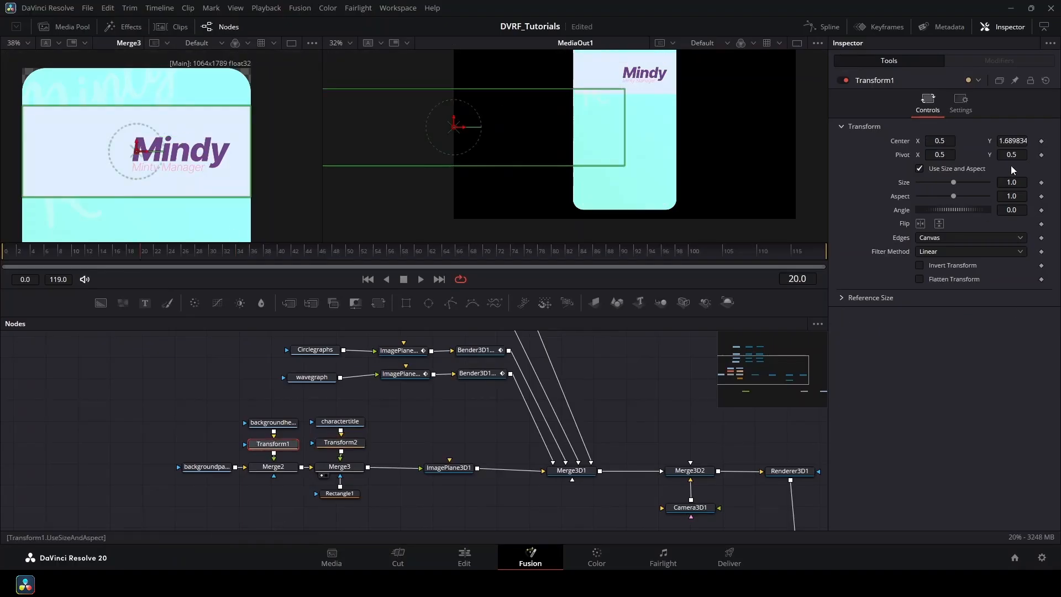
{"action": "left_click", "coordinate": [1042, 141]}
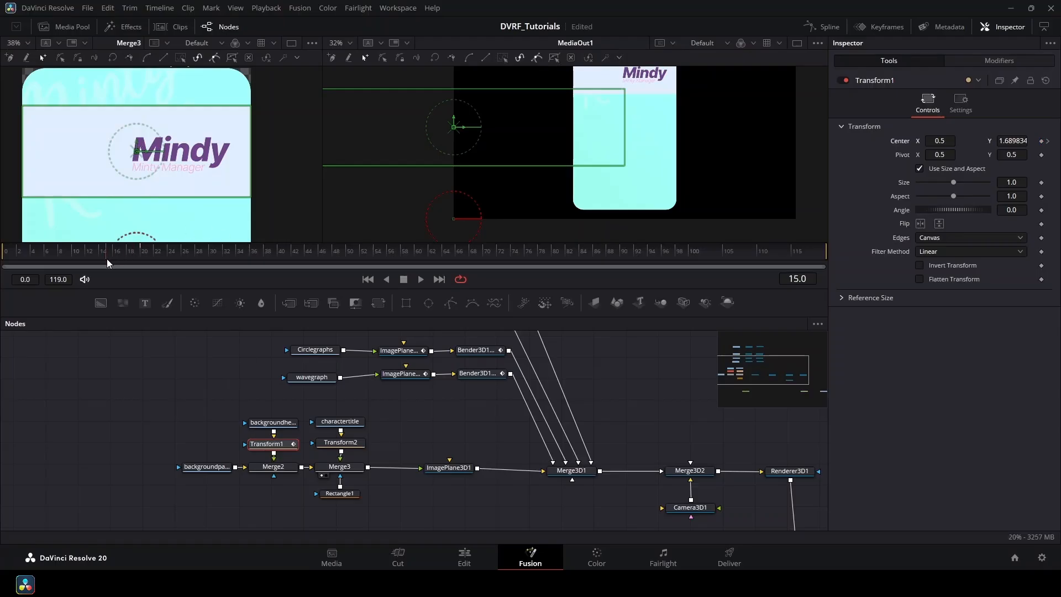
{"action": "left_click_drag", "start_coordinate": [84, 262], "coordinate": [123, 256]}
{"action": "scroll", "coordinate": [95, 262], "scroll_direction": "up", "scroll_amount": 3}
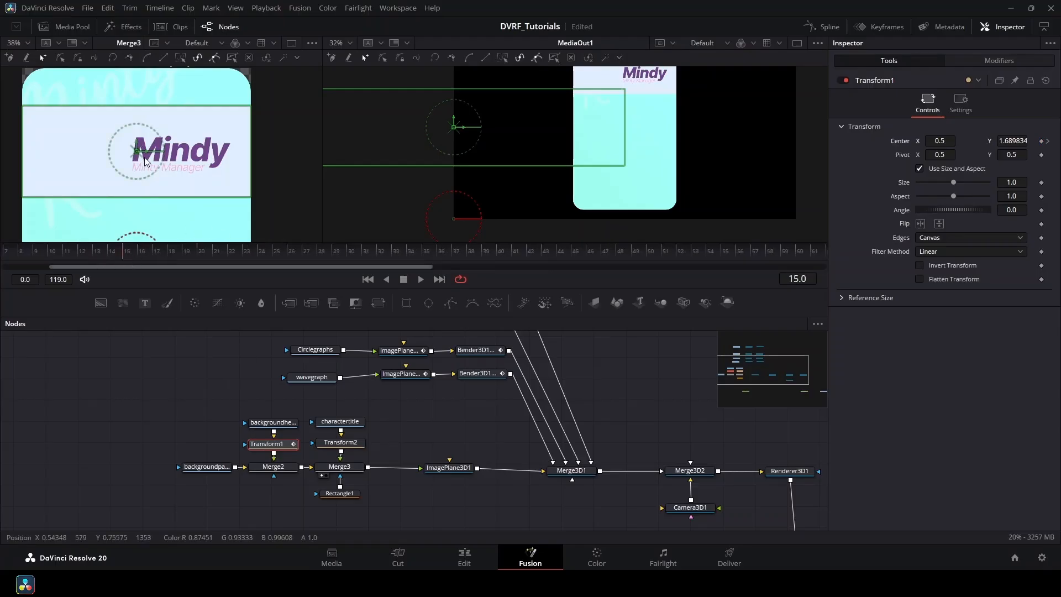
{"action": "scroll", "coordinate": [153, 159], "scroll_direction": "down", "scroll_amount": 2}
{"action": "left_click_drag", "start_coordinate": [155, 159], "coordinate": [58, 167]}
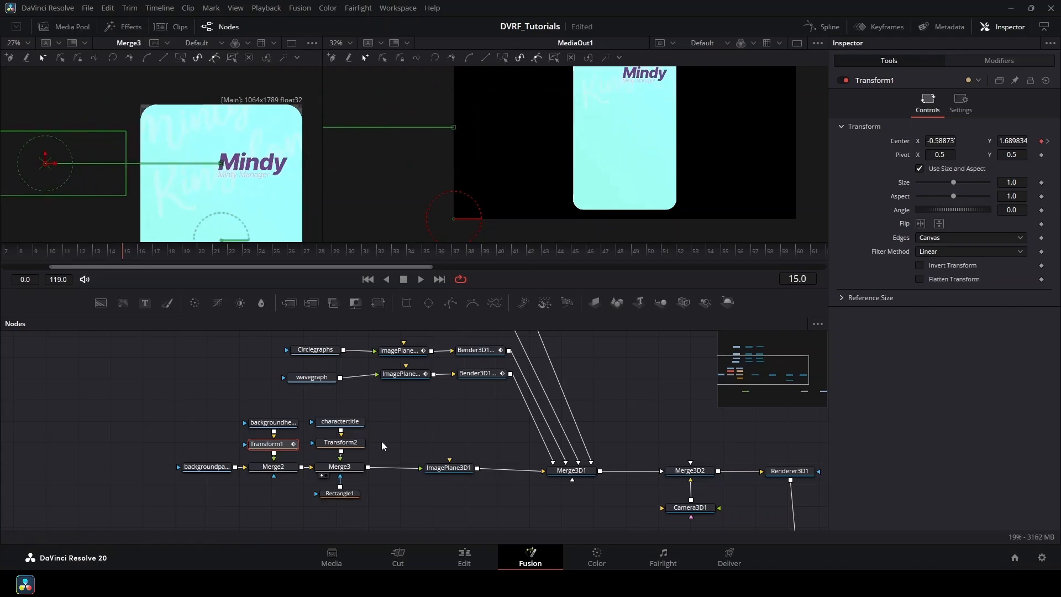
{"action": "left_click", "coordinate": [359, 441]}
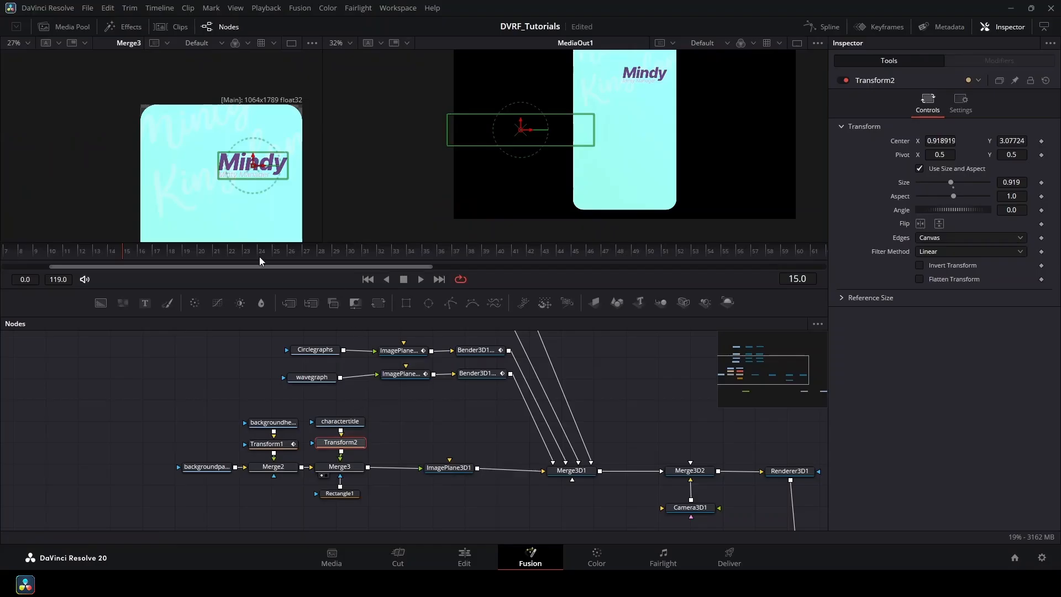
{"action": "left_click_drag", "start_coordinate": [156, 260], "coordinate": [294, 330]}
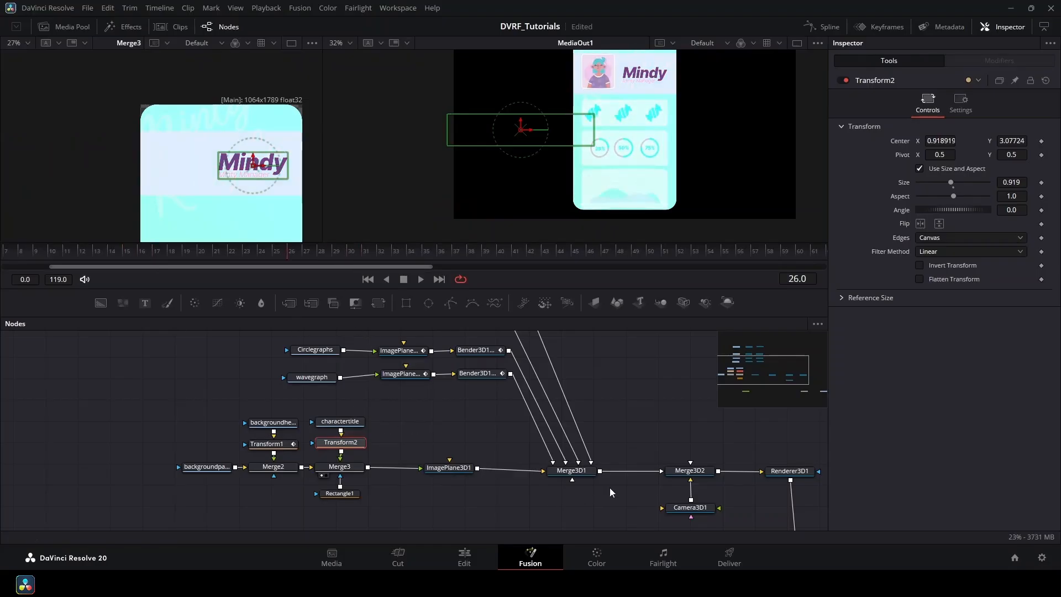
{"action": "left_click_drag", "start_coordinate": [649, 471], "coordinate": [523, 401]}
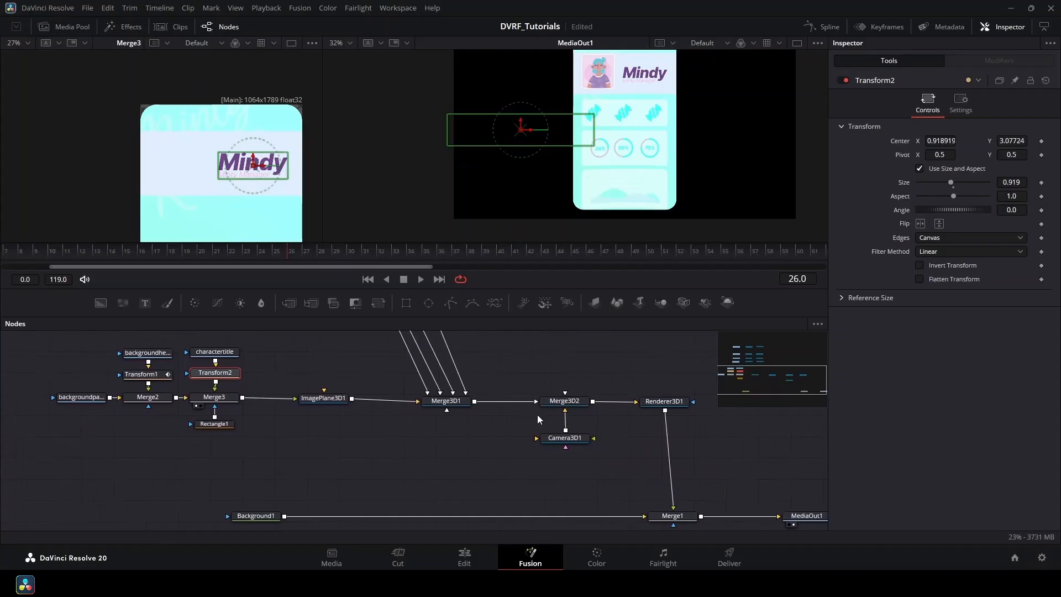
Show Merge3D2 in the left viewer and set Transform2 Center keyframes on frames 25 and 30.
{"action": "left_click", "coordinate": [547, 410]}
{"action": "scroll", "coordinate": [193, 147], "scroll_direction": "up", "scroll_amount": 5}
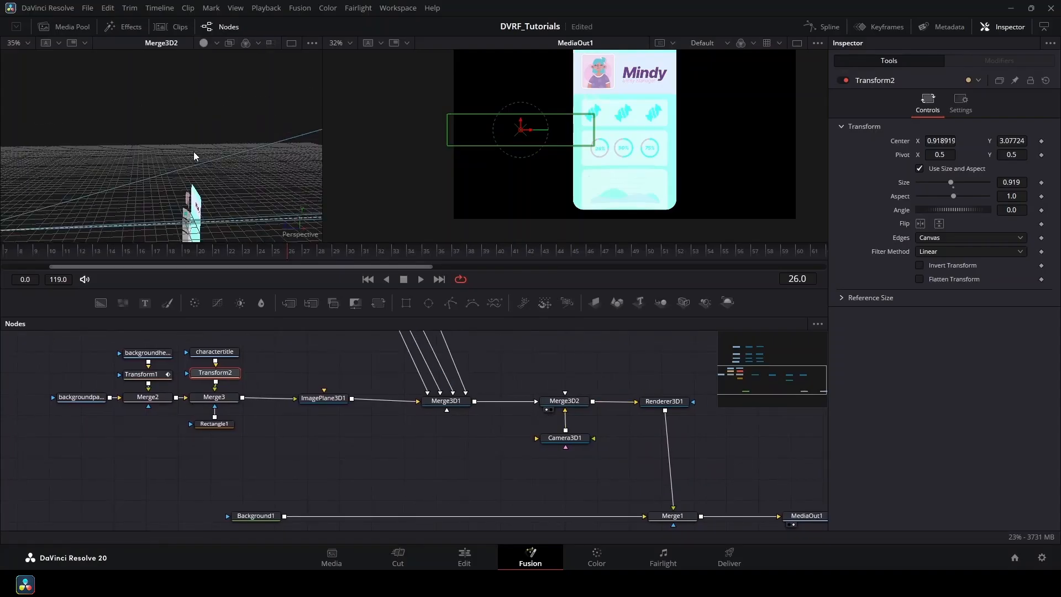
{"action": "scroll", "coordinate": [193, 166], "scroll_direction": "up", "scroll_amount": 4}
{"action": "key", "text": "Left"}
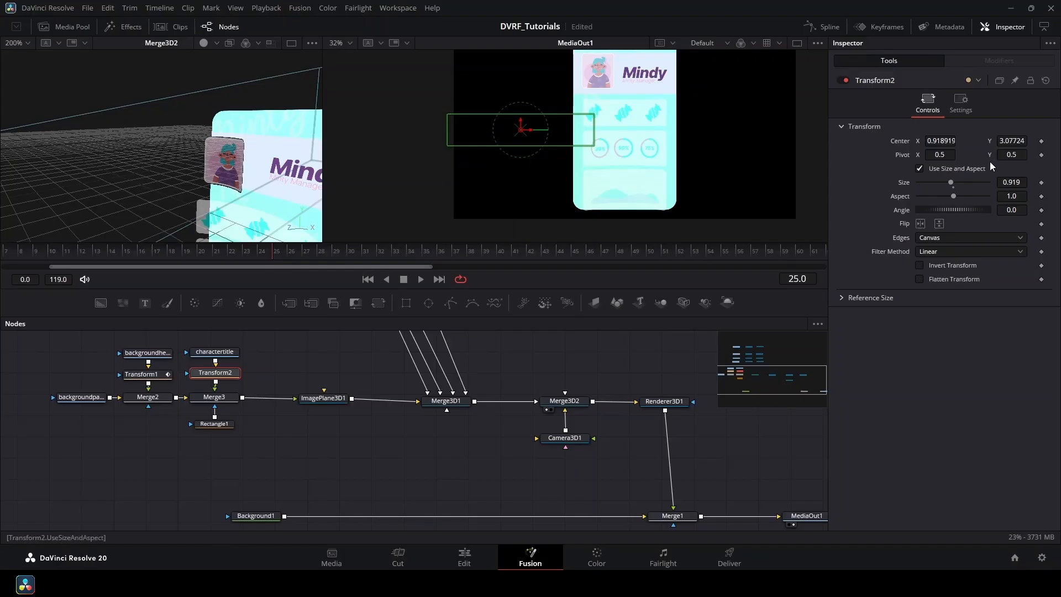
{"action": "left_click", "coordinate": [1042, 142]}
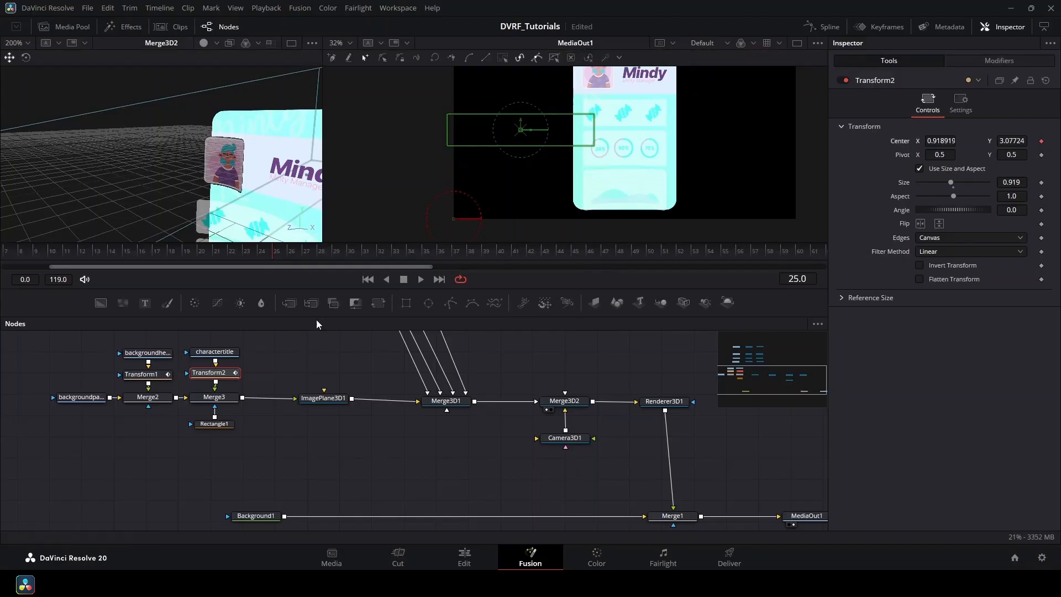
{"action": "left_click_drag", "start_coordinate": [279, 255], "coordinate": [350, 263]}
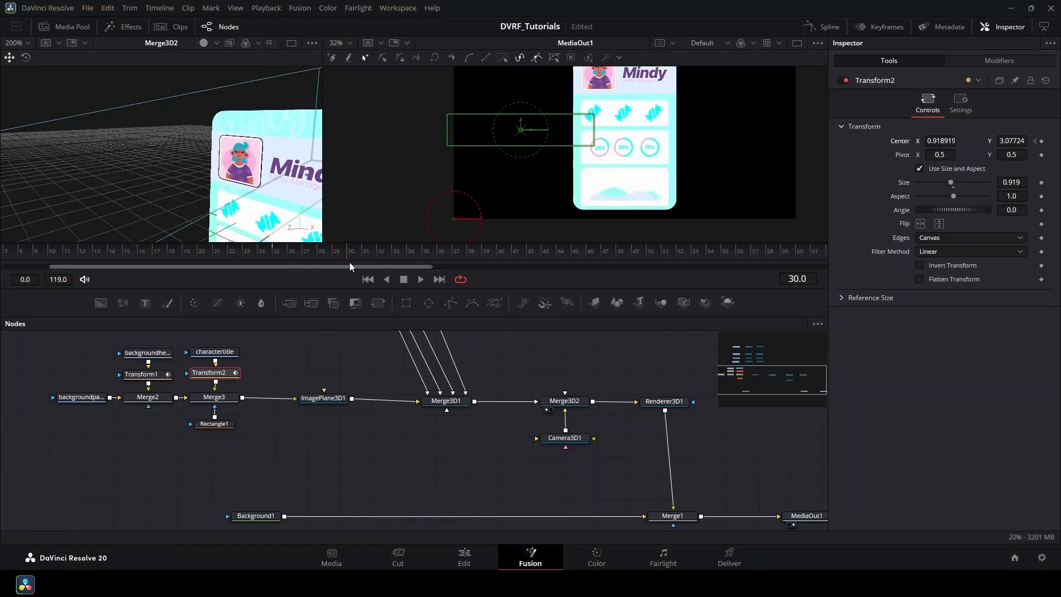
{"action": "left_click", "coordinate": [1042, 142]}
{"action": "left_click_drag", "start_coordinate": [345, 254], "coordinate": [277, 254]}
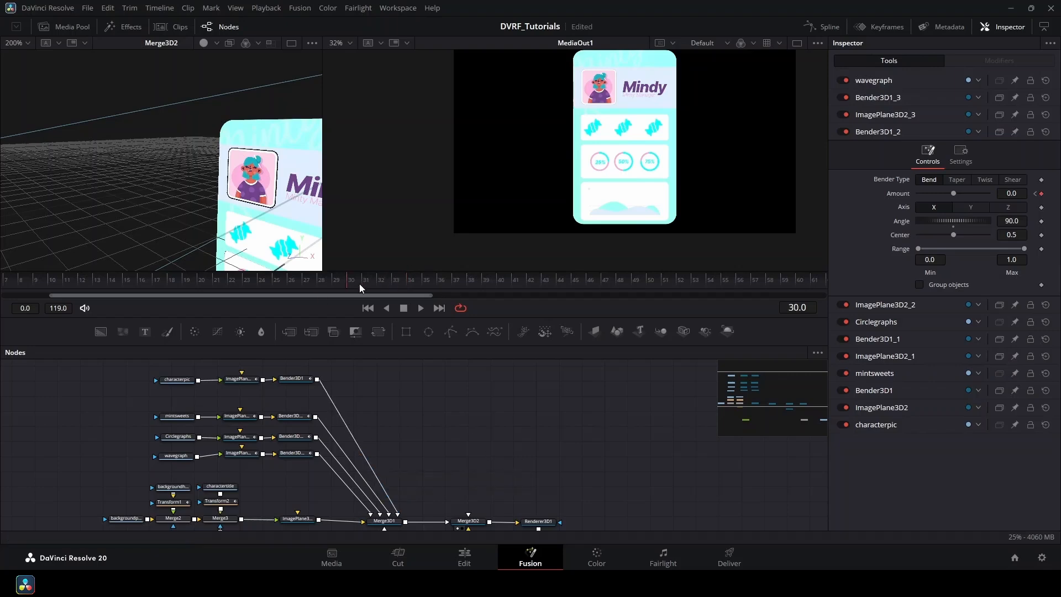
{"action": "left_click_drag", "start_coordinate": [359, 284], "coordinate": [469, 356]}
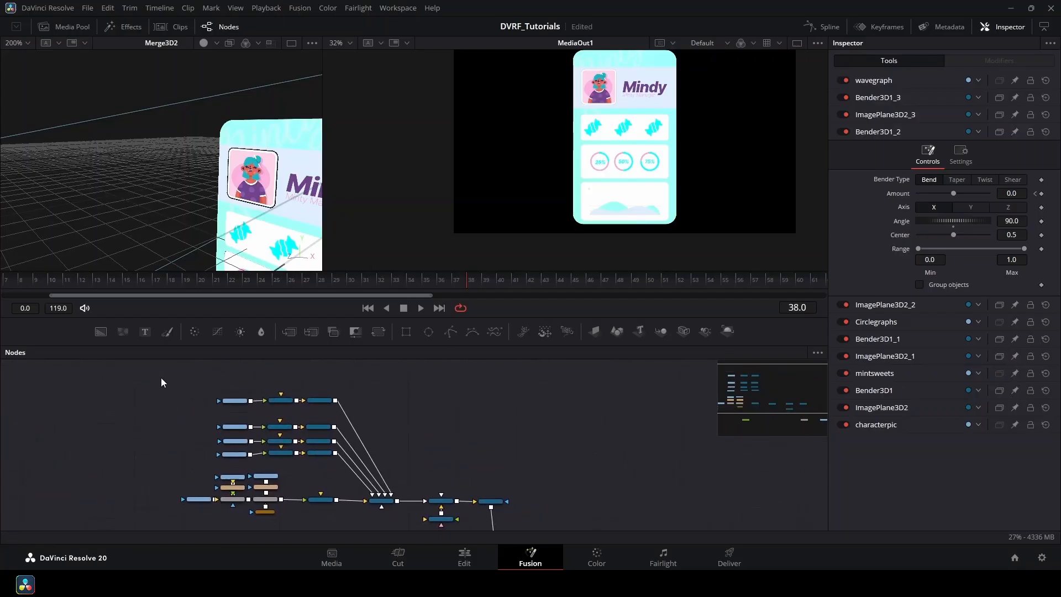
{"action": "left_click_drag", "start_coordinate": [160, 377], "coordinate": [317, 499]}
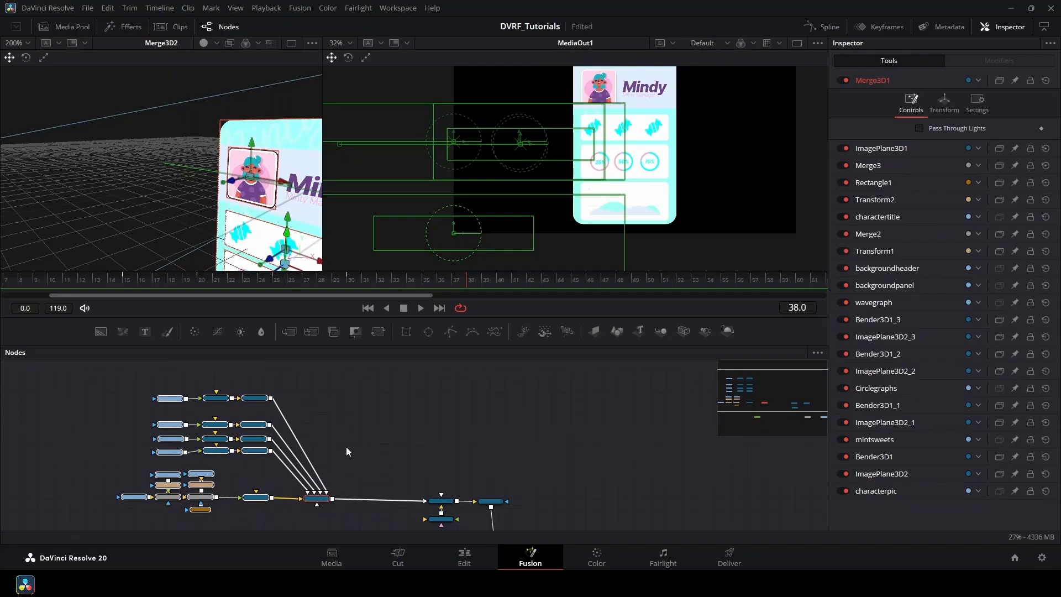
{"action": "scroll", "coordinate": [353, 467], "scroll_direction": "up", "scroll_amount": 4}
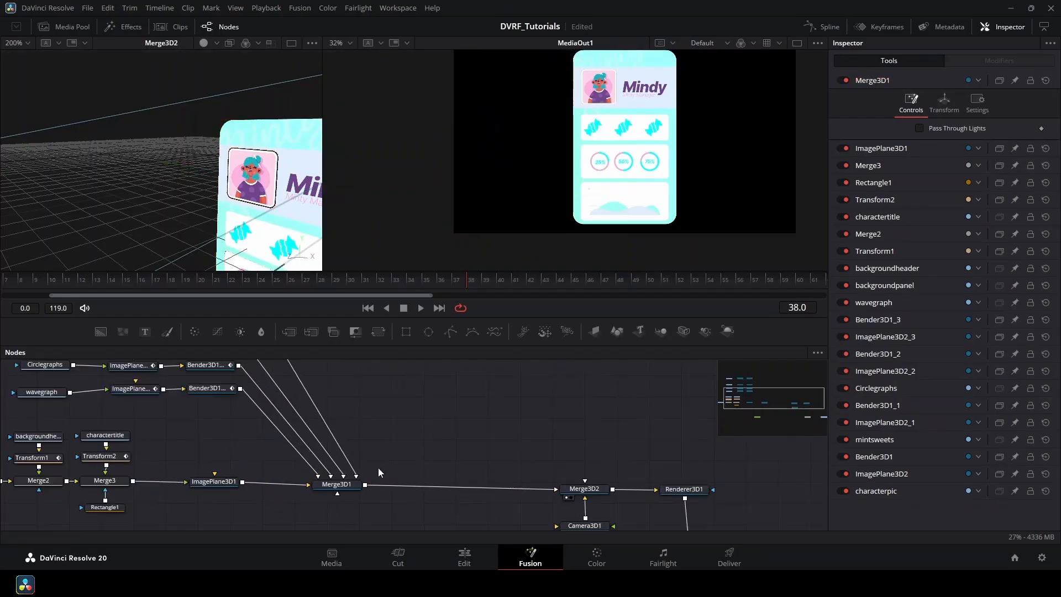
{"action": "left_click", "coordinate": [344, 485]}
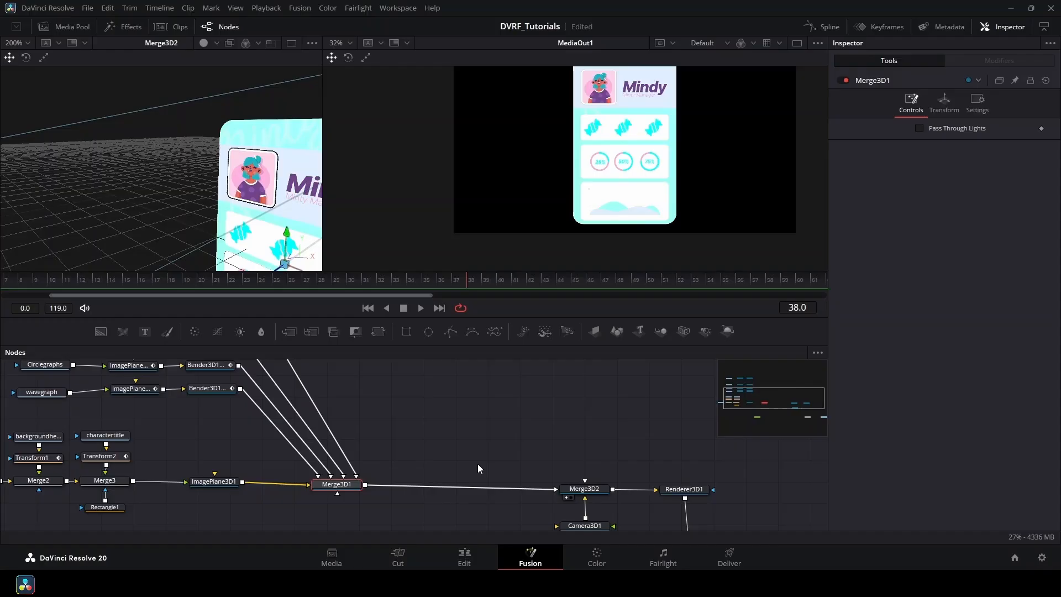
Add a Transform 3D node after Merge3D1 via the 'tra' tool search, then save the project.
{"action": "key", "text": "shift+space"}
{"action": "type", "text": "tra"}
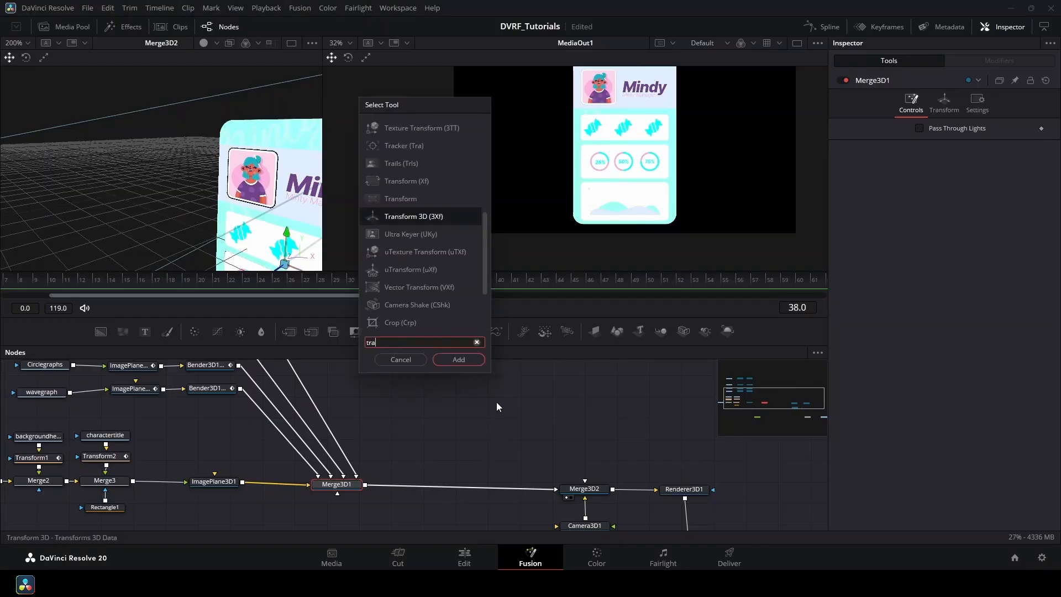
{"action": "left_click", "coordinate": [460, 360]}
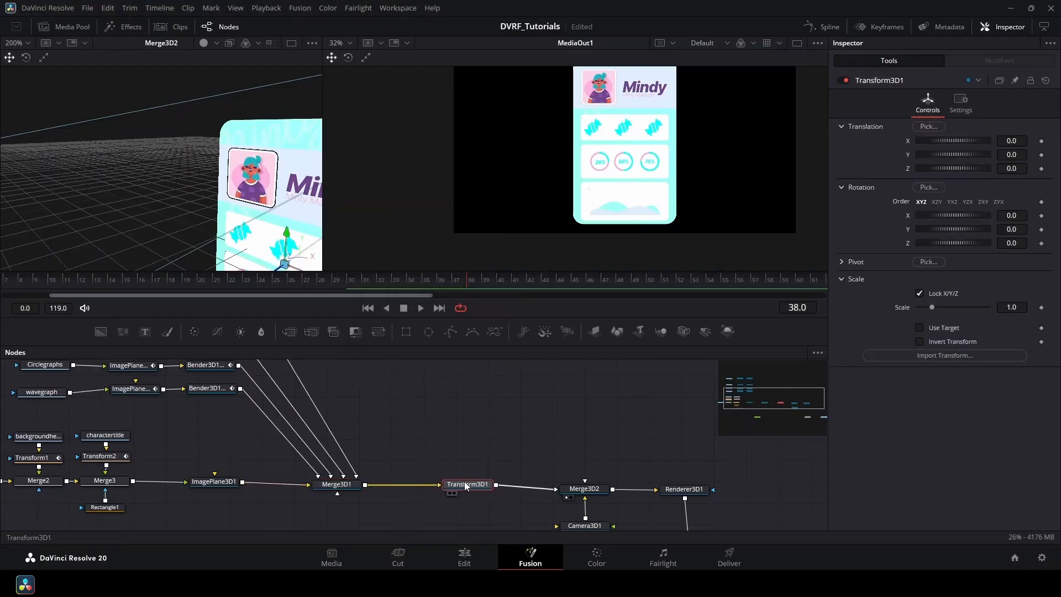
{"action": "key", "text": "ctrl+s"}
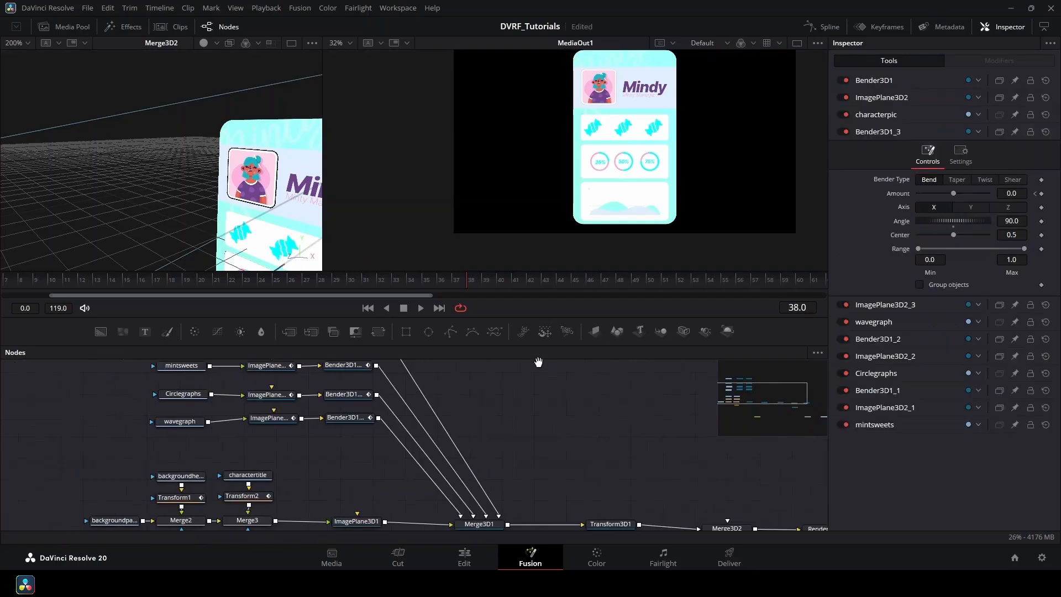
Select Transform3D1 and rearrange the node graph view around the image plane rows.
{"action": "left_click_drag", "start_coordinate": [540, 363], "coordinate": [446, 356]}
{"action": "left_click_drag", "start_coordinate": [478, 465], "coordinate": [460, 459]}
{"action": "left_click", "coordinate": [489, 512]}
{"action": "left_click_drag", "start_coordinate": [161, 365], "coordinate": [193, 423]}
{"action": "left_click_drag", "start_coordinate": [483, 457], "coordinate": [362, 360]}
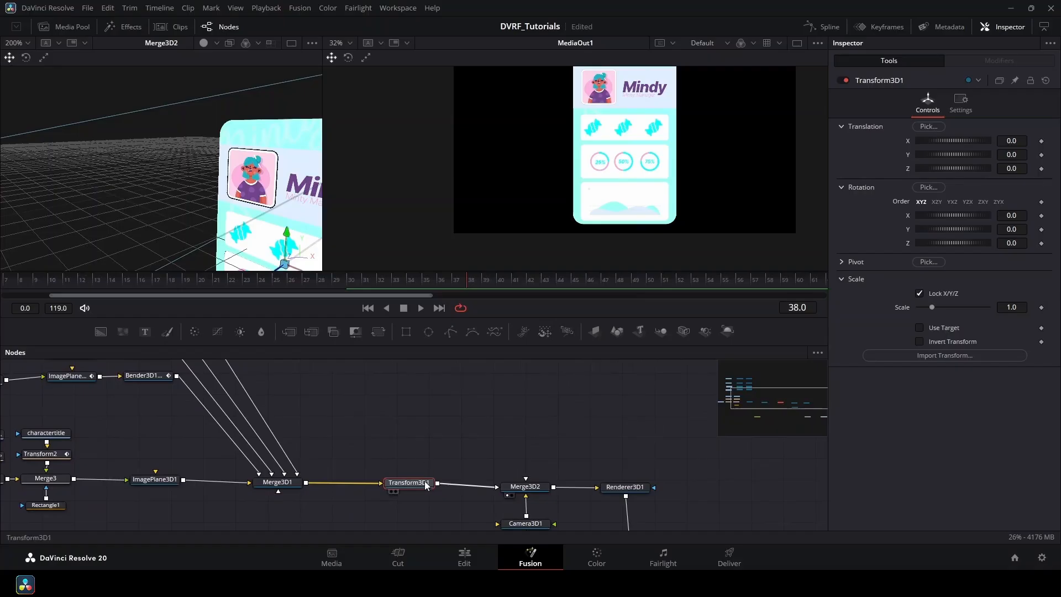
{"action": "left_click_drag", "start_coordinate": [363, 416], "coordinate": [512, 509]}
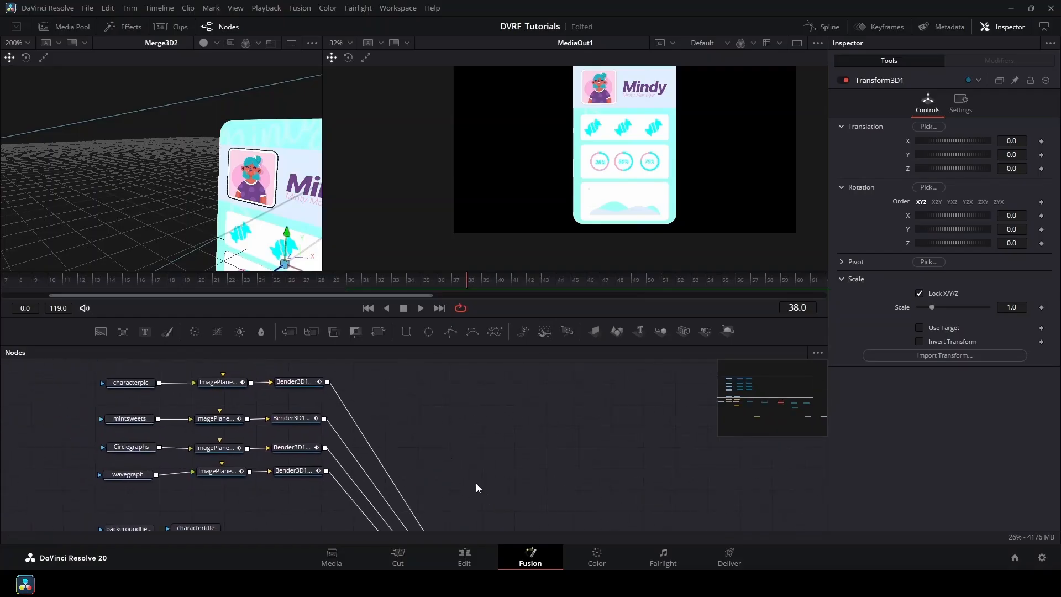
{"action": "left_click_drag", "start_coordinate": [438, 429], "coordinate": [461, 443]}
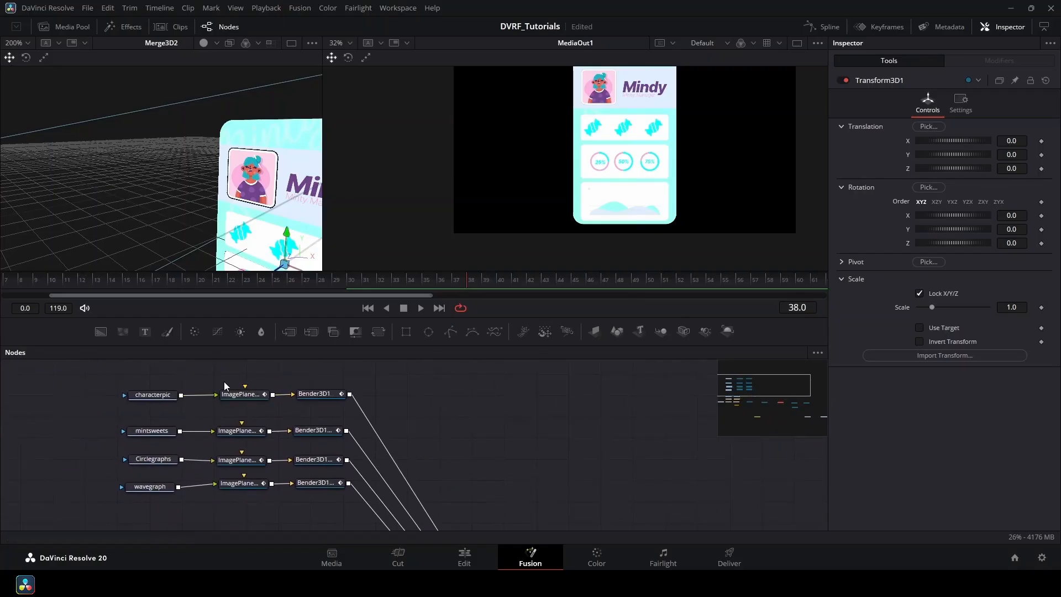
{"action": "left_click_drag", "start_coordinate": [215, 380], "coordinate": [287, 387]}
{"action": "scroll", "coordinate": [287, 388], "scroll_direction": "up", "scroll_amount": 3}
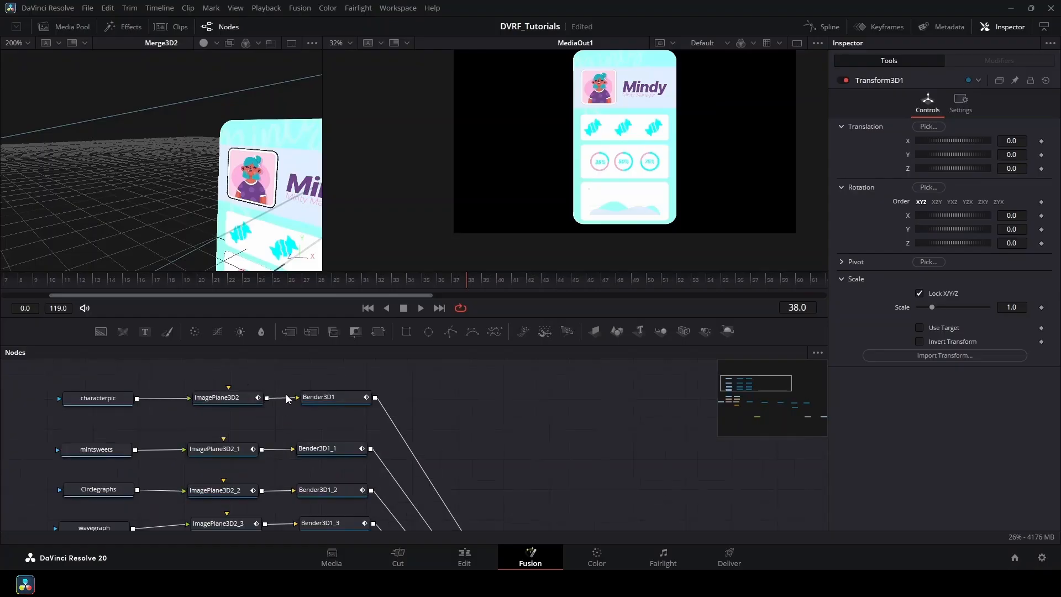
{"action": "left_click_drag", "start_coordinate": [283, 427], "coordinate": [345, 400]}
Rename the characterpic image plane to imp01 and its bender to bend01.
{"action": "left_click", "coordinate": [246, 410]}
{"action": "key", "text": "F2"}
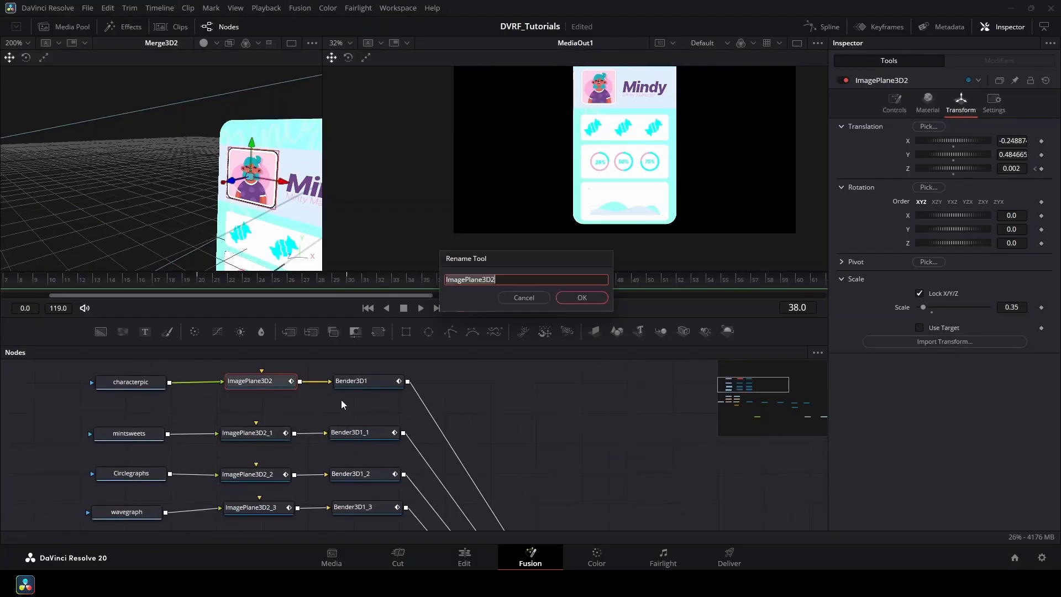
{"action": "type", "text": "imp01"}
{"action": "key", "text": "Return"}
{"action": "left_click", "coordinate": [377, 388]}
{"action": "key", "text": "F2"}
{"action": "type", "text": "bend01"}
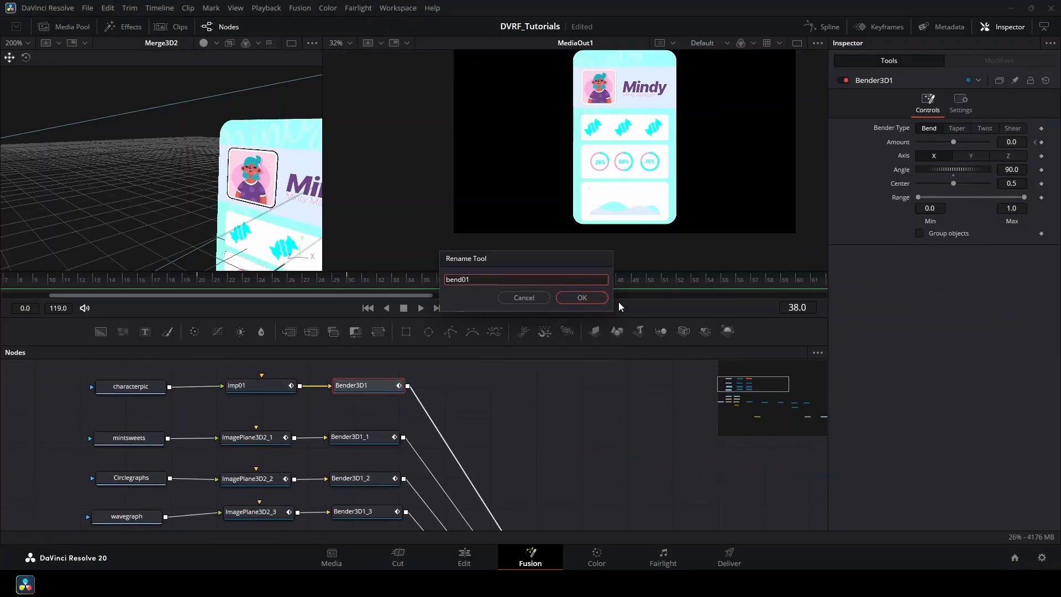
{"action": "key", "text": "Return"}
Rename the mintsweets image plane to imp02 and its bender to bend02.
{"action": "left_click", "coordinate": [259, 440]}
{"action": "key", "text": "F2"}
{"action": "type", "text": "imp02"}
{"action": "key", "text": "Return"}
{"action": "left_click", "coordinate": [370, 437]}
{"action": "key", "text": "F2"}
{"action": "type", "text": "bend02"}
{"action": "key", "text": "Return"}
{"action": "left_click", "coordinate": [238, 478]}
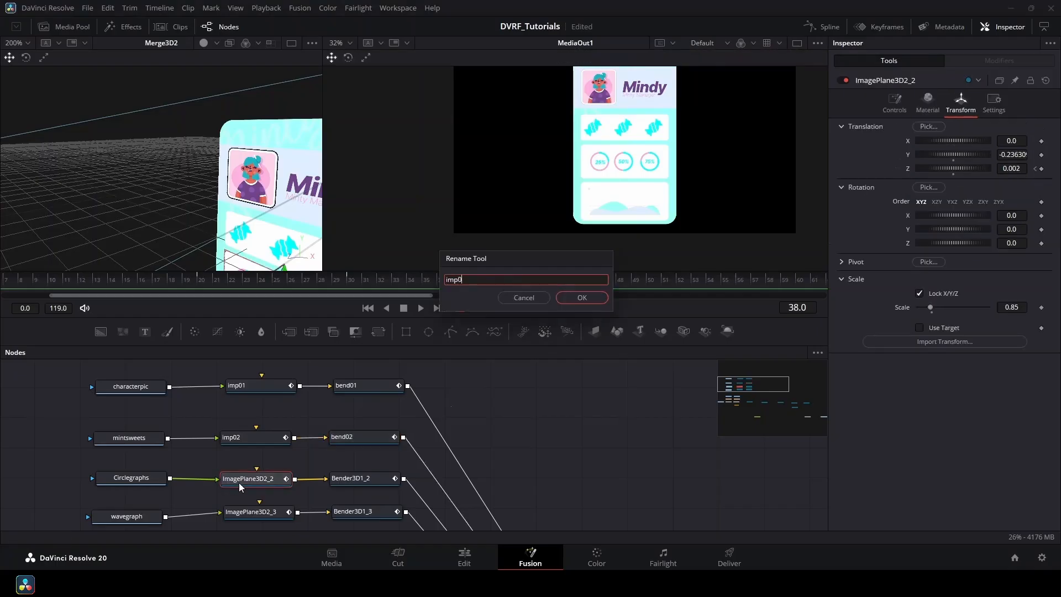
Rename the third bender to bend03, the fourth image plane to imp04, and its bender to bend04.
{"action": "type", "text": "bend03"}
{"action": "key", "text": "Return"}
{"action": "left_click", "coordinate": [284, 502]}
{"action": "key", "text": "F2"}
{"action": "type", "text": "imp04"}
{"action": "key", "text": "Return"}
{"action": "left_click", "coordinate": [359, 502]}
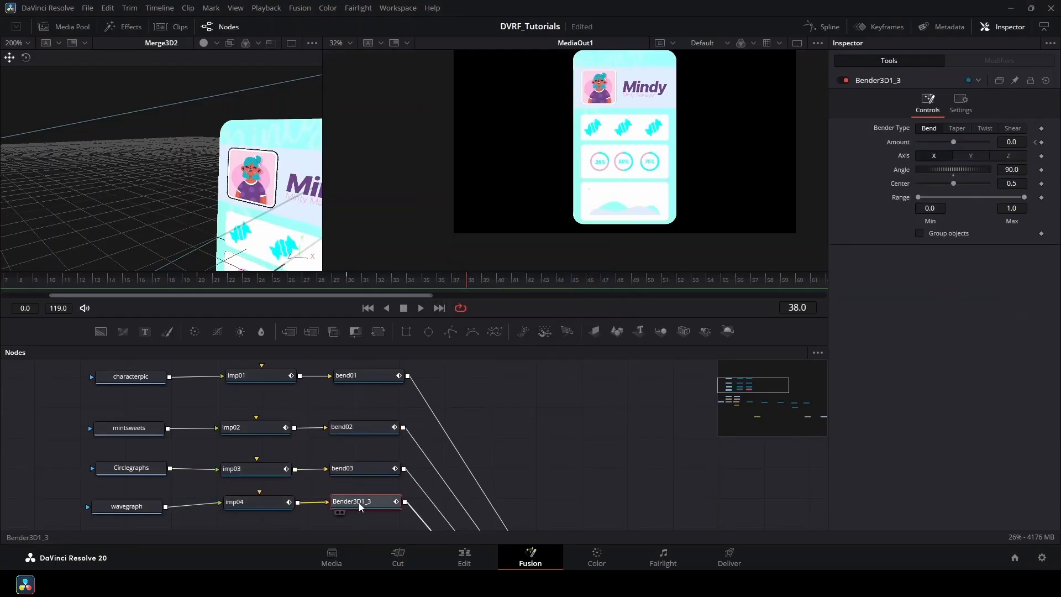
{"action": "key", "text": "F2"}
{"action": "type", "text": "bend04"}
{"action": "key", "text": "Return"}
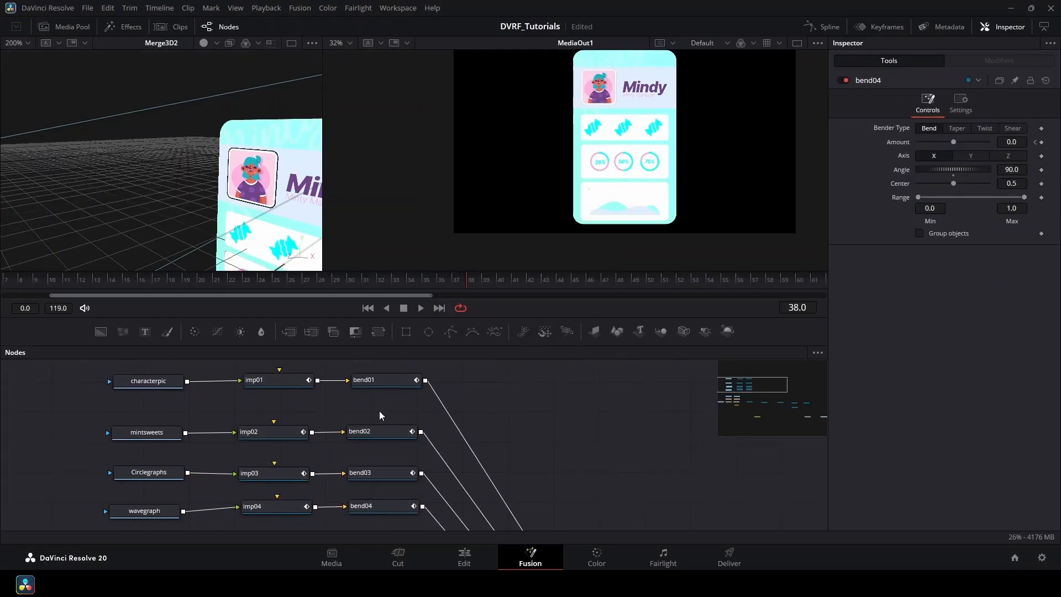
Marquee-select all eight imp and bend nodes.
{"action": "scroll", "coordinate": [365, 407], "scroll_direction": "down", "scroll_amount": 2}
{"action": "left_click_drag", "start_coordinate": [144, 379], "coordinate": [430, 501]}
{"action": "left_click", "coordinate": [532, 398]}
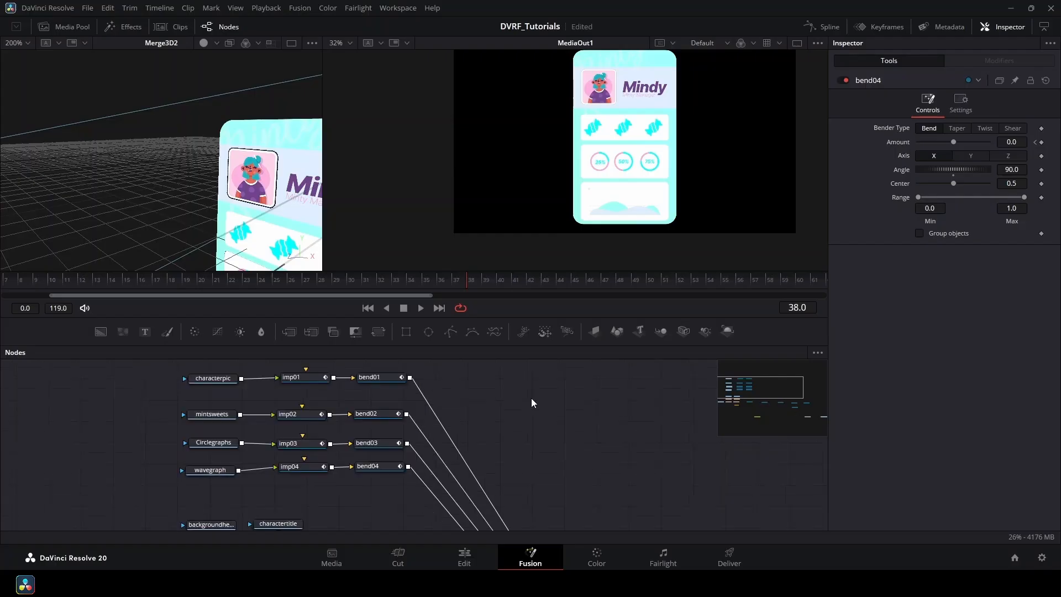
{"action": "left_click_drag", "start_coordinate": [442, 369], "coordinate": [301, 479]}
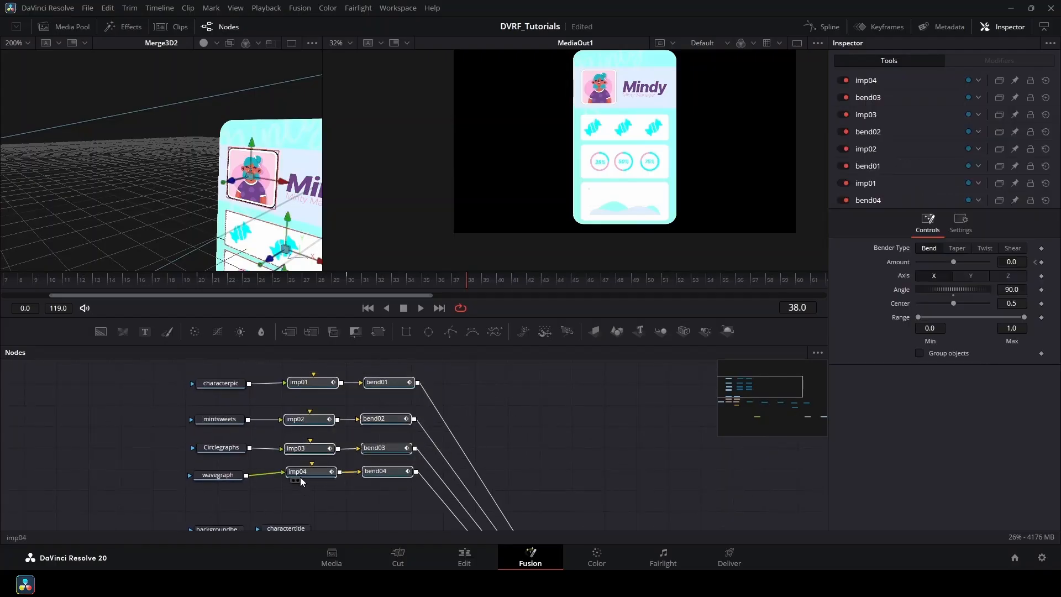
In the Keyframes panel, offset imp03 and imp04 keyframes later so each section animates in after the previous.
{"action": "left_click", "coordinate": [883, 27]}
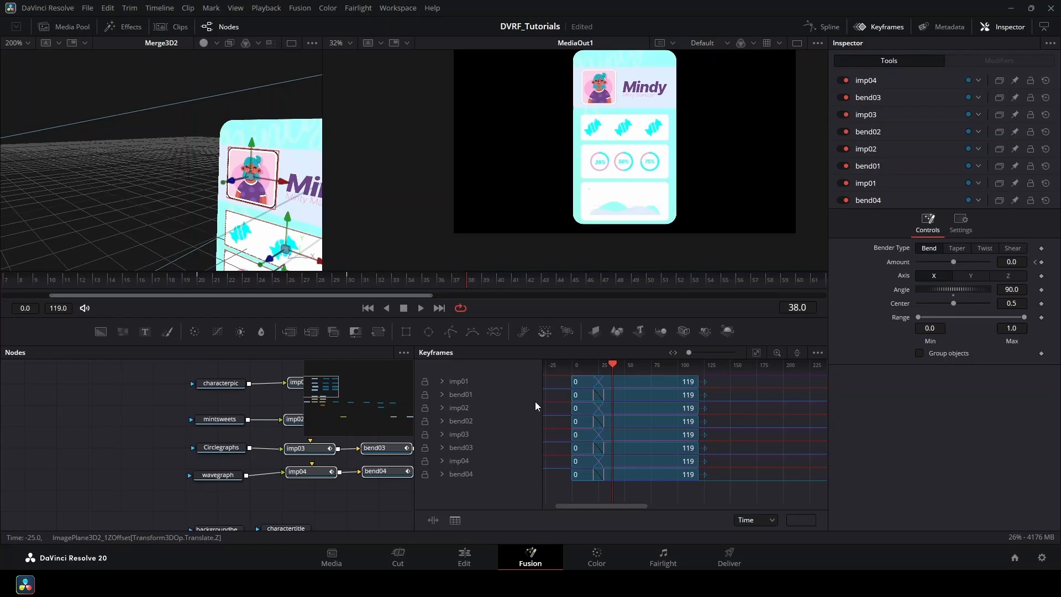
{"action": "scroll", "coordinate": [579, 416], "scroll_direction": "up", "scroll_amount": 3}
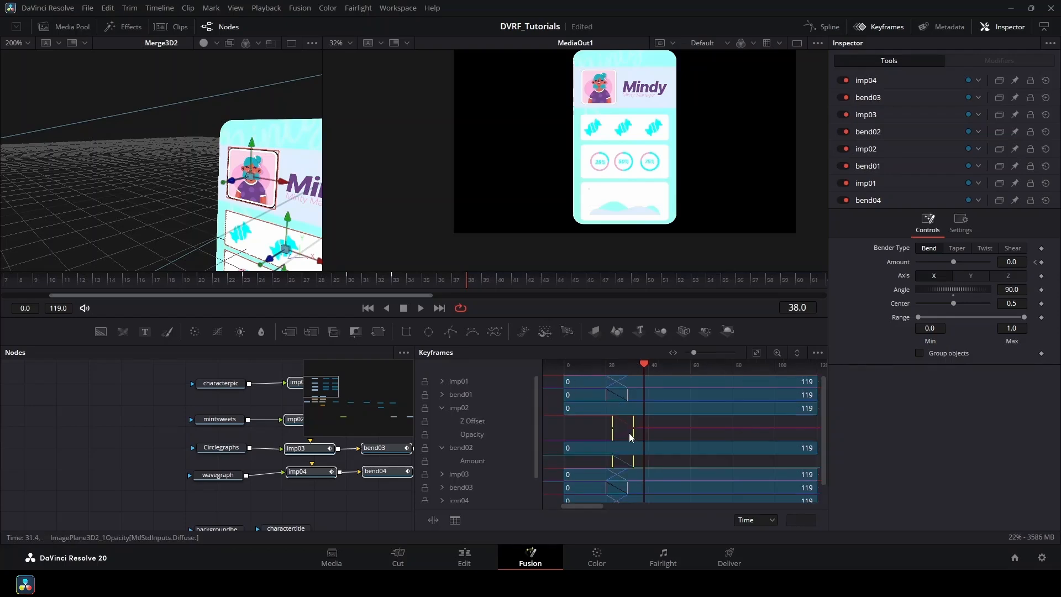
{"action": "scroll", "coordinate": [625, 435], "scroll_direction": "down", "scroll_amount": 1}
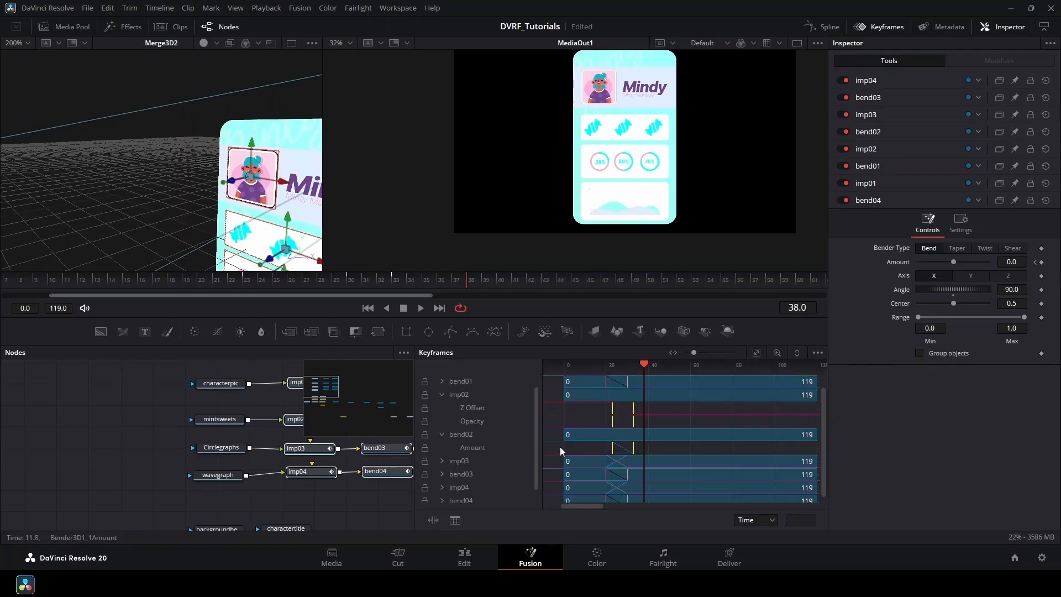
{"action": "left_click", "coordinate": [442, 461]}
{"action": "scroll", "coordinate": [586, 450], "scroll_direction": "down", "scroll_amount": 2}
{"action": "left_click_drag", "start_coordinate": [592, 448], "coordinate": [647, 481]}
{"action": "scroll", "coordinate": [644, 450], "scroll_direction": "up", "scroll_amount": 3}
{"action": "left_click", "coordinate": [443, 408]}
{"action": "left_click", "coordinate": [442, 421]}
{"action": "left_click", "coordinate": [441, 434]}
{"action": "left_click", "coordinate": [442, 461]}
{"action": "left_click", "coordinate": [879, 27]}
Show the imp01–imp04 and bend01–bend04 curves in the Spline editor, fit the view, and select every keyframe.
{"action": "left_click", "coordinate": [824, 31]}
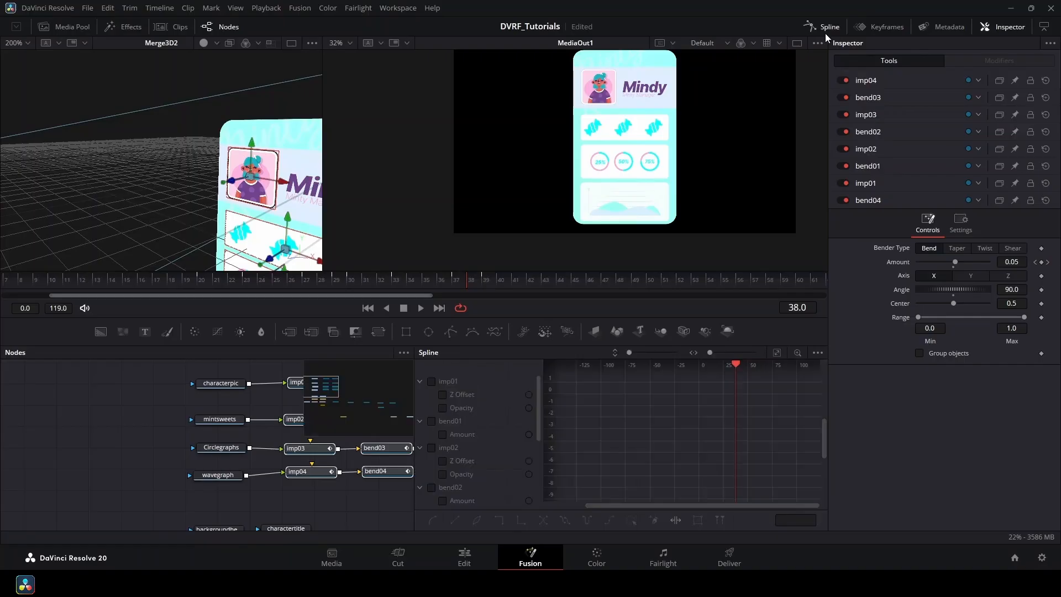
{"action": "left_click", "coordinate": [432, 381]}
{"action": "left_click", "coordinate": [432, 421]}
{"action": "left_click", "coordinate": [431, 448]}
{"action": "left_click", "coordinate": [432, 488]}
{"action": "scroll", "coordinate": [432, 481], "scroll_direction": "down", "scroll_amount": 3}
{"action": "left_click", "coordinate": [431, 381]}
{"action": "left_click", "coordinate": [431, 421]}
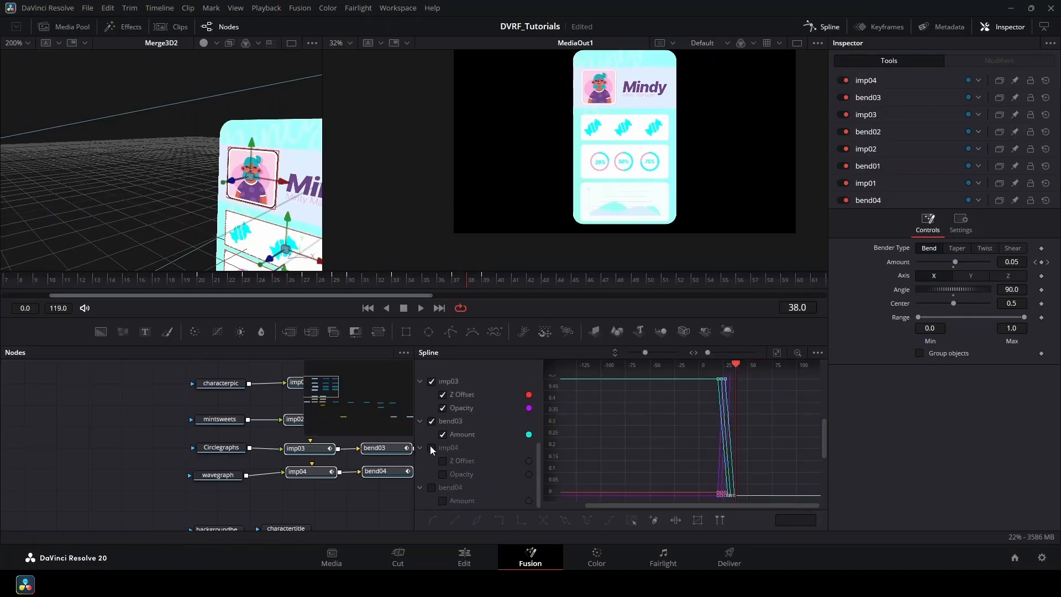
{"action": "left_click", "coordinate": [431, 447]}
{"action": "left_click", "coordinate": [777, 353]}
{"action": "scroll", "coordinate": [713, 398], "scroll_direction": "down", "scroll_amount": 5}
{"action": "left_click_drag", "start_coordinate": [744, 380], "coordinate": [668, 450]}
Flatten the selected keyframes for eased curves and play back the sections flying in.
{"action": "key", "text": "f"}
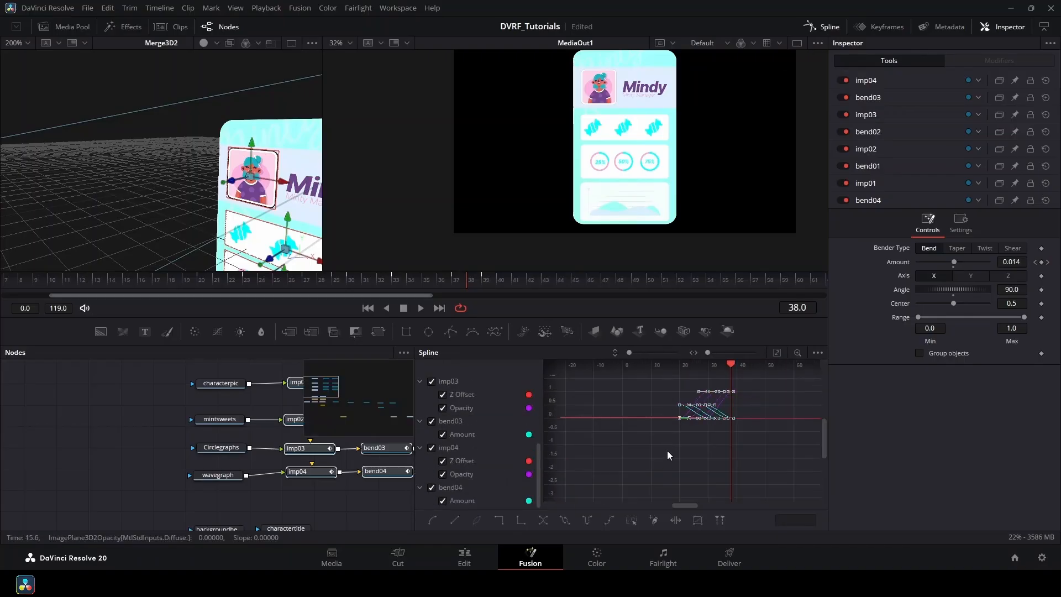
{"action": "left_click", "coordinate": [835, 25]}
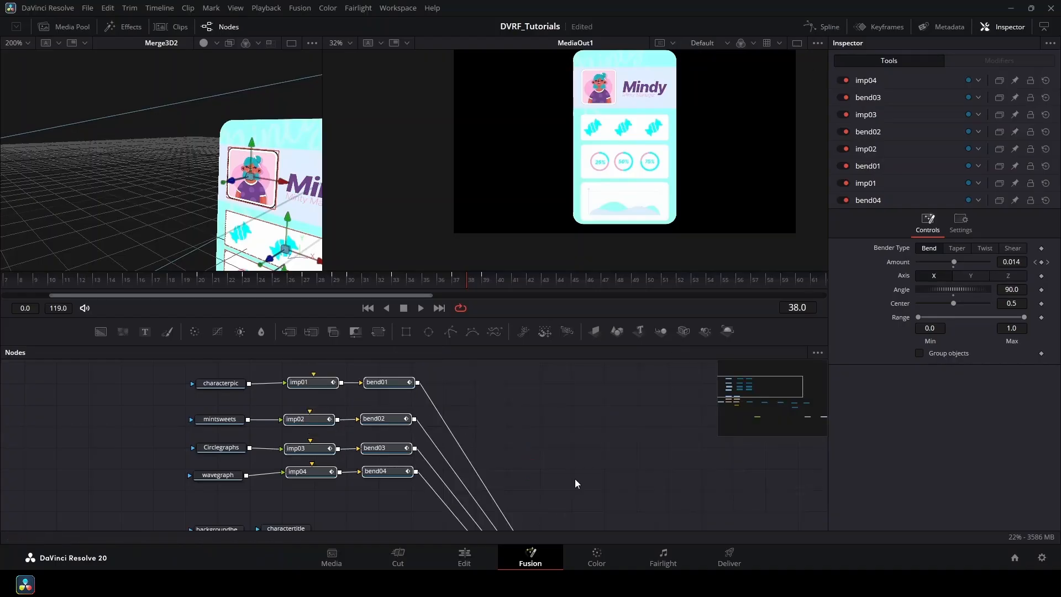
{"action": "left_click_drag", "start_coordinate": [249, 280], "coordinate": [108, 281]}
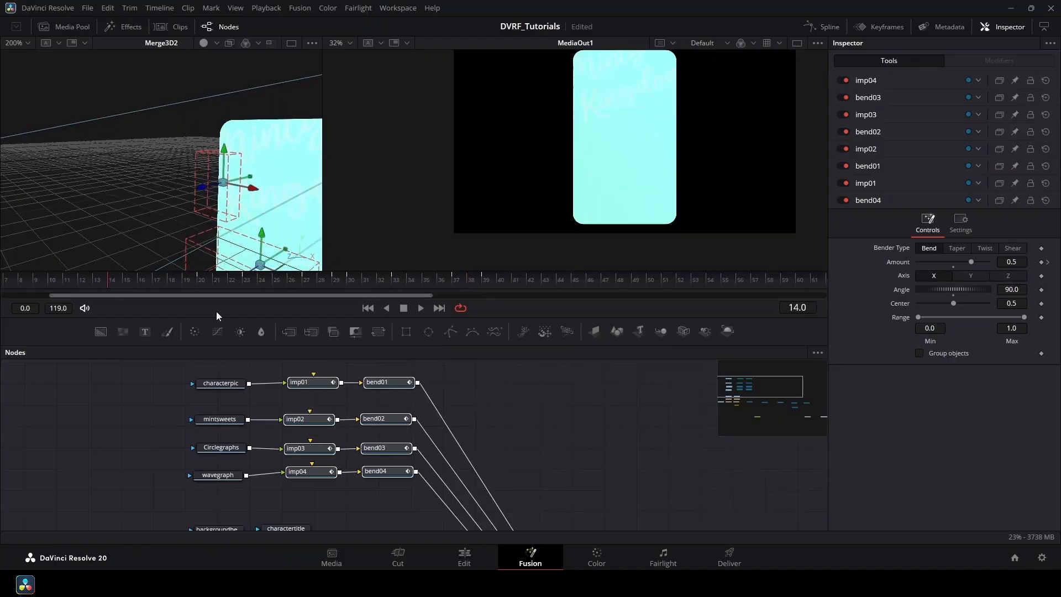
{"action": "left_click", "coordinate": [421, 308]}
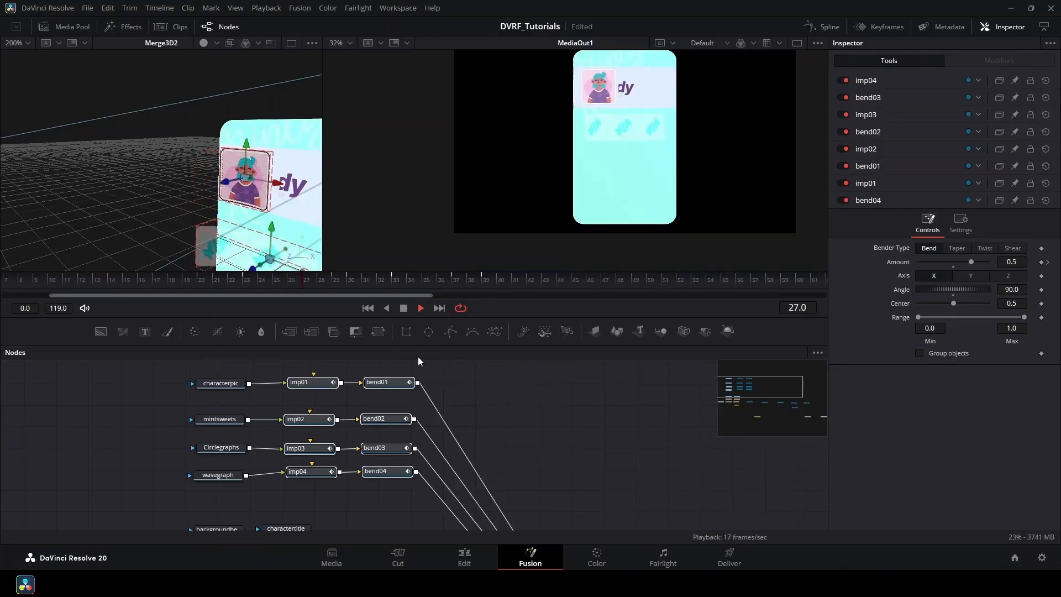
{"action": "left_click_drag", "start_coordinate": [243, 281], "coordinate": [528, 341]}
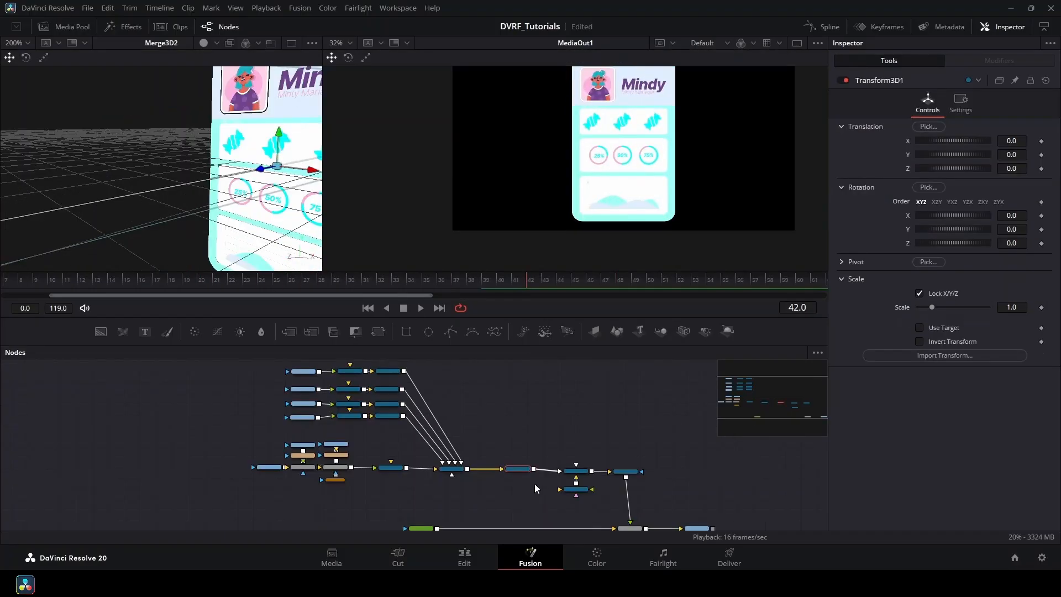
On Transform3D1, keyframe Translation Z, Rotation X and Translation Y at the frame where the card is complete.
{"action": "left_click", "coordinate": [521, 437]}
{"action": "left_click_drag", "start_coordinate": [521, 435], "coordinate": [420, 386]}
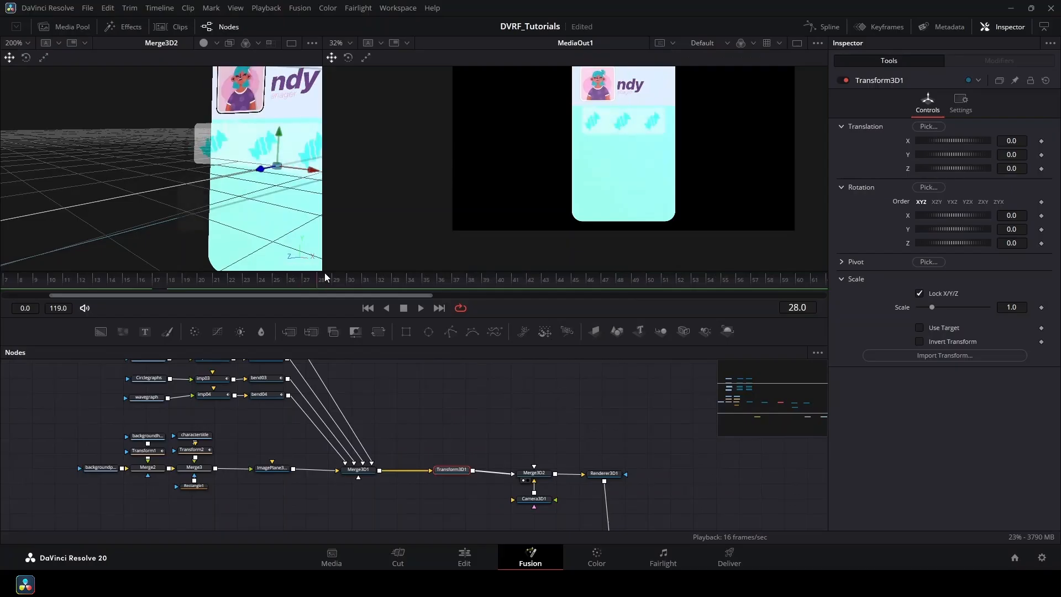
{"action": "left_click_drag", "start_coordinate": [324, 273], "coordinate": [498, 334]}
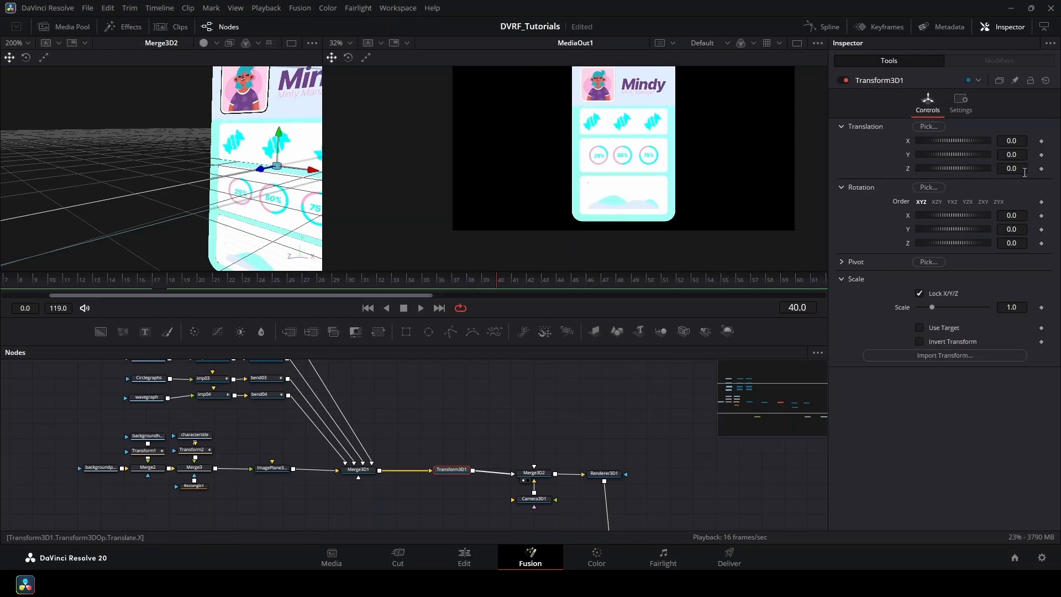
{"action": "left_click", "coordinate": [1042, 169]}
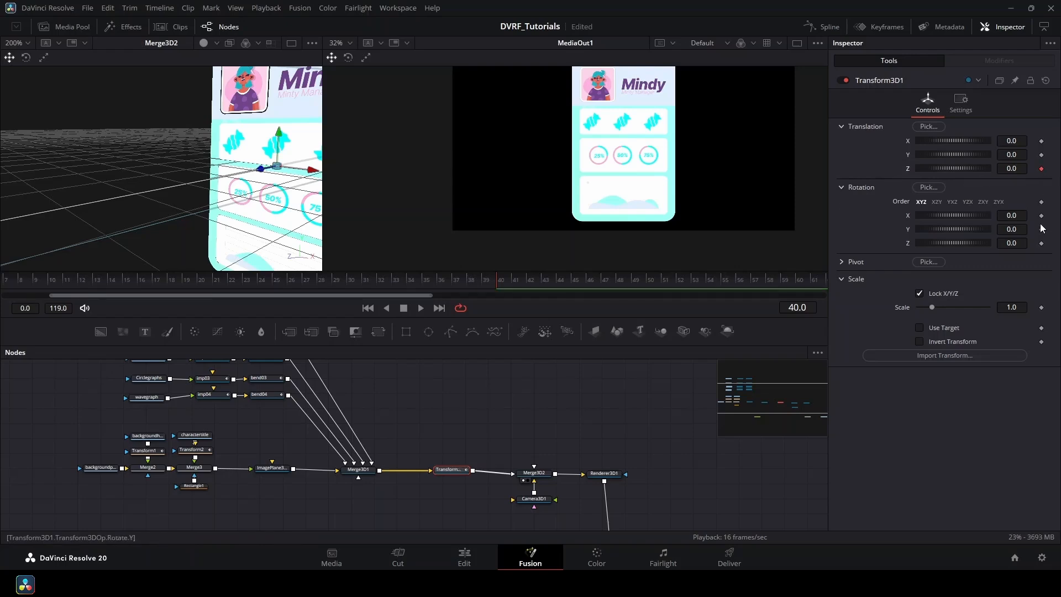
{"action": "left_click", "coordinate": [1041, 215]}
{"action": "left_click", "coordinate": [1042, 155]}
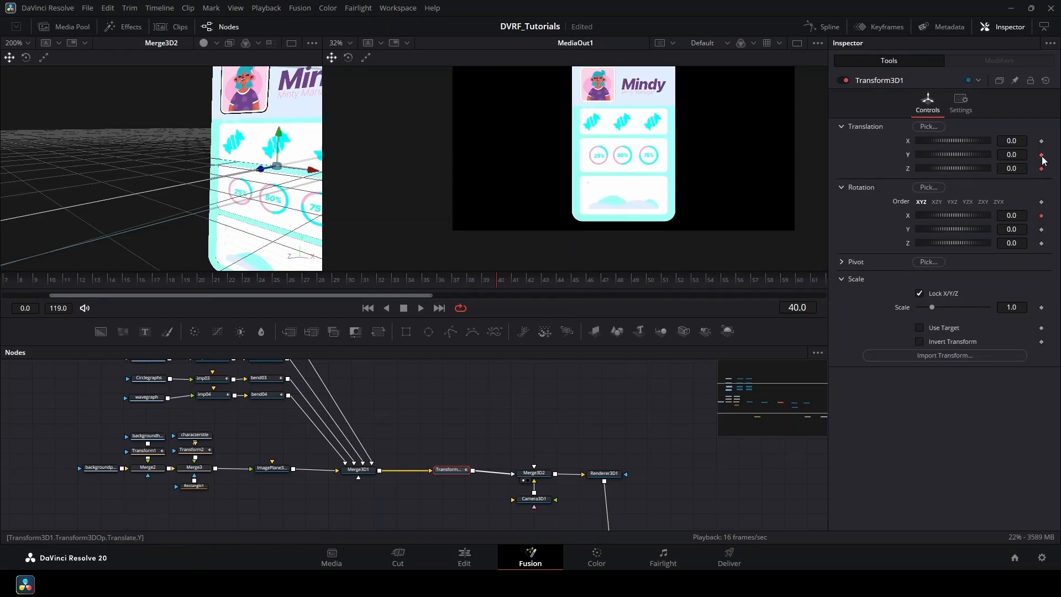
At frame 24, tilt the card back about 80 degrees and push it away.
{"action": "left_click_drag", "start_coordinate": [495, 279], "coordinate": [269, 310]}
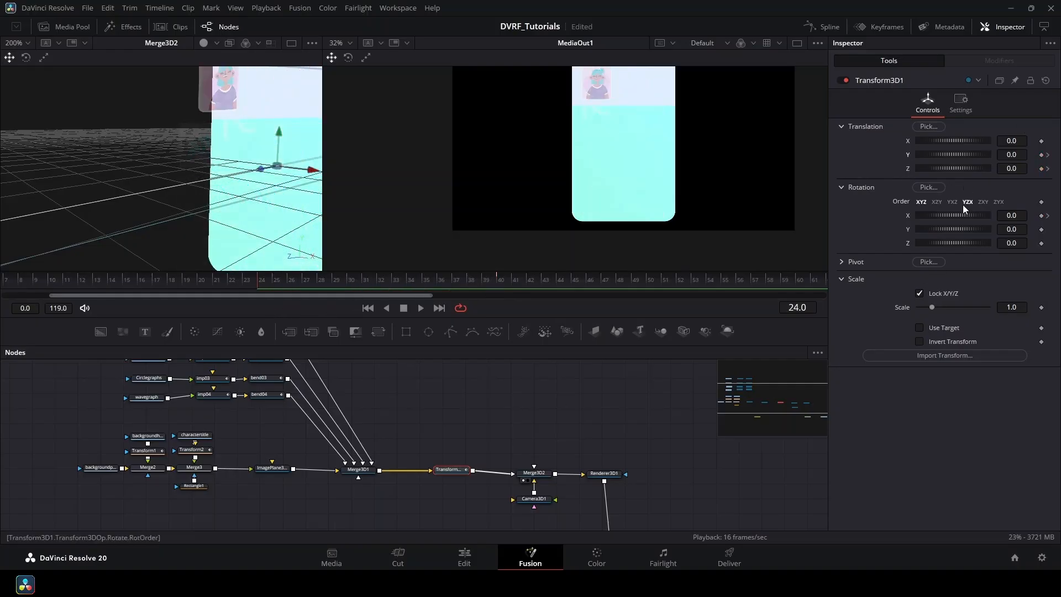
{"action": "left_click_drag", "start_coordinate": [956, 216], "coordinate": [947, 222]}
{"action": "left_click_drag", "start_coordinate": [955, 169], "coordinate": [984, 161]}
{"action": "mouse_move", "coordinate": [261, 280]}
{"action": "left_mouse_down"}
{"action": "mouse_move", "coordinate": [354, 277]}
{"action": "mouse_move", "coordinate": [260, 288]}
{"action": "mouse_move", "coordinate": [359, 295]}
{"action": "mouse_move", "coordinate": [197, 287]}
{"action": "mouse_move", "coordinate": [258, 287]}
{"action": "left_mouse_up"}
{"action": "mouse_move", "coordinate": [939, 157]}
{"action": "left_mouse_down"}
{"action": "mouse_move", "coordinate": [874, 160]}
{"action": "mouse_move", "coordinate": [962, 167]}
{"action": "mouse_move", "coordinate": [896, 168]}
{"action": "mouse_move", "coordinate": [954, 155]}
{"action": "left_mouse_up"}
{"action": "key", "text": "ctrl+z"}
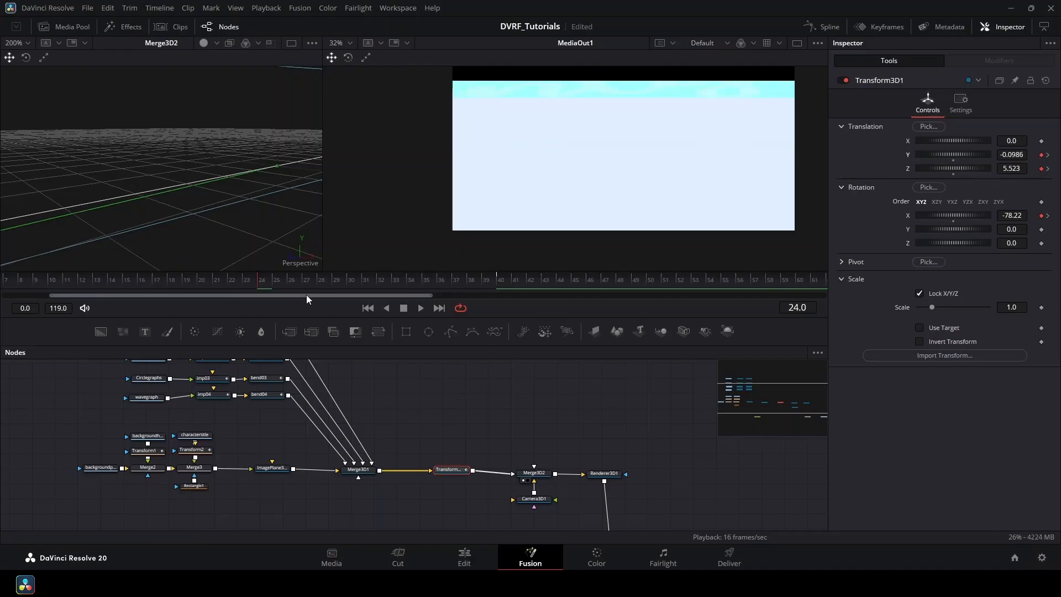
{"action": "left_click_drag", "start_coordinate": [260, 285], "coordinate": [339, 282]}
Tilt the card further back and lower it at frames 29 and 21, then review frames 22–33.
{"action": "left_click_drag", "start_coordinate": [961, 216], "coordinate": [934, 215]}
{"action": "left_click_drag", "start_coordinate": [960, 155], "coordinate": [953, 160]}
{"action": "left_click_drag", "start_coordinate": [974, 215], "coordinate": [971, 215]}
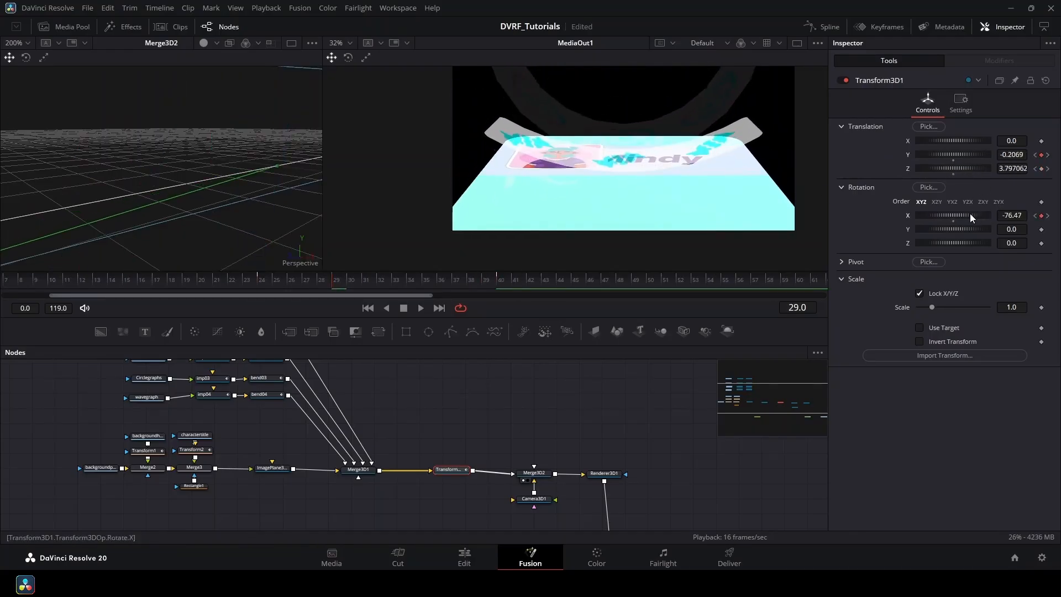
{"action": "left_click_drag", "start_coordinate": [334, 283], "coordinate": [222, 285]}
{"action": "left_click_drag", "start_coordinate": [972, 215], "coordinate": [960, 218]}
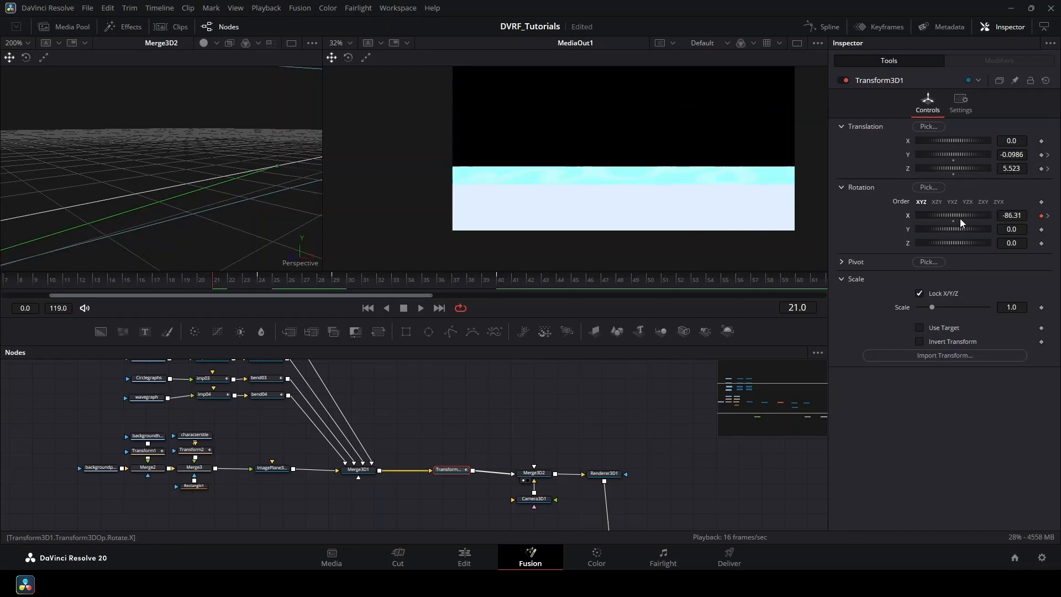
{"action": "left_click_drag", "start_coordinate": [955, 156], "coordinate": [951, 159]}
{"action": "left_click", "coordinate": [249, 280]}
{"action": "left_click_drag", "start_coordinate": [258, 284], "coordinate": [397, 354]}
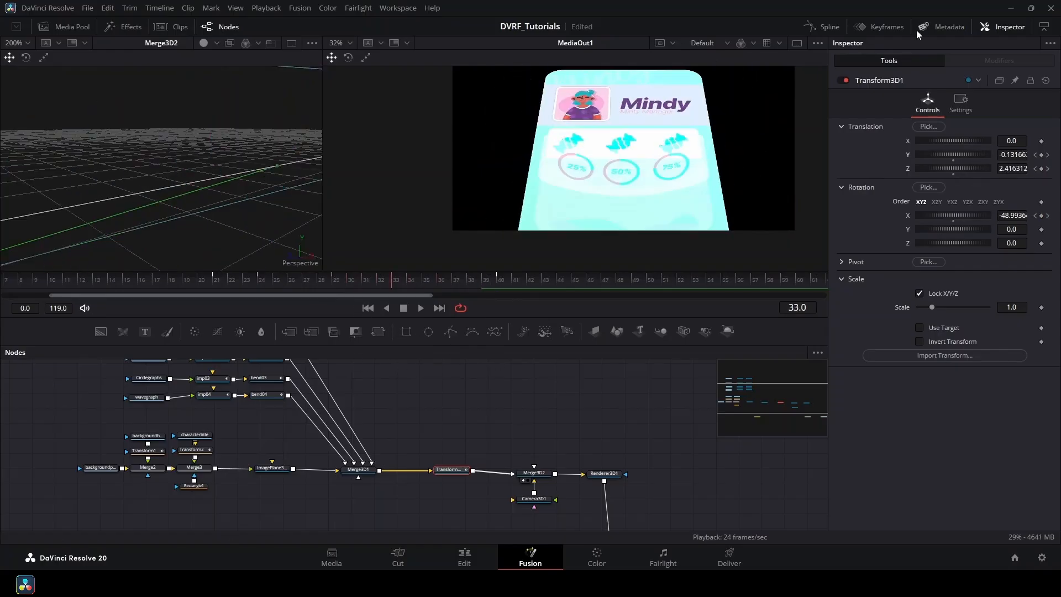
In the Keyframes panel, select Transform3D1's frame-40 keyframes and drag them earlier toward frame 34.
{"action": "left_click", "coordinate": [881, 26]}
{"action": "left_click_drag", "start_coordinate": [686, 452], "coordinate": [642, 395]}
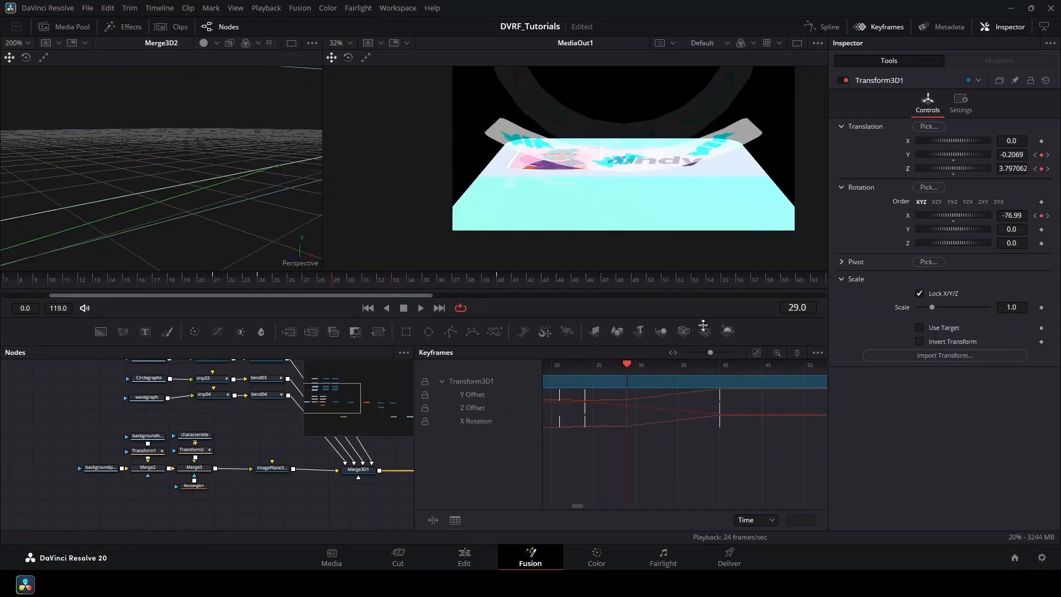
{"action": "left_click_drag", "start_coordinate": [627, 365], "coordinate": [569, 372]}
{"action": "left_click_drag", "start_coordinate": [568, 370], "coordinate": [652, 373]}
{"action": "left_click_drag", "start_coordinate": [653, 372], "coordinate": [721, 373]}
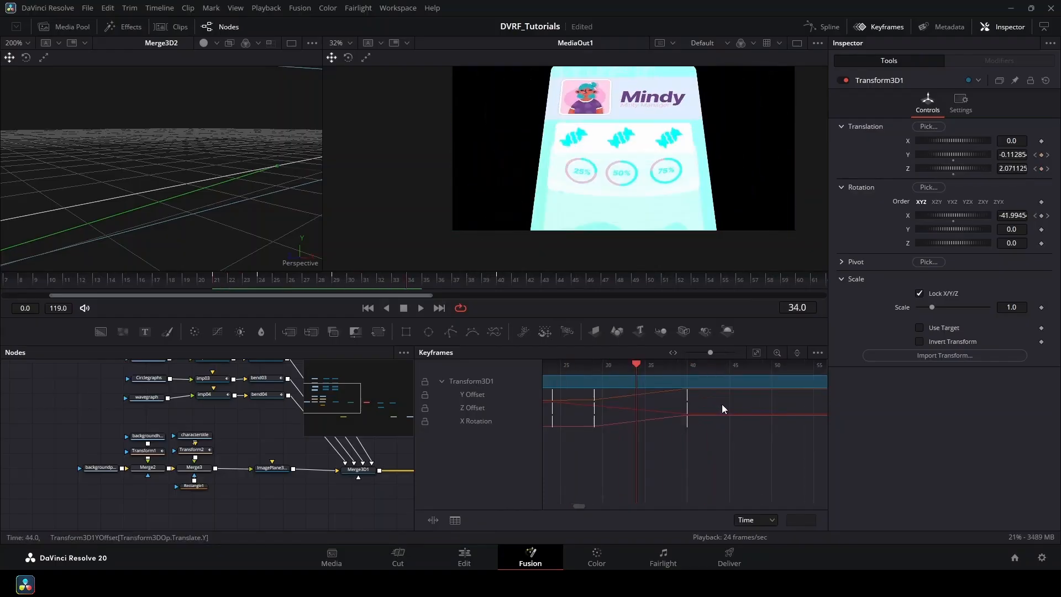
{"action": "left_click_drag", "start_coordinate": [719, 438], "coordinate": [677, 393]}
{"action": "left_click_drag", "start_coordinate": [687, 395], "coordinate": [732, 389]}
Preview the shortened fly-in around frames 24–33 and select the Camera3D1 node.
{"action": "scroll", "coordinate": [652, 149], "scroll_direction": "down", "scroll_amount": 2}
{"action": "left_click", "coordinate": [397, 283]}
{"action": "left_click_drag", "start_coordinate": [397, 281], "coordinate": [311, 303]}
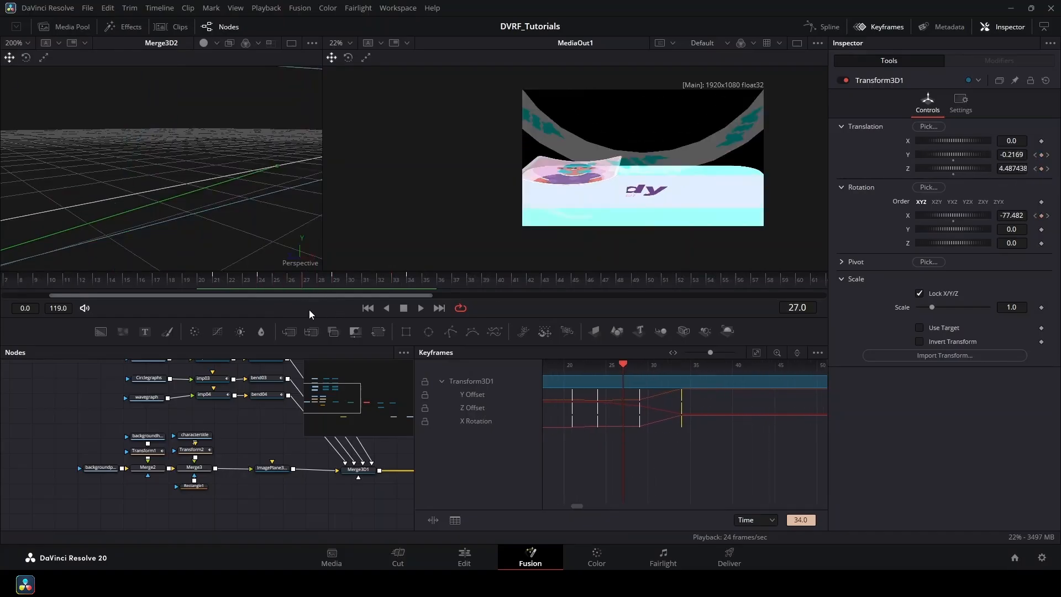
{"action": "left_click_drag", "start_coordinate": [311, 498], "coordinate": [35, 441]}
{"action": "left_click", "coordinate": [274, 442]}
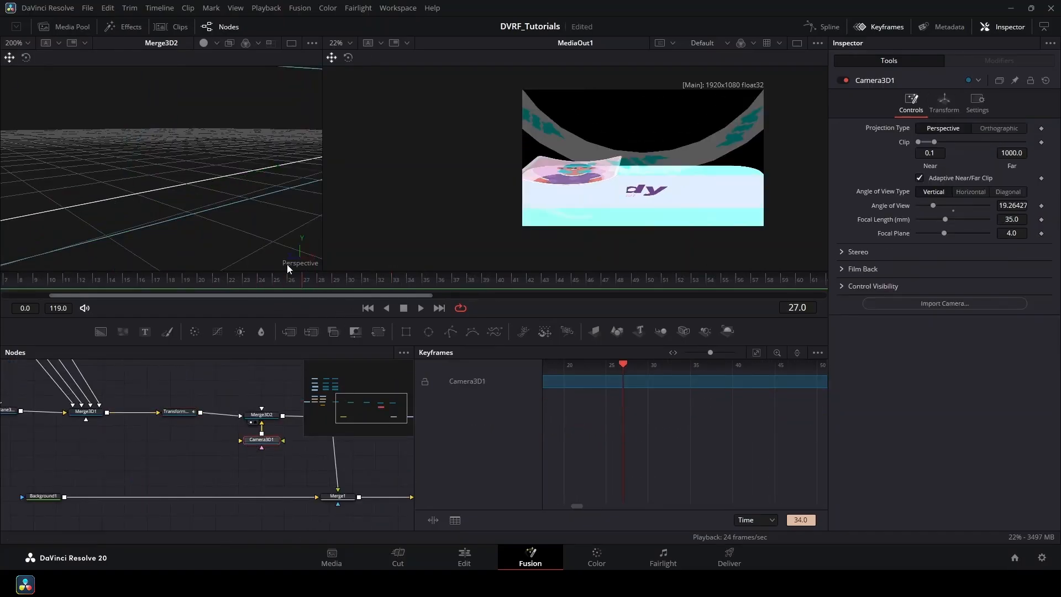
Keyframe the camera's Angle of View at frame 34 and widen it to 29.05 at frame 26.
{"action": "left_click_drag", "start_coordinate": [288, 271], "coordinate": [419, 340]}
{"action": "left_click", "coordinate": [1041, 206]}
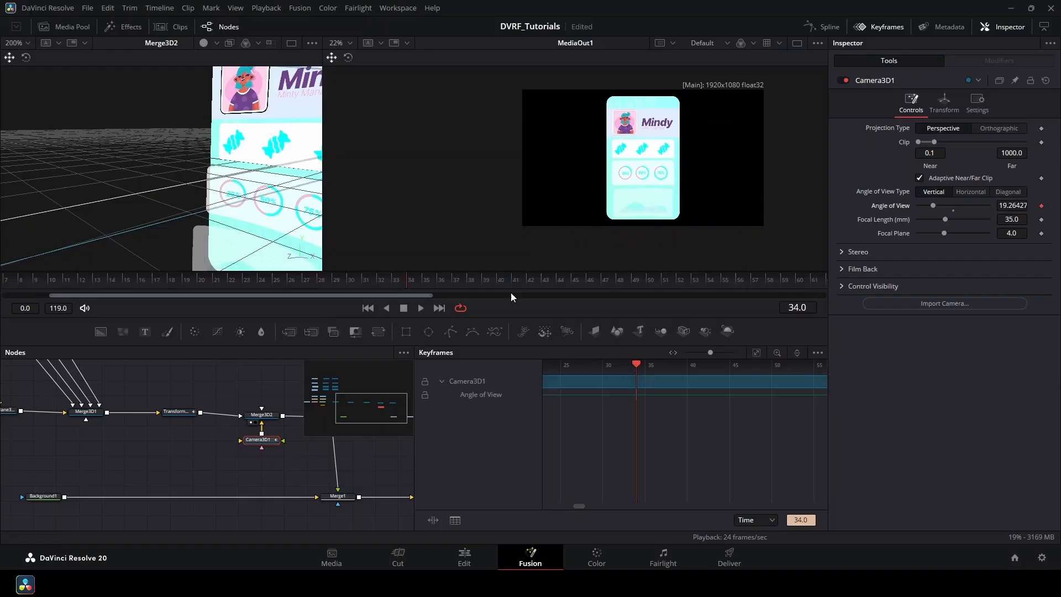
{"action": "left_click_drag", "start_coordinate": [406, 280], "coordinate": [288, 275]}
{"action": "left_click_drag", "start_coordinate": [933, 205], "coordinate": [942, 226]}
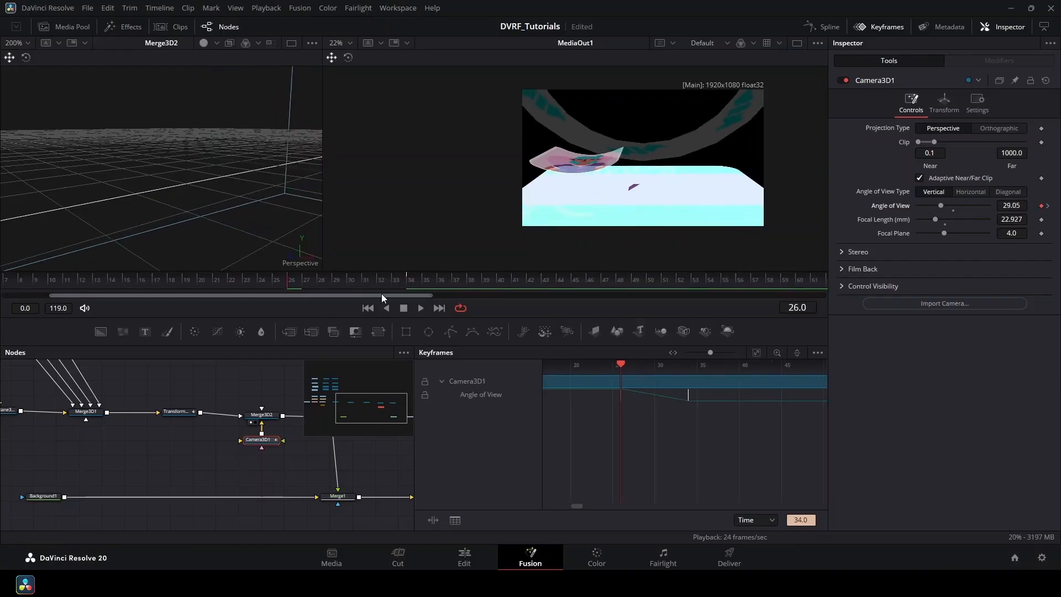
{"action": "left_click_drag", "start_coordinate": [206, 281], "coordinate": [192, 290]}
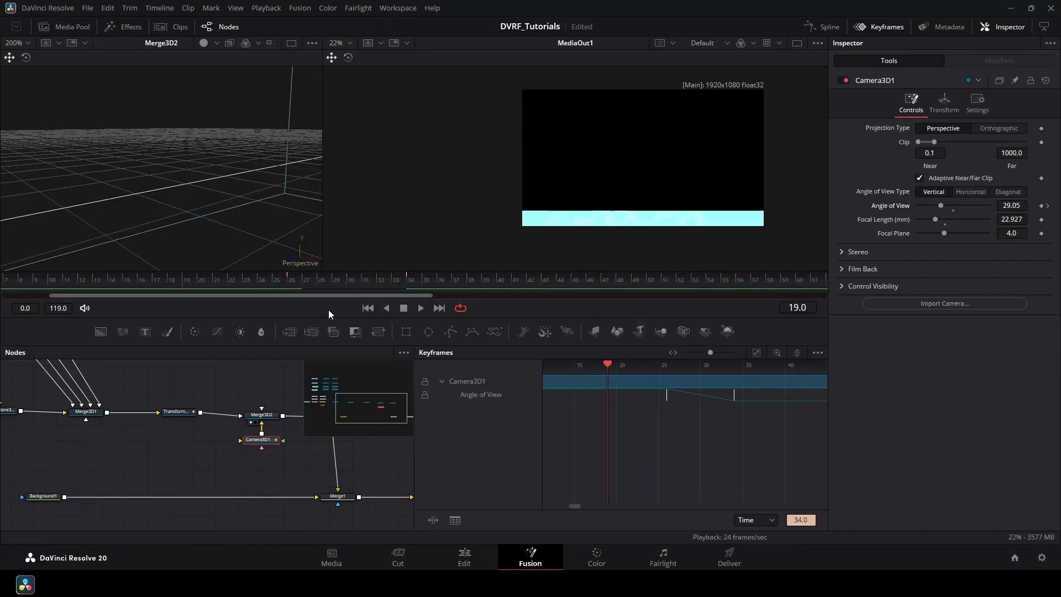
Set Transform3D1's Translation Z to 6.161 at frame 19 and play back the fly-in.
{"action": "left_click", "coordinate": [895, 28]}
{"action": "left_click", "coordinate": [183, 412]}
{"action": "left_click_drag", "start_coordinate": [962, 169], "coordinate": [987, 169]}
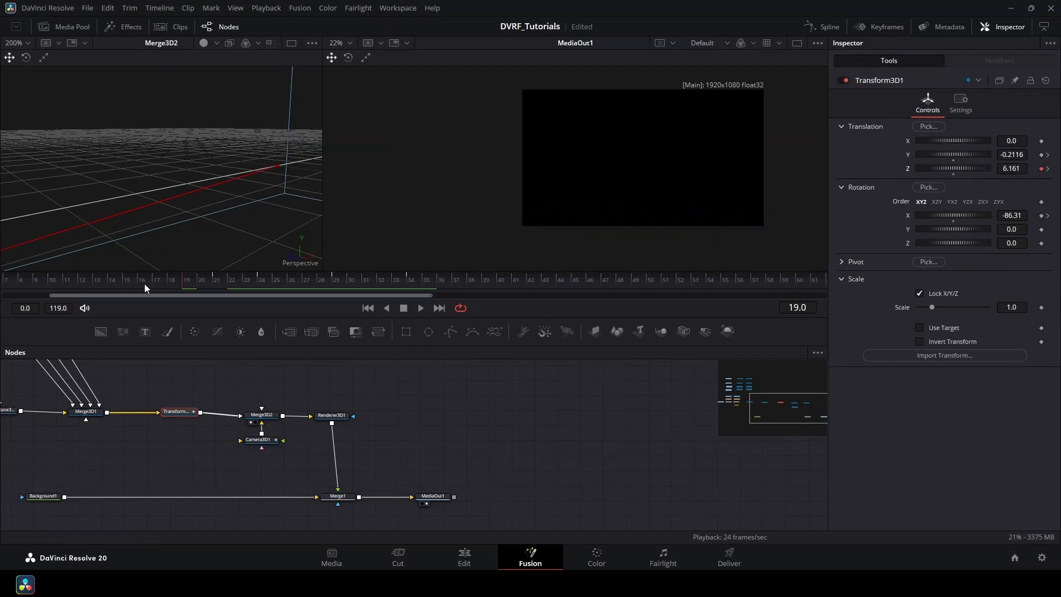
{"action": "left_click_drag", "start_coordinate": [136, 284], "coordinate": [210, 308]}
{"action": "left_click_drag", "start_coordinate": [500, 281], "coordinate": [4, 272]}
{"action": "left_click", "coordinate": [419, 308]}
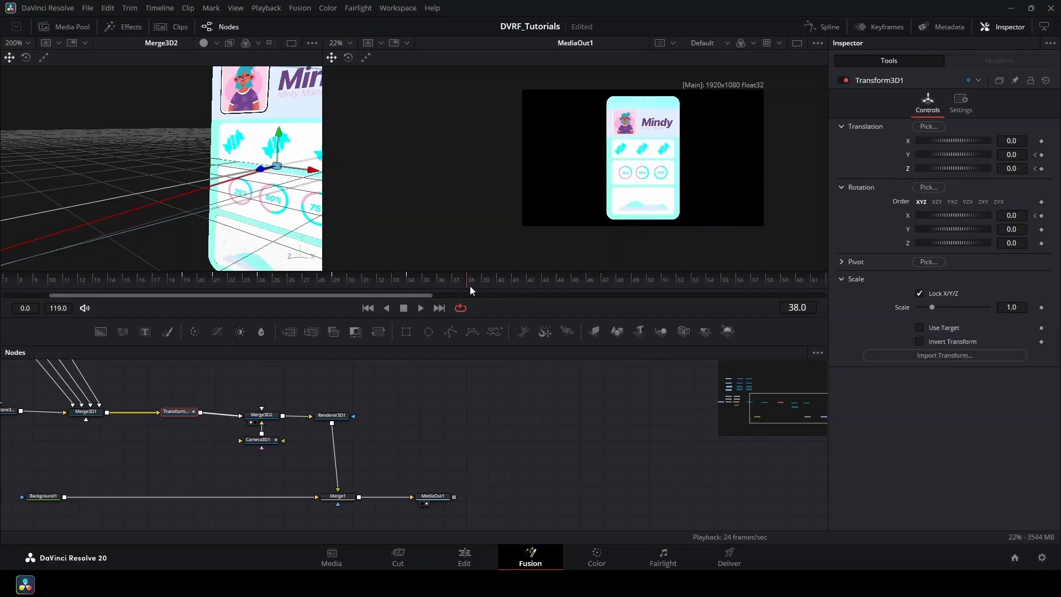
{"action": "left_click_drag", "start_coordinate": [470, 283], "coordinate": [484, 381]}
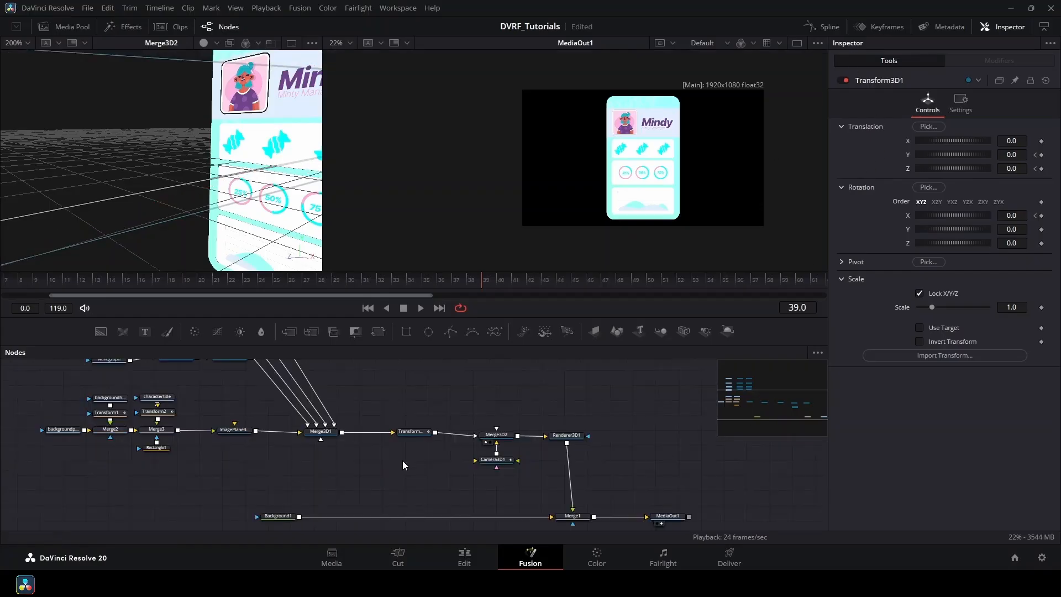
Select Camera3D1, Transform3D1, Transform1, Transform2 and all imp and bend nodes together.
{"action": "scroll", "coordinate": [402, 459], "scroll_direction": "up", "scroll_amount": 3}
{"action": "left_click", "coordinate": [593, 463]}
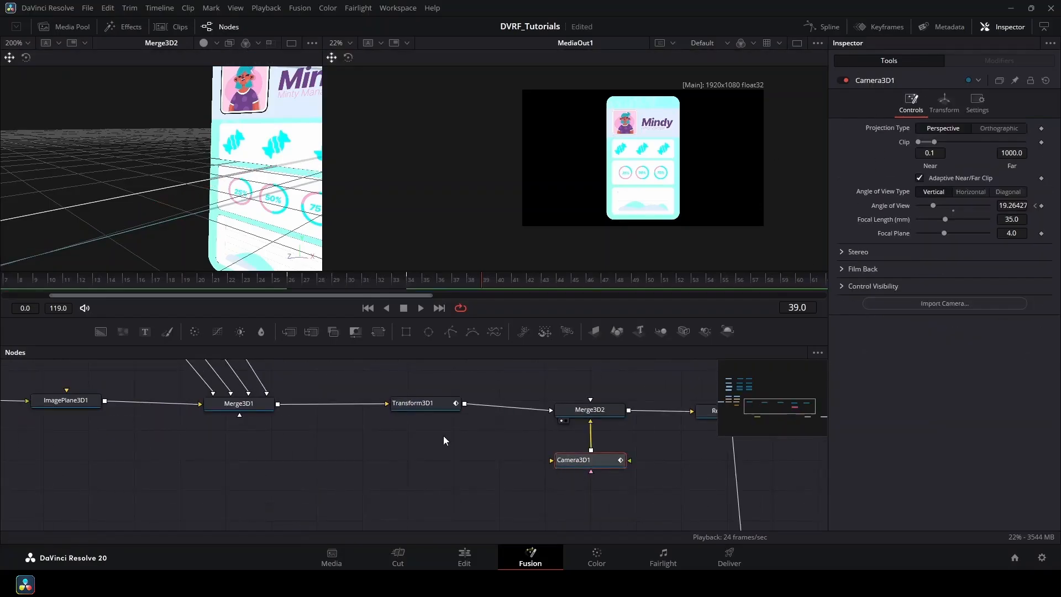
{"action": "left_click", "coordinate": [427, 406], "text": "ctrl"}
{"action": "left_click_drag", "start_coordinate": [340, 393], "coordinate": [532, 473]}
{"action": "scroll", "coordinate": [532, 473], "scroll_direction": "down", "scroll_amount": 2}
{"action": "left_click", "coordinate": [294, 453], "text": "ctrl"}
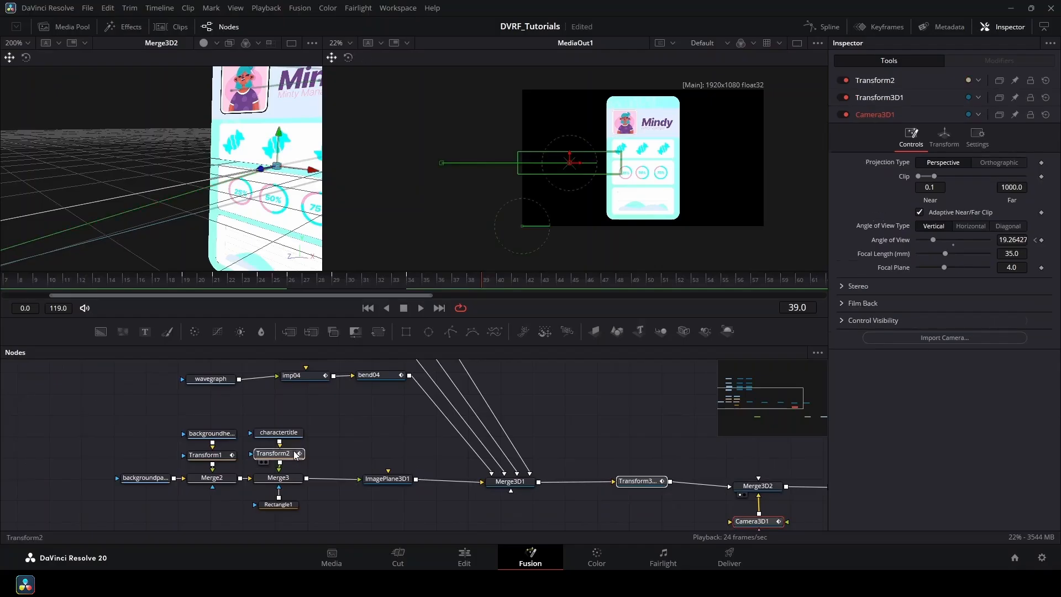
{"action": "left_click", "coordinate": [224, 458], "text": "ctrl"}
{"action": "scroll", "coordinate": [238, 442], "scroll_direction": "up", "scroll_amount": 4}
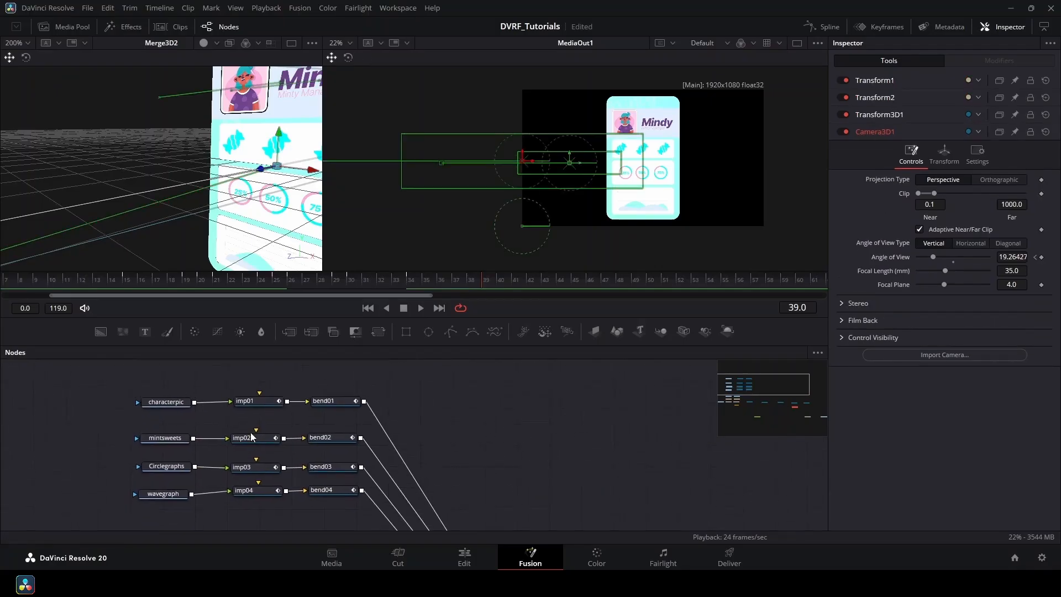
{"action": "left_click_drag", "start_coordinate": [224, 377], "coordinate": [335, 513]}
{"action": "scroll", "coordinate": [344, 504], "scroll_direction": "down", "scroll_amount": 4}
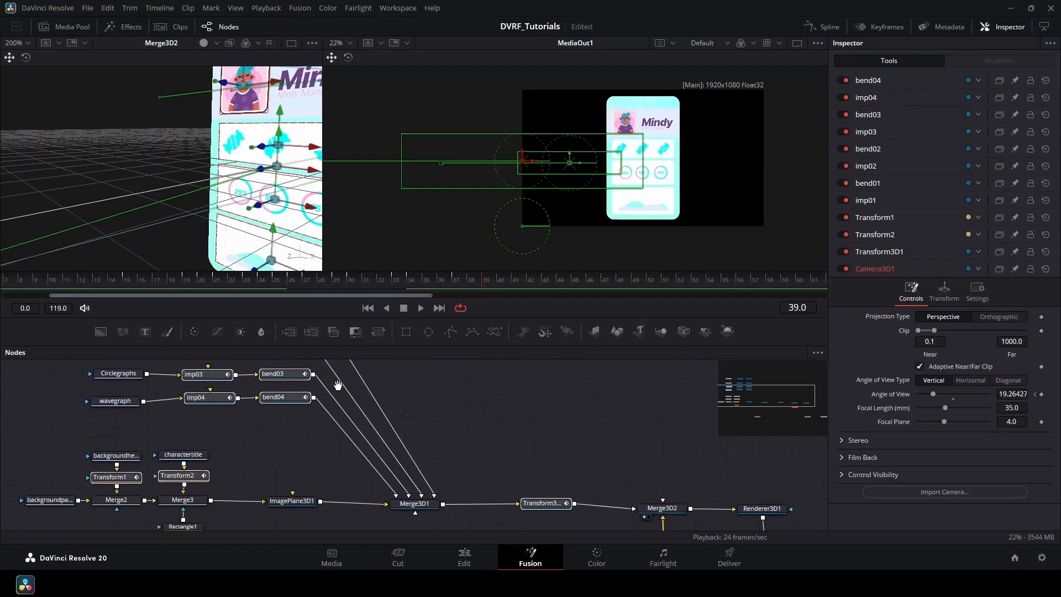
Show the selected tools' keyframes with their tracks collapsed in an enlarged Keyframes editor.
{"action": "left_click", "coordinate": [887, 27]}
{"action": "left_click", "coordinate": [442, 381]}
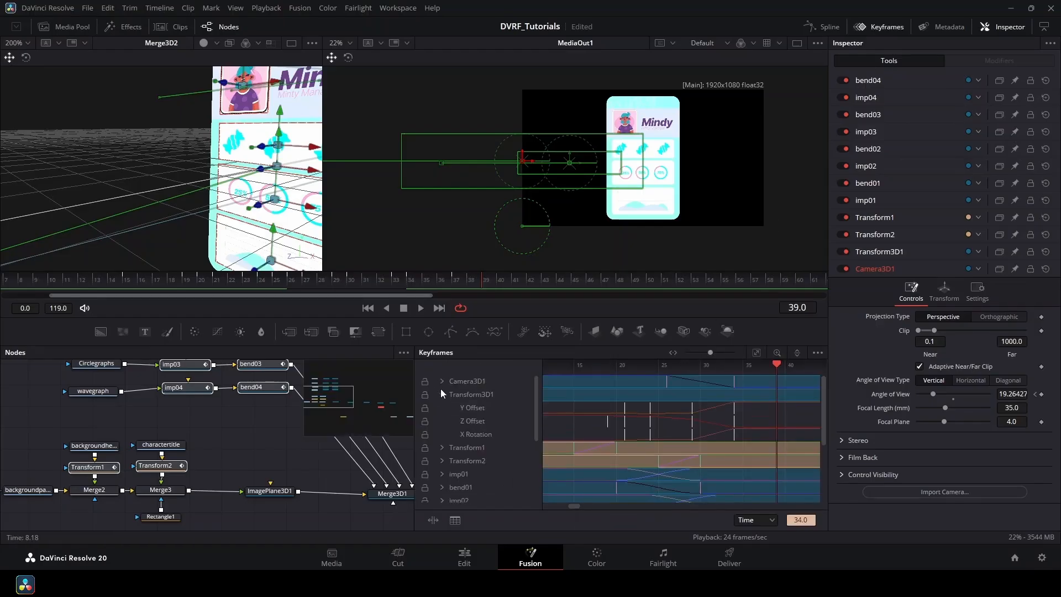
{"action": "left_click", "coordinate": [441, 393]}
{"action": "left_click_drag", "start_coordinate": [633, 271], "coordinate": [634, 141]}
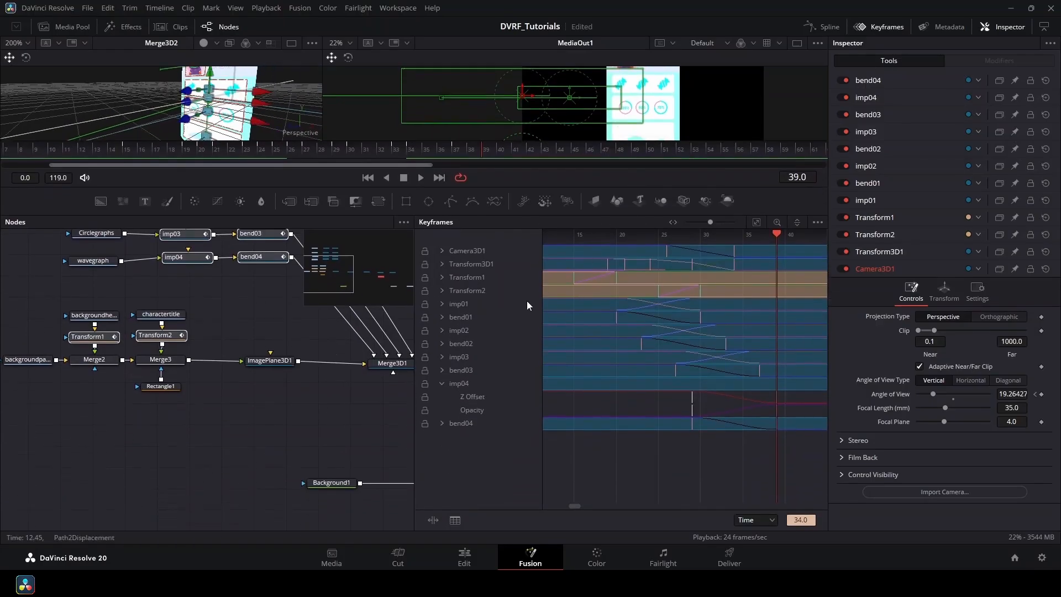
{"action": "left_click", "coordinate": [441, 384]}
{"action": "left_click", "coordinate": [441, 384]}
{"action": "scroll", "coordinate": [606, 417], "scroll_direction": "down", "scroll_amount": 5}
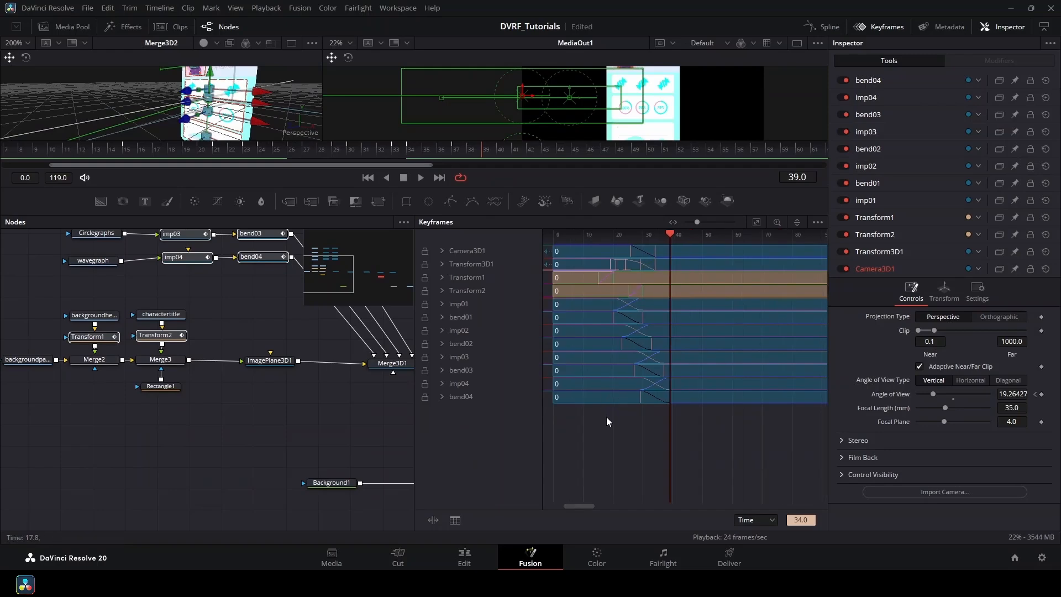
Select every keyframe including the camera's, and time-stretch them out to about frame 56.
{"action": "left_click_drag", "start_coordinate": [701, 461], "coordinate": [585, 249]}
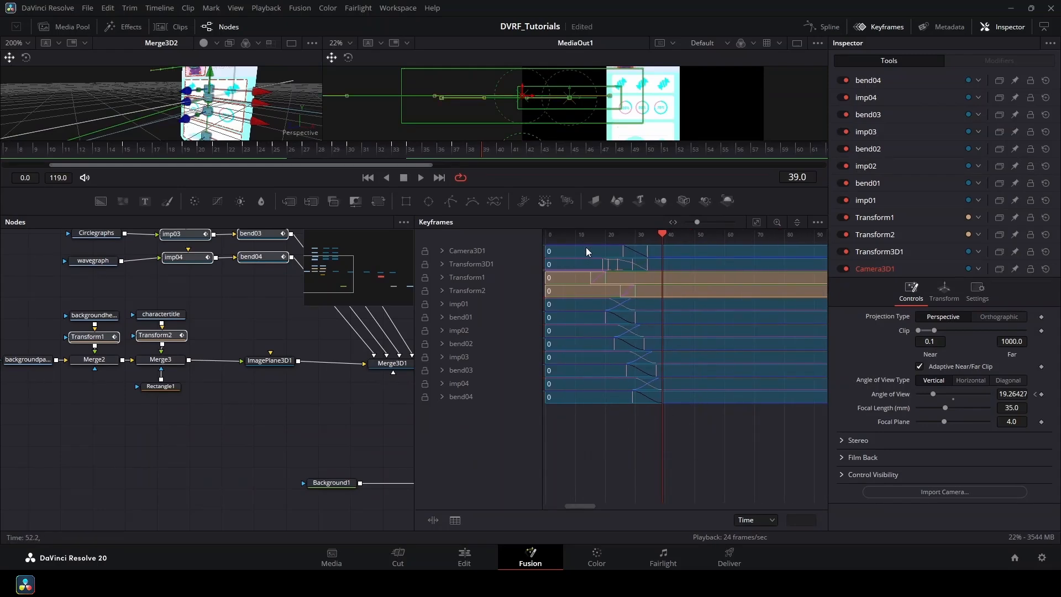
{"action": "left_click", "coordinate": [442, 251]}
{"action": "left_click_drag", "start_coordinate": [714, 459], "coordinate": [588, 263]}
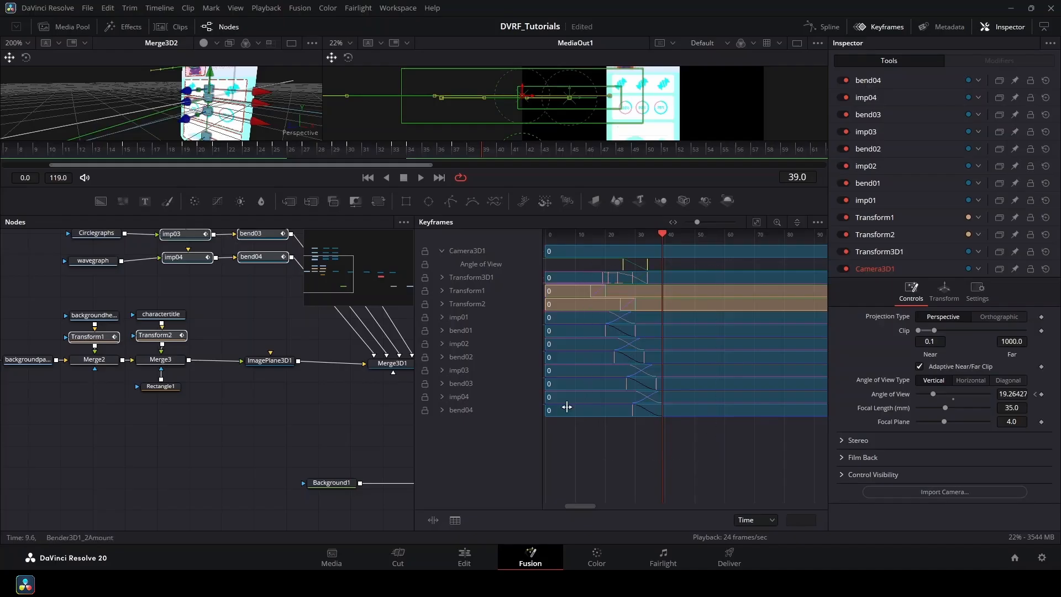
{"action": "left_click", "coordinate": [433, 520]}
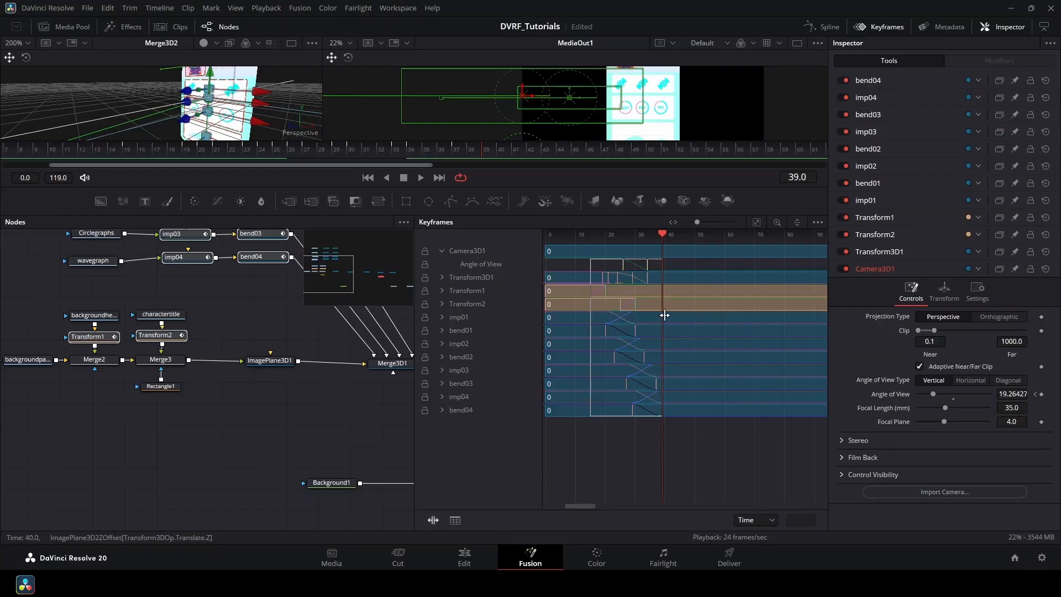
{"action": "left_click_drag", "start_coordinate": [664, 316], "coordinate": [725, 320]}
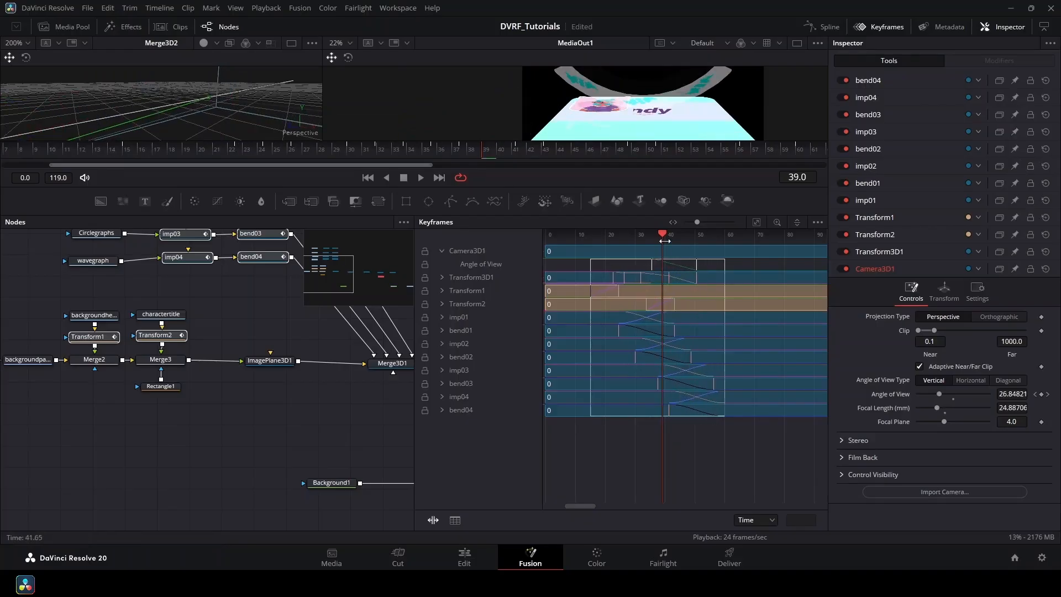
{"action": "left_click_drag", "start_coordinate": [665, 241], "coordinate": [602, 245]}
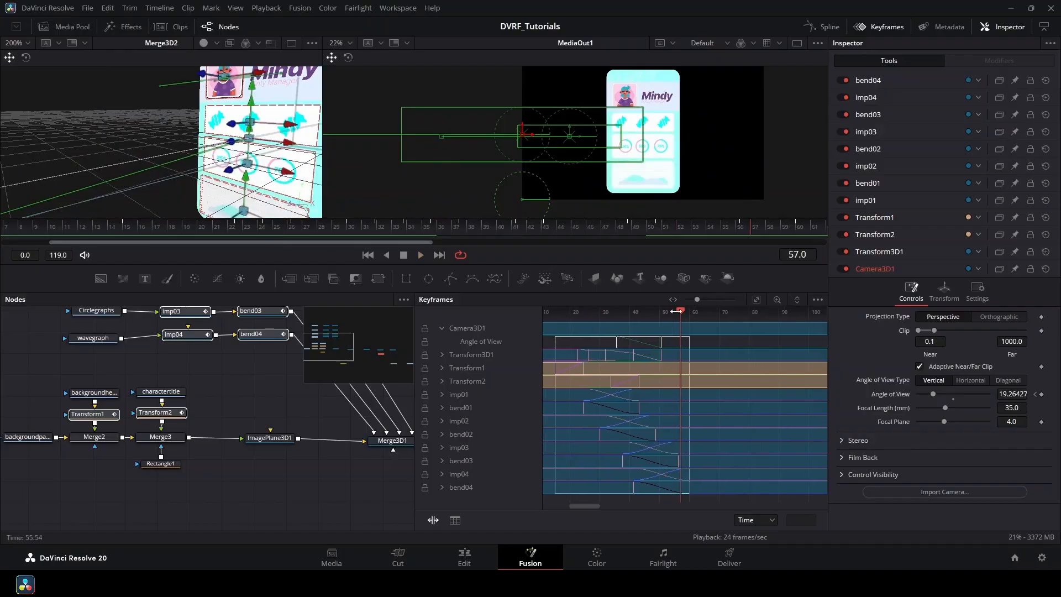
{"action": "left_click_drag", "start_coordinate": [679, 311], "coordinate": [633, 325]}
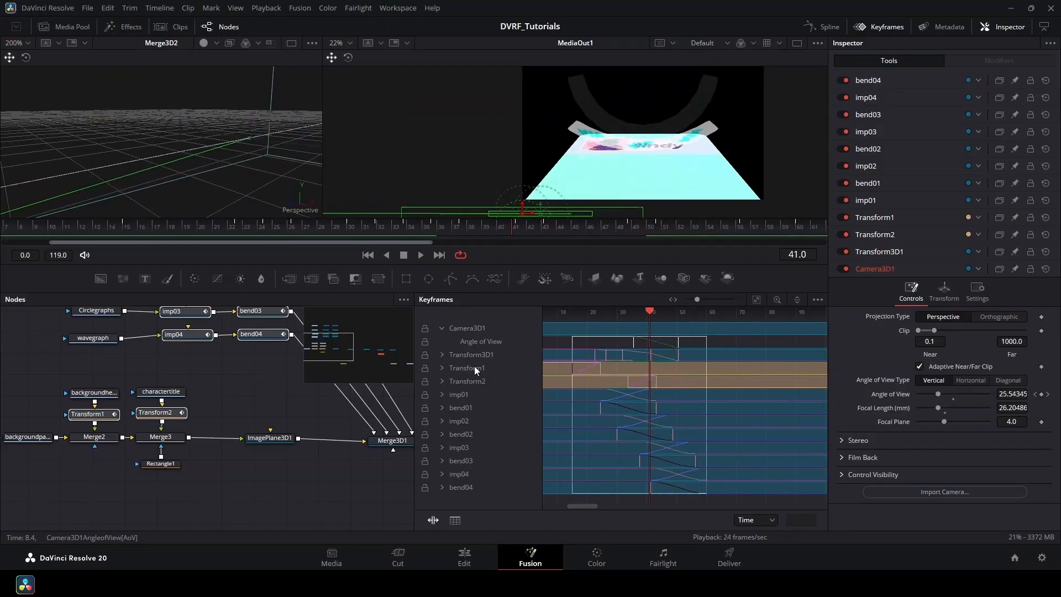
{"action": "left_click", "coordinate": [443, 354]}
Move Transform3D1's four frame-50 keyframes to frame 60.
{"action": "left_click", "coordinate": [694, 373]}
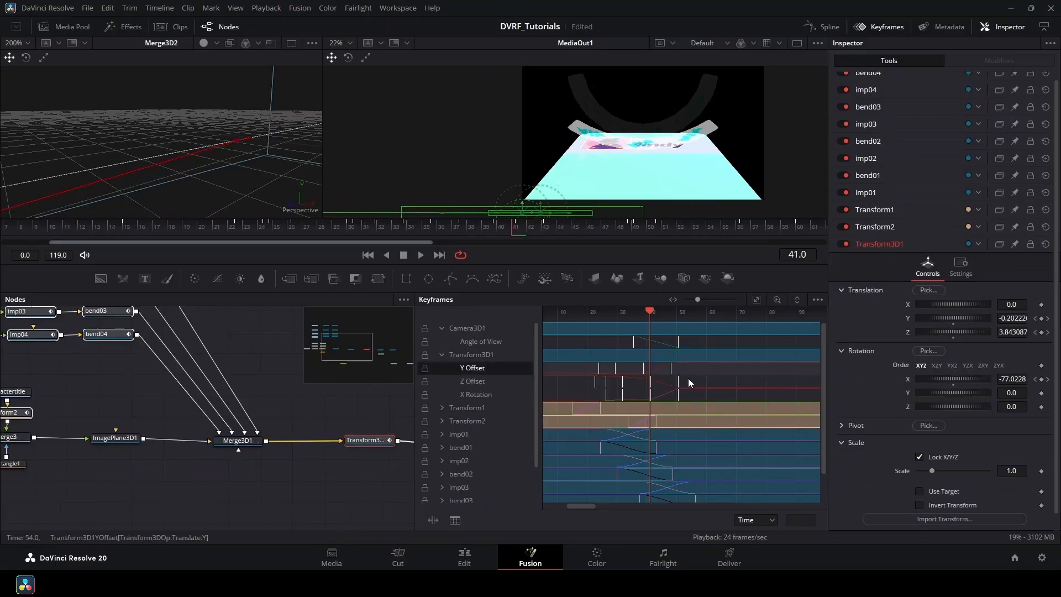
{"action": "key", "text": "ctrl+z"}
{"action": "left_click_drag", "start_coordinate": [690, 386], "coordinate": [672, 341]}
{"action": "mouse_move", "coordinate": [679, 342]}
{"action": "left_mouse_down"}
{"action": "mouse_move", "coordinate": [707, 342]}
{"action": "mouse_move", "coordinate": [585, 396]}
{"action": "left_mouse_up"}
{"action": "left_click", "coordinate": [884, 26]}
Smooth the Transform3D1 and Camera3D1 animation curves in the Spline editor.
{"action": "left_click", "coordinate": [825, 26]}
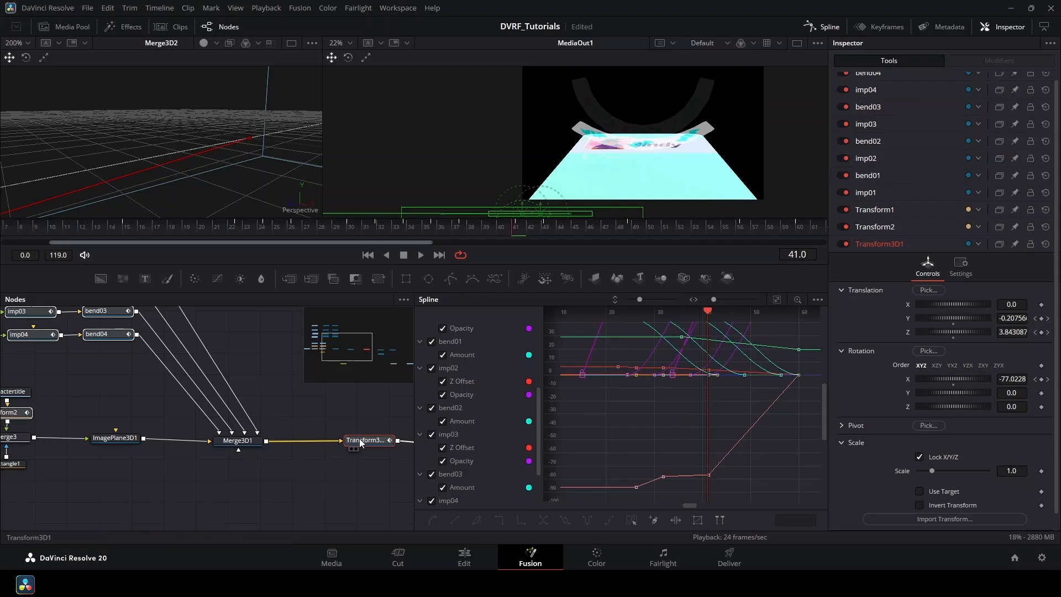
{"action": "left_click", "coordinate": [360, 440]}
{"action": "left_click_drag", "start_coordinate": [408, 447], "coordinate": [274, 446]}
{"action": "left_click", "coordinate": [326, 478], "text": "ctrl"}
{"action": "key", "text": "ctrl+f"}
{"action": "left_click_drag", "start_coordinate": [733, 369], "coordinate": [659, 410]}
{"action": "scroll", "coordinate": [723, 392], "scroll_direction": "down", "scroll_amount": 1}
{"action": "scroll", "coordinate": [717, 373], "scroll_direction": "down", "scroll_amount": 3}
{"action": "key", "text": "shift+s"}
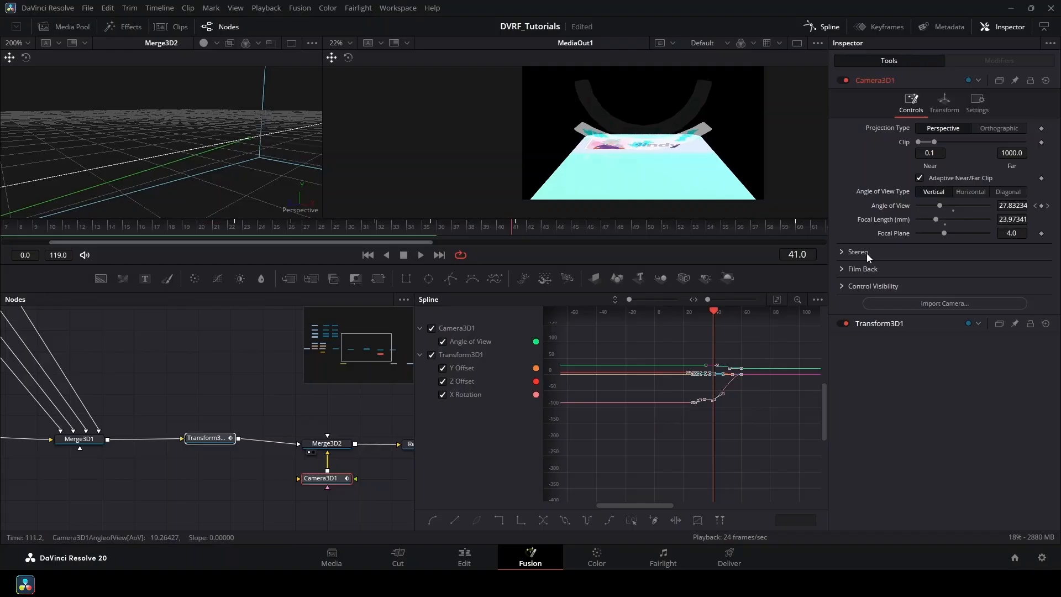
{"action": "left_click", "coordinate": [824, 27]}
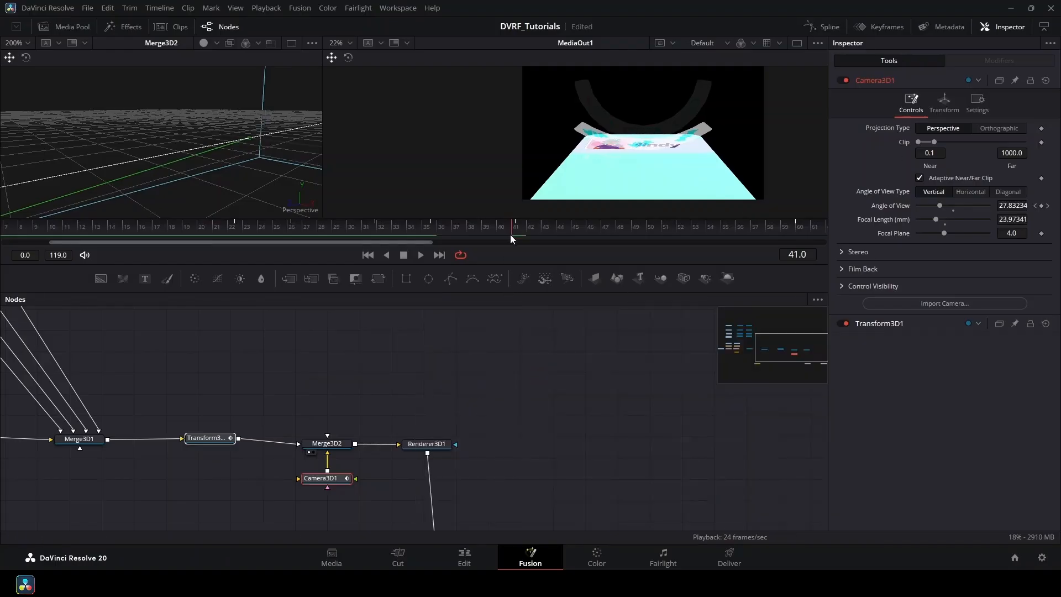
{"action": "left_click_drag", "start_coordinate": [510, 238], "coordinate": [237, 230]}
{"action": "key", "text": "space"}
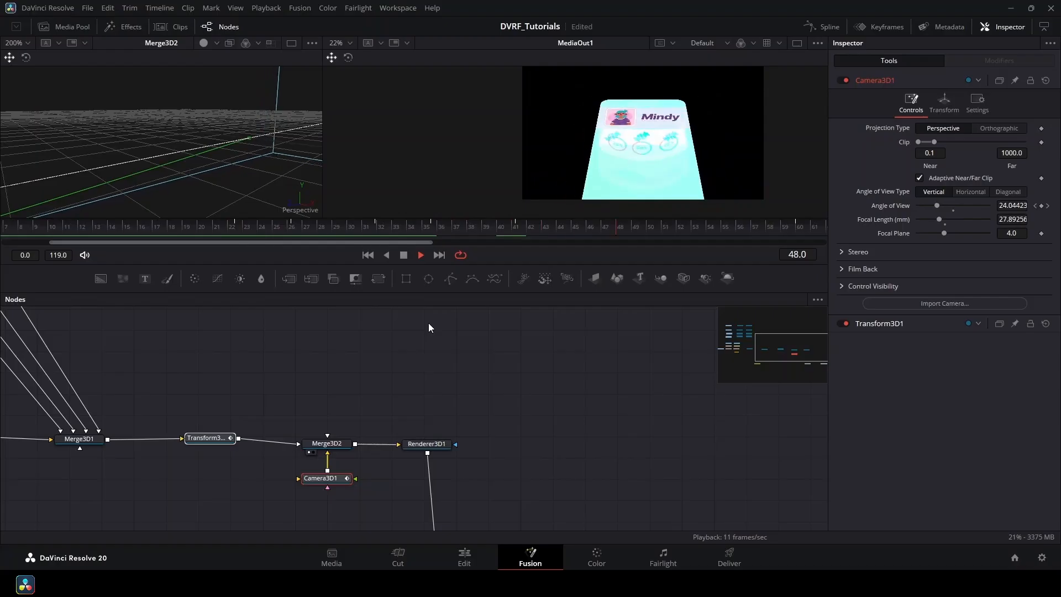
{"action": "key", "text": "space"}
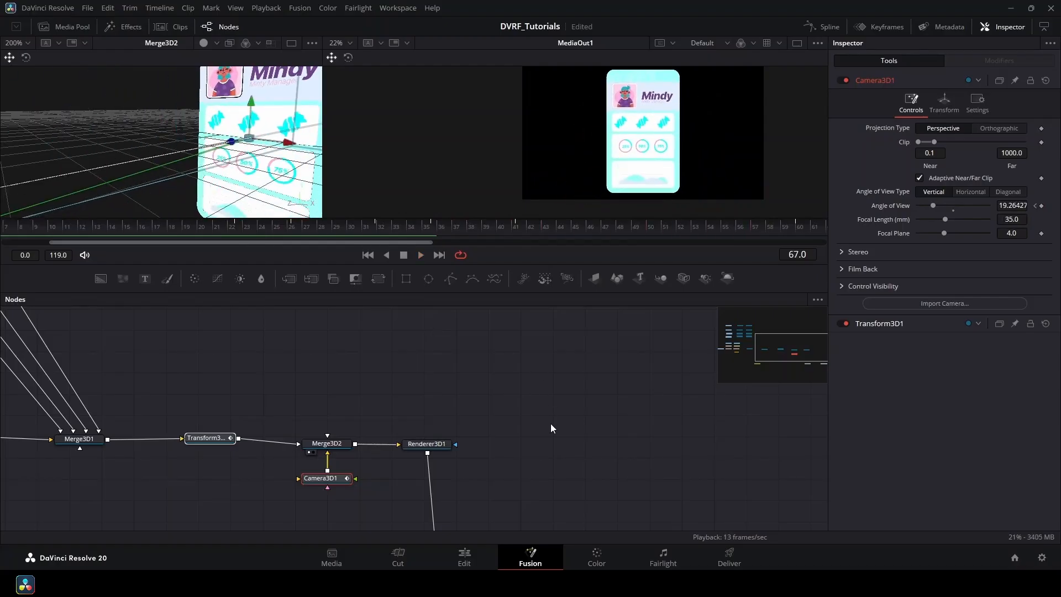
{"action": "left_click_drag", "start_coordinate": [551, 423], "coordinate": [701, 422]}
{"action": "left_click_drag", "start_coordinate": [528, 232], "coordinate": [639, 442]}
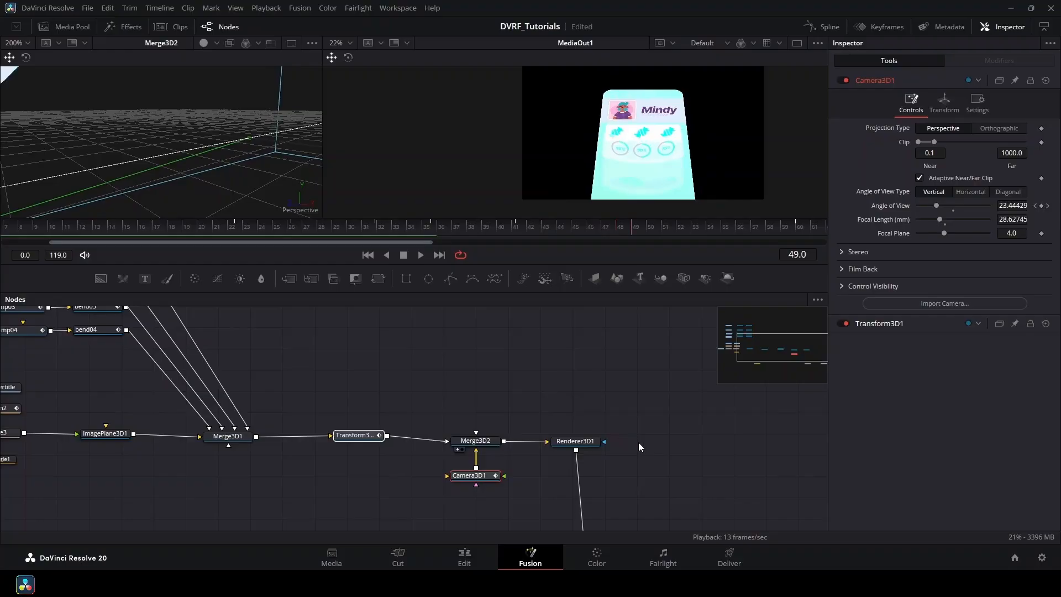
{"action": "left_click_drag", "start_coordinate": [635, 237], "coordinate": [757, 338]}
{"action": "left_click_drag", "start_coordinate": [254, 336], "coordinate": [525, 414]}
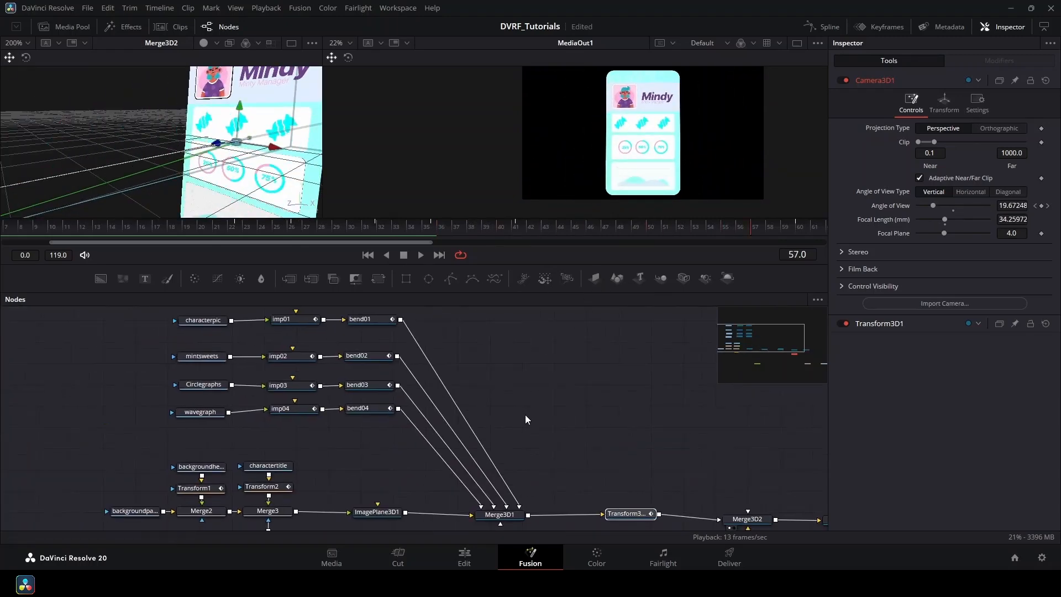
{"action": "scroll", "coordinate": [526, 417], "scroll_direction": "down", "scroll_amount": 2}
{"action": "scroll", "coordinate": [495, 375], "scroll_direction": "down", "scroll_amount": 1}
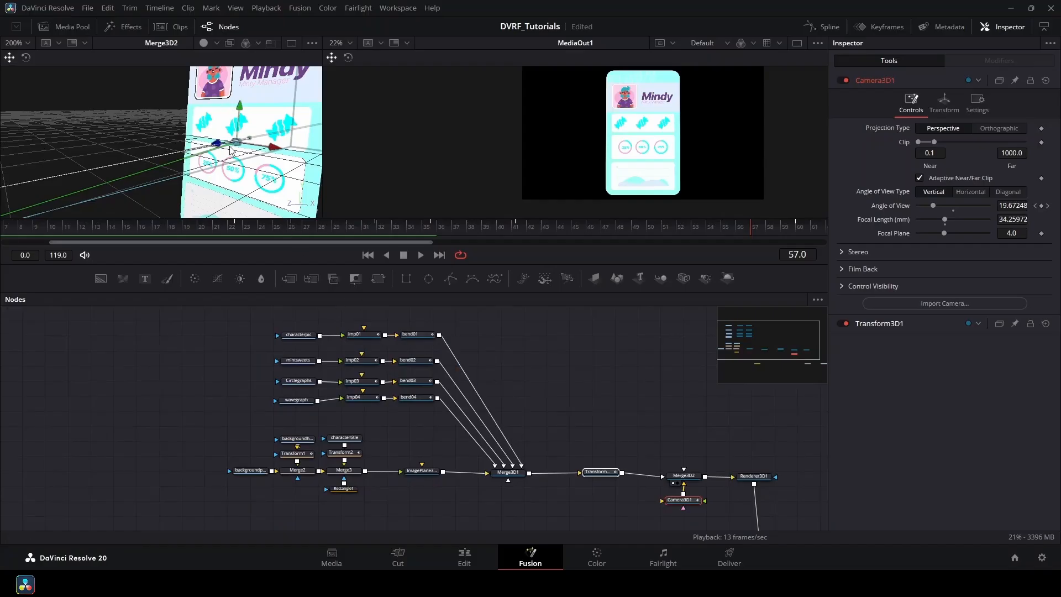
{"action": "left_click", "coordinate": [235, 393]}
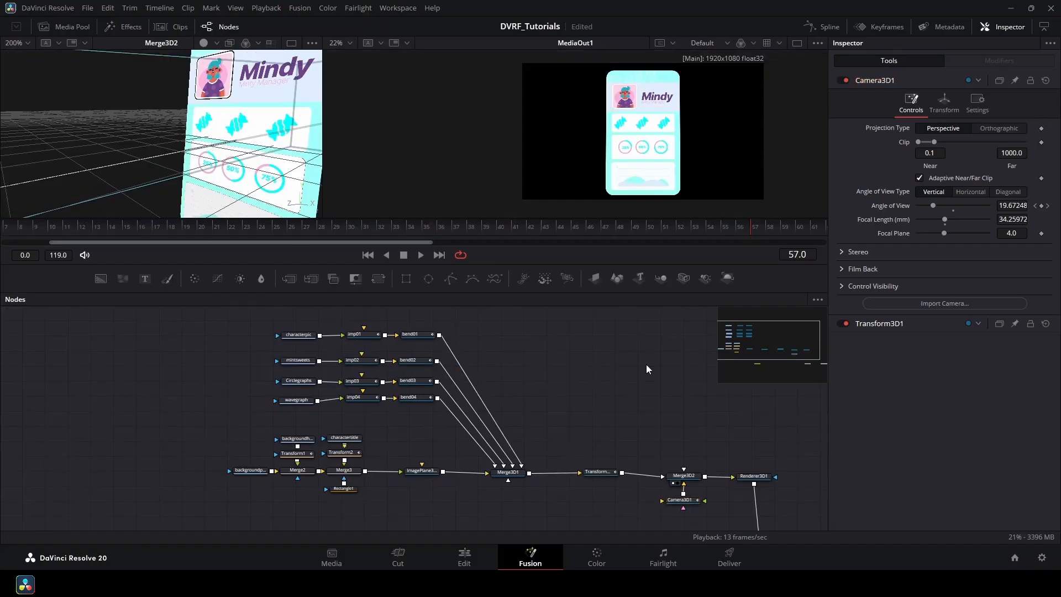